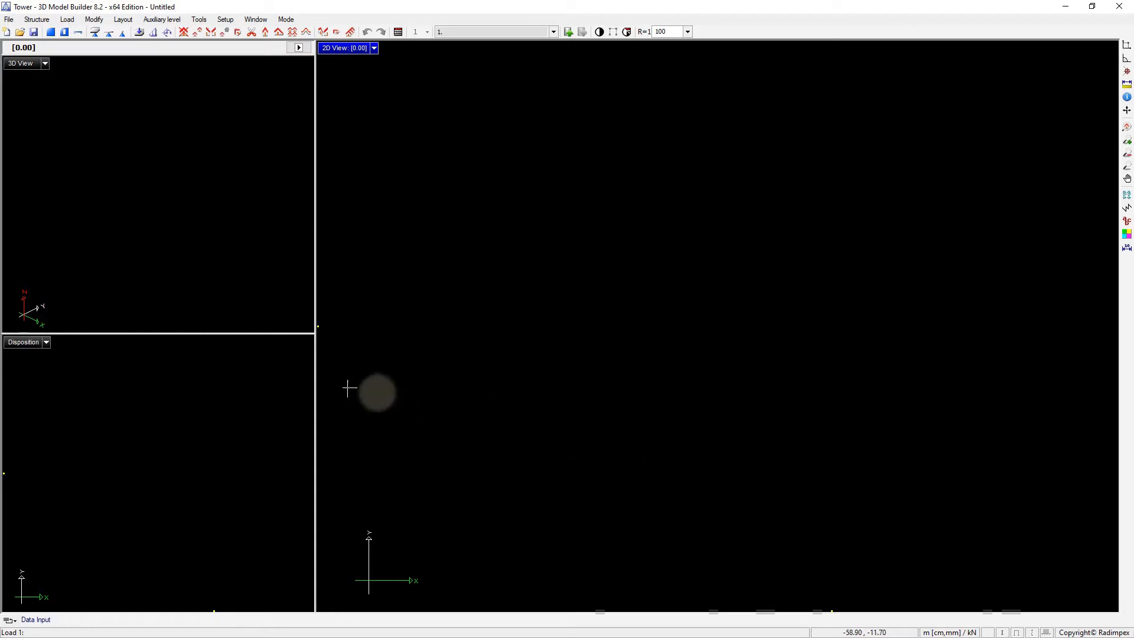
# Step: Create a new frame along a straight horizontal line in the Disposition view and maximise its 2D view
pyautogui.rightClick(43, 344)
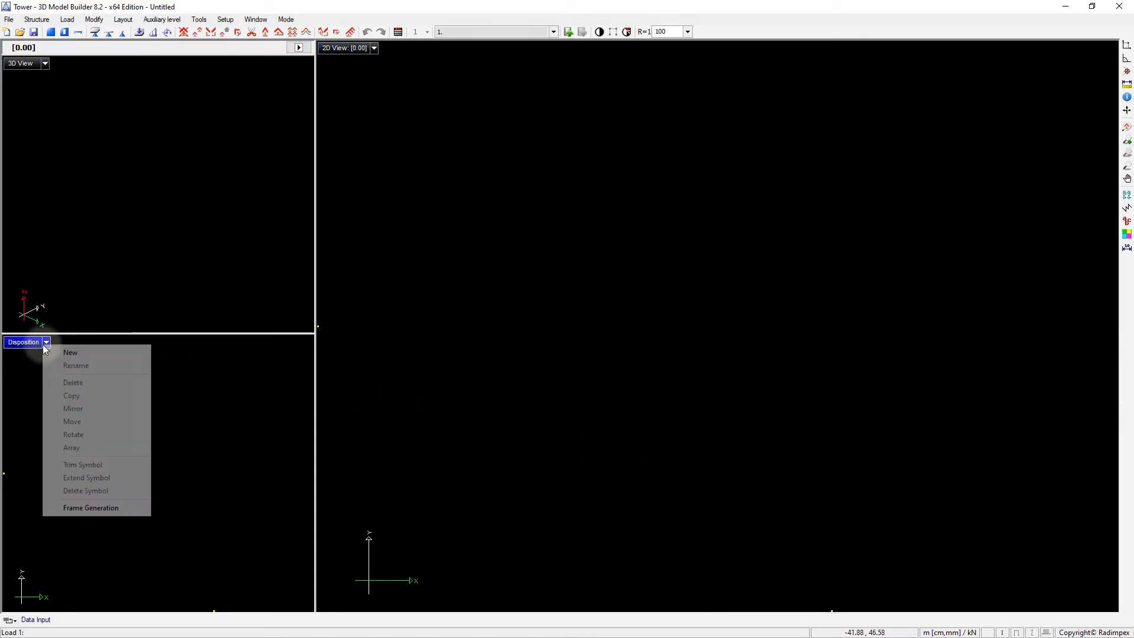
pyautogui.click(56, 352)
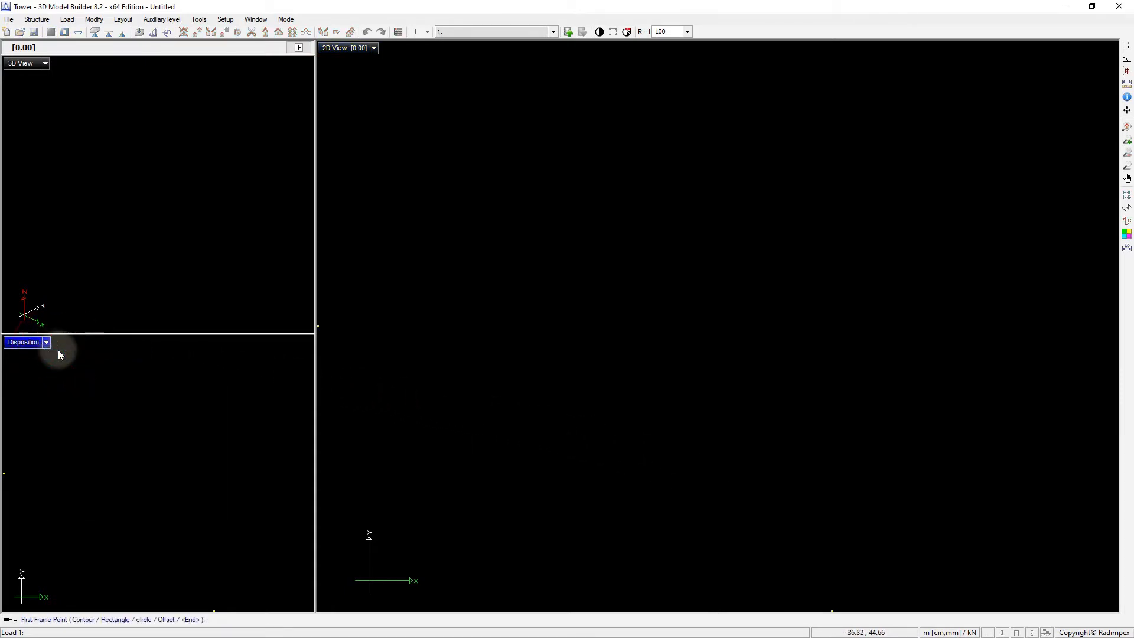
pyautogui.click(44, 473)
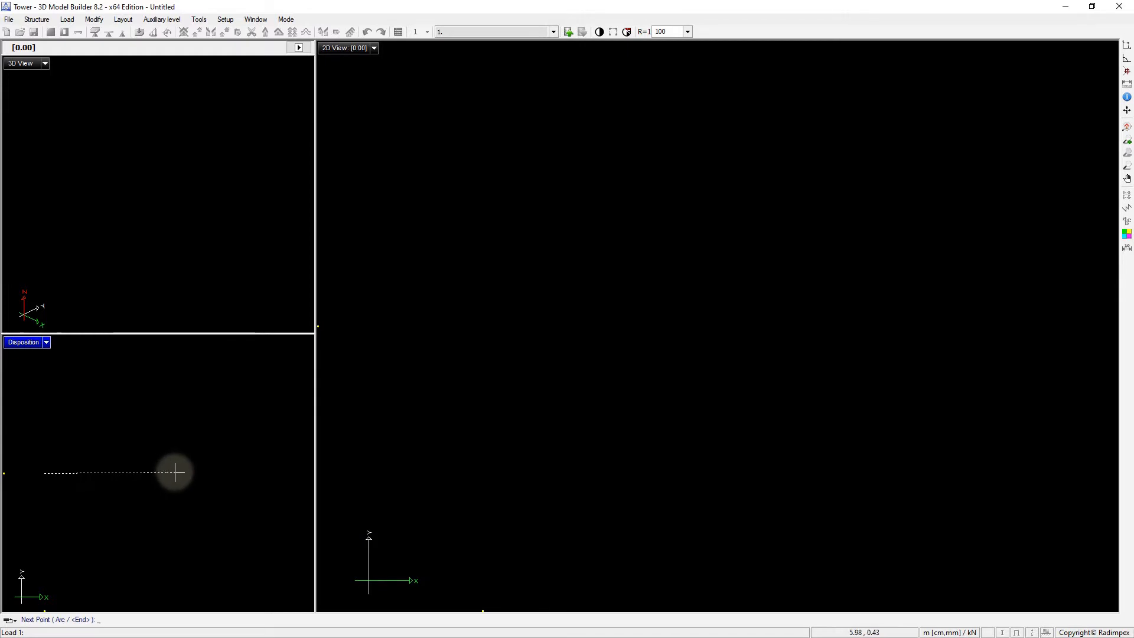
pyautogui.click(176, 473)
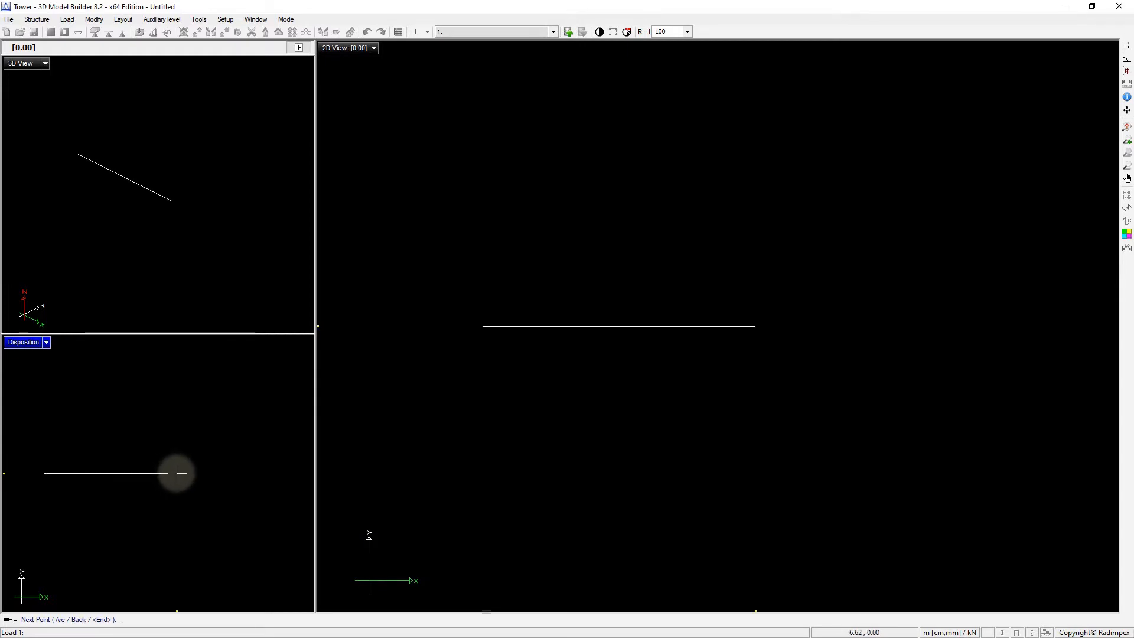
pyautogui.rightClick(177, 473)
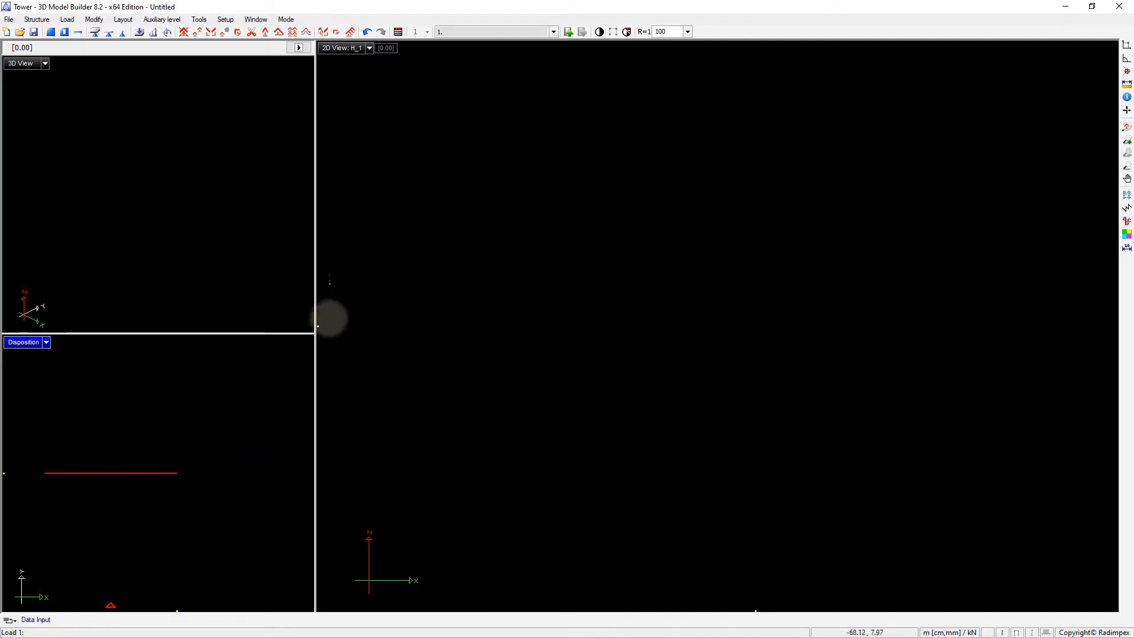
pyautogui.click(341, 50)
pyautogui.click(342, 49)
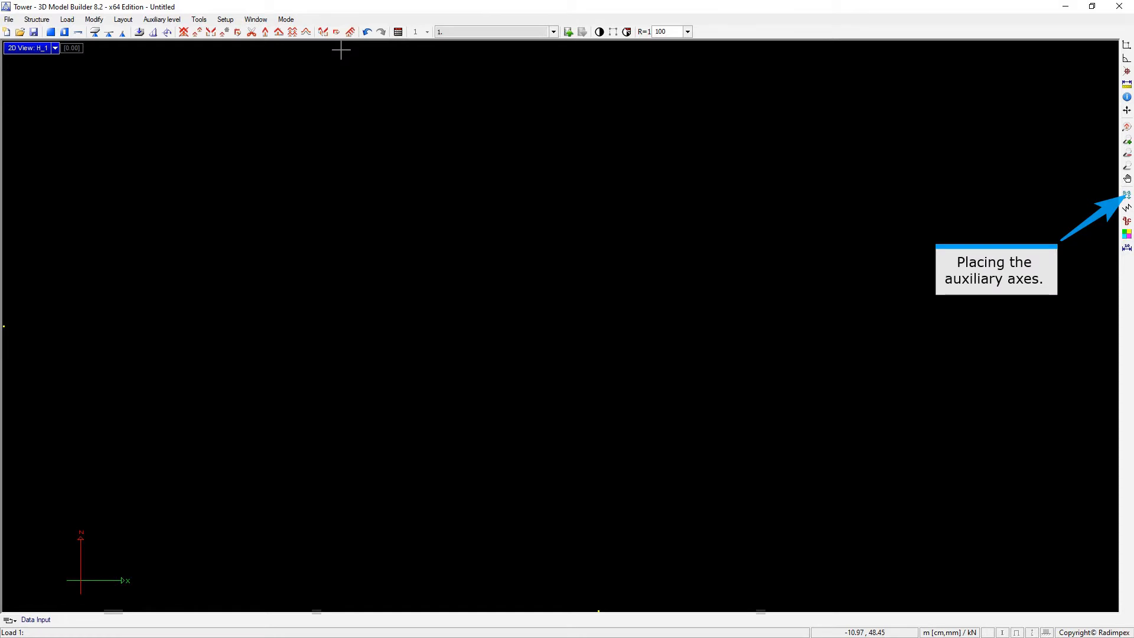
pyautogui.click(341, 50)
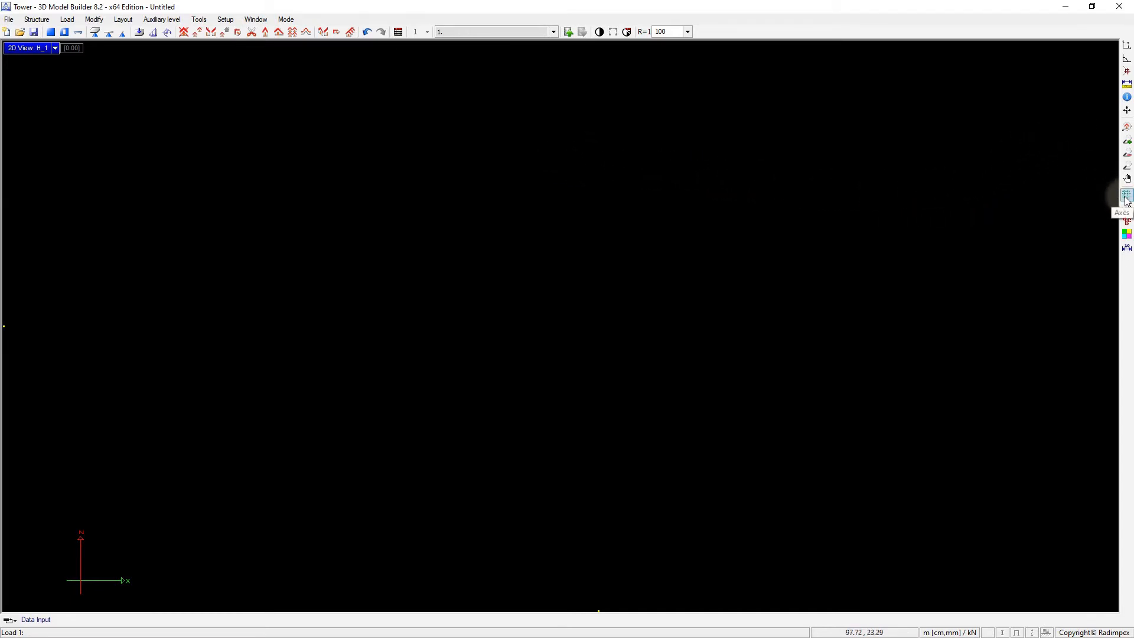
# Step: Place auxiliary axes in the frame view: eight vertical axes spaced 2.5 m apart and one horizontal axis at 2.5 m
pyautogui.click(1127, 199)
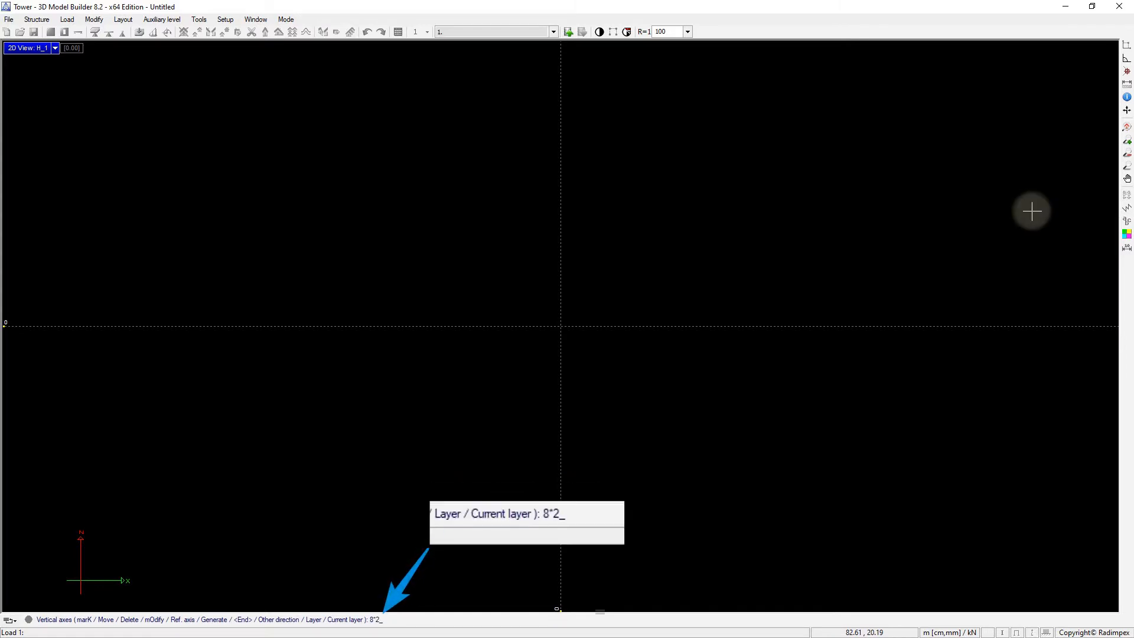
pyautogui.press('Return')
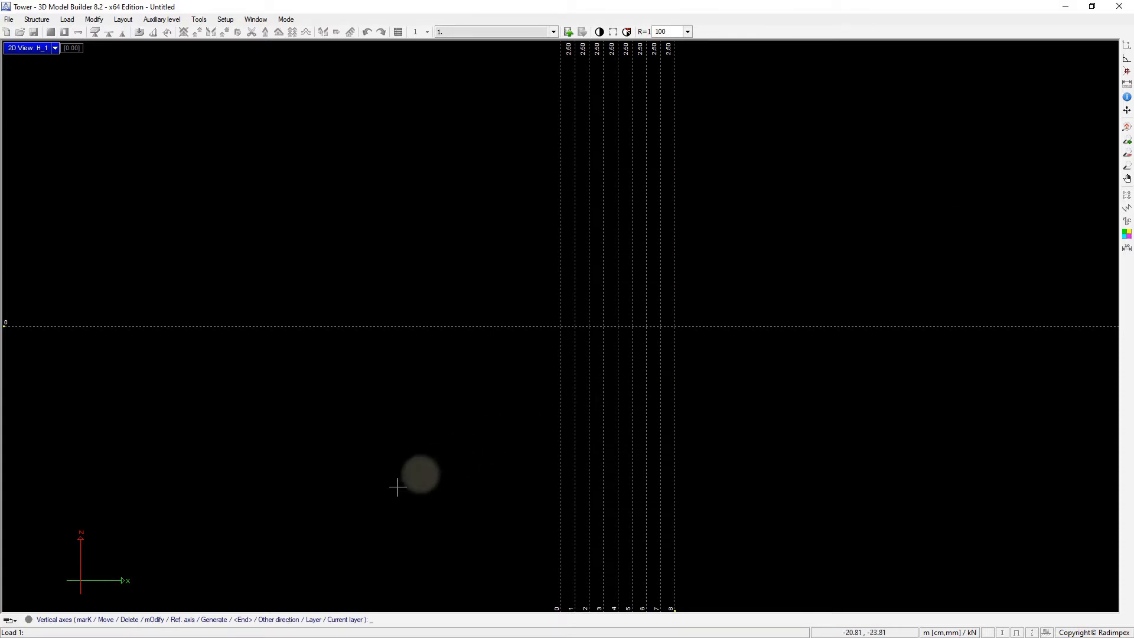
pyautogui.click(279, 620)
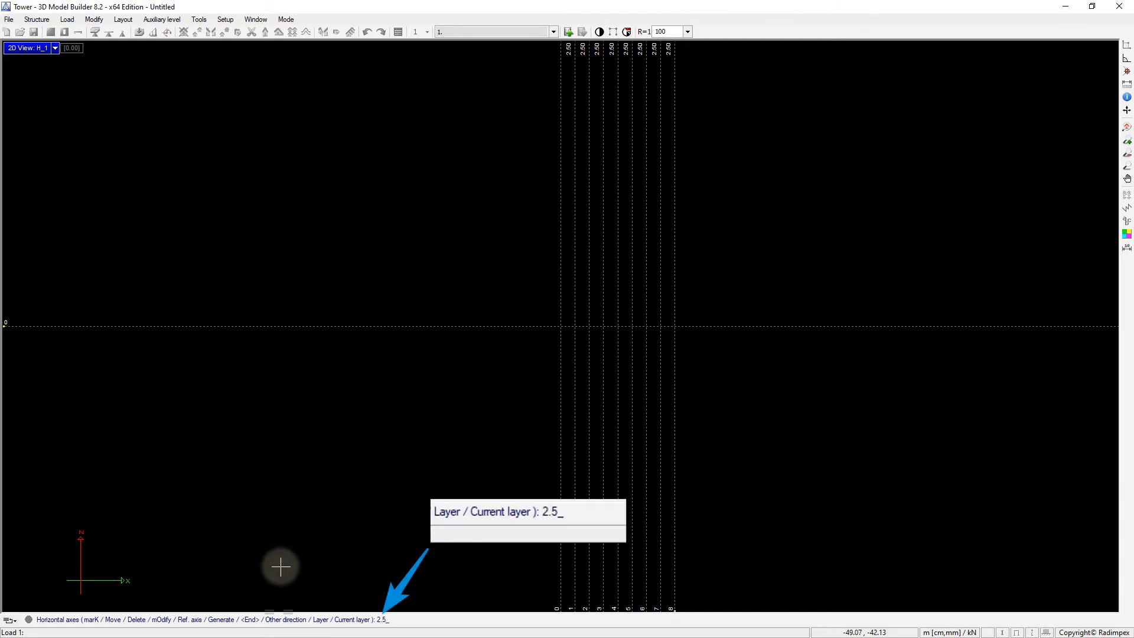
pyautogui.write('2.5')
pyautogui.press('Return')
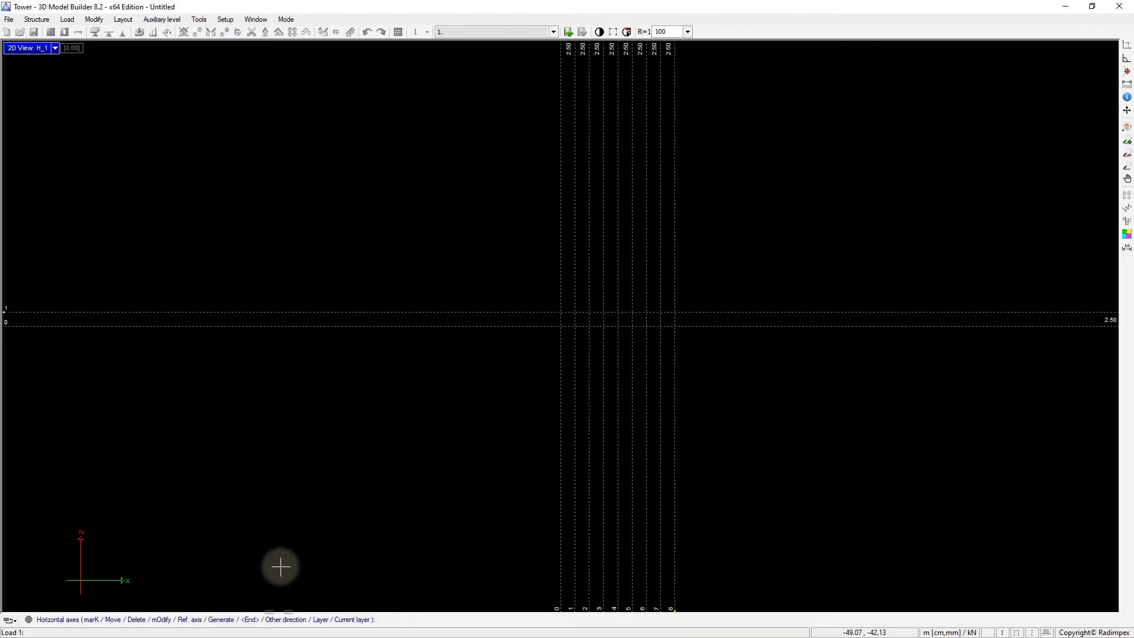
pyautogui.keyDown('ctrl'); pyautogui.middleClick(628, 335); pyautogui.keyUp('ctrl')
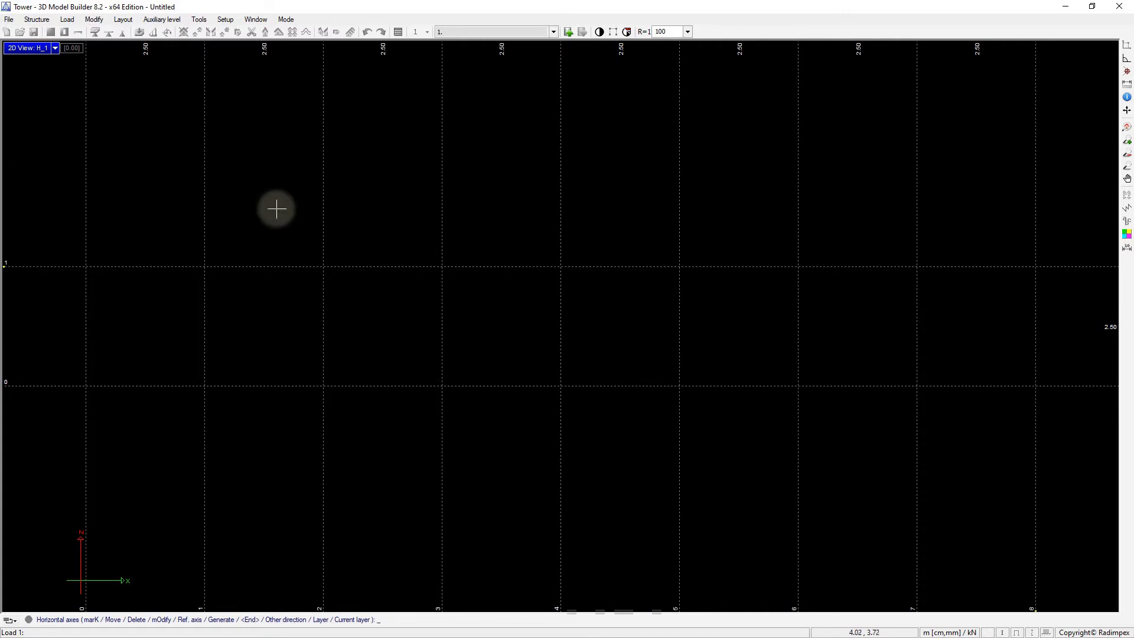
pyautogui.rightClick(253, 198)
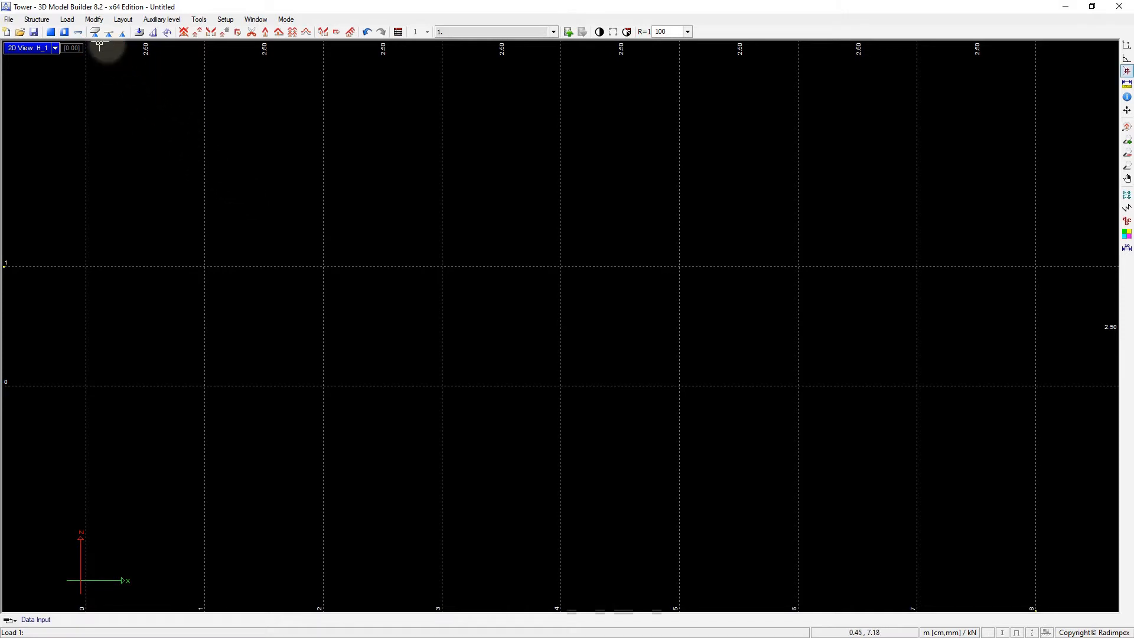
# Step: Draw the two sloping top chord beams from axis intersection 0/0 over the ridge at 4/1 to 8/0
pyautogui.click(78, 33)
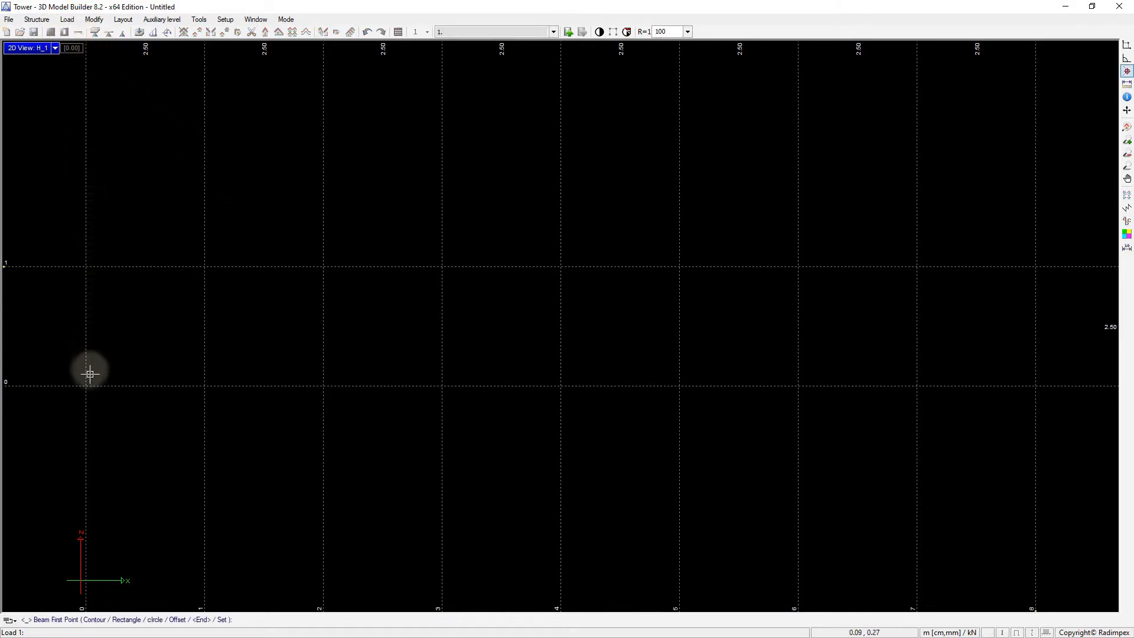
pyautogui.click(86, 385)
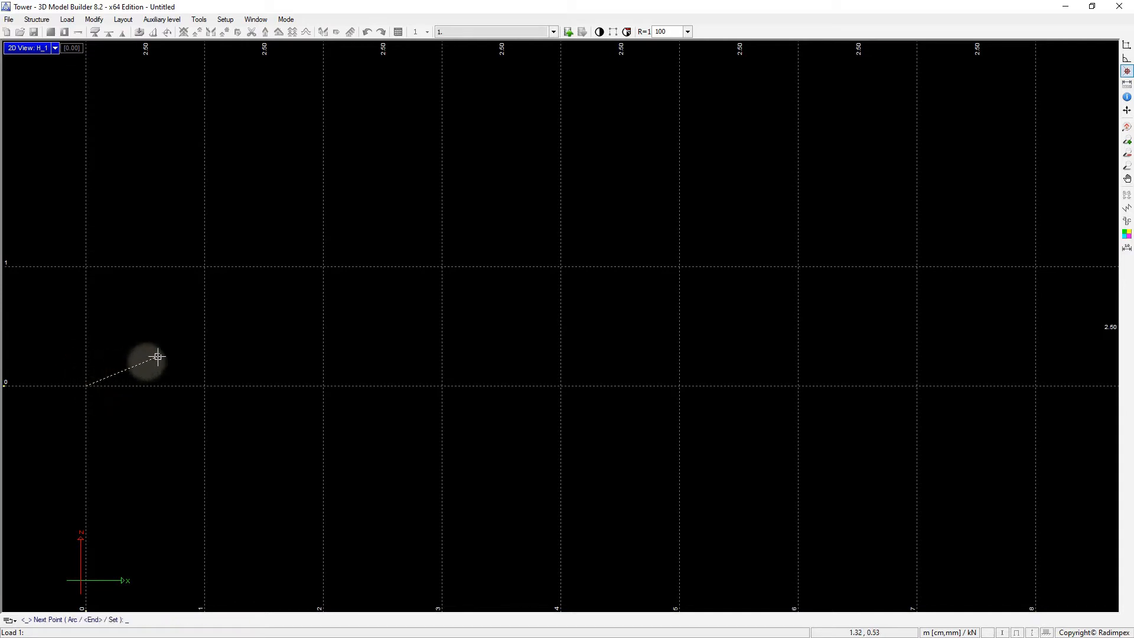
pyautogui.click(561, 267)
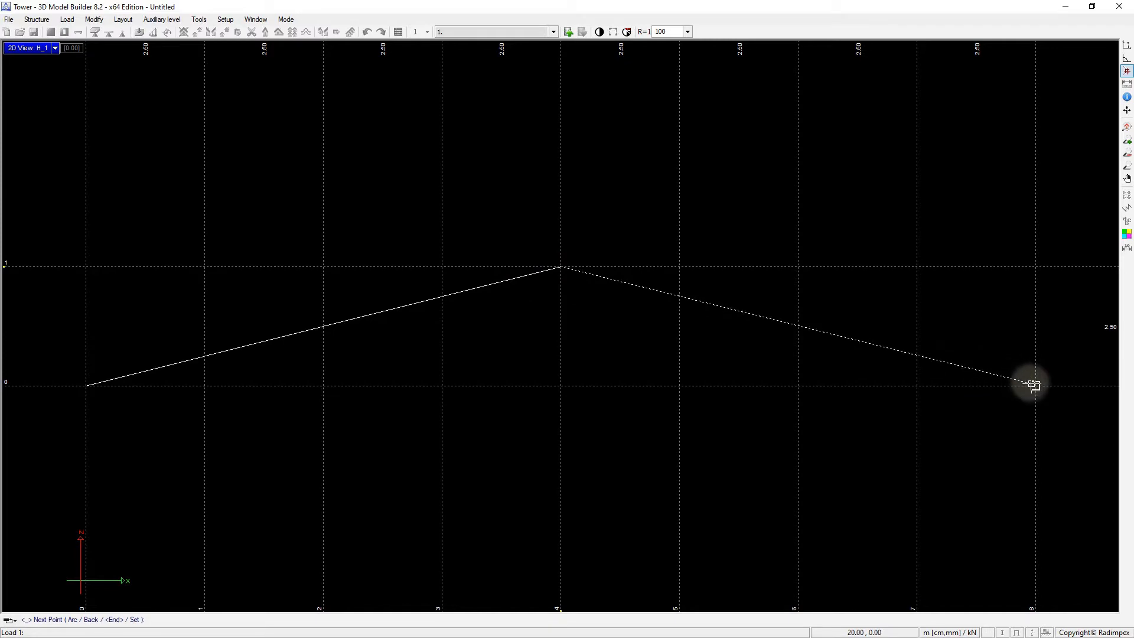
pyautogui.click(1034, 385)
pyautogui.rightClick(1026, 393)
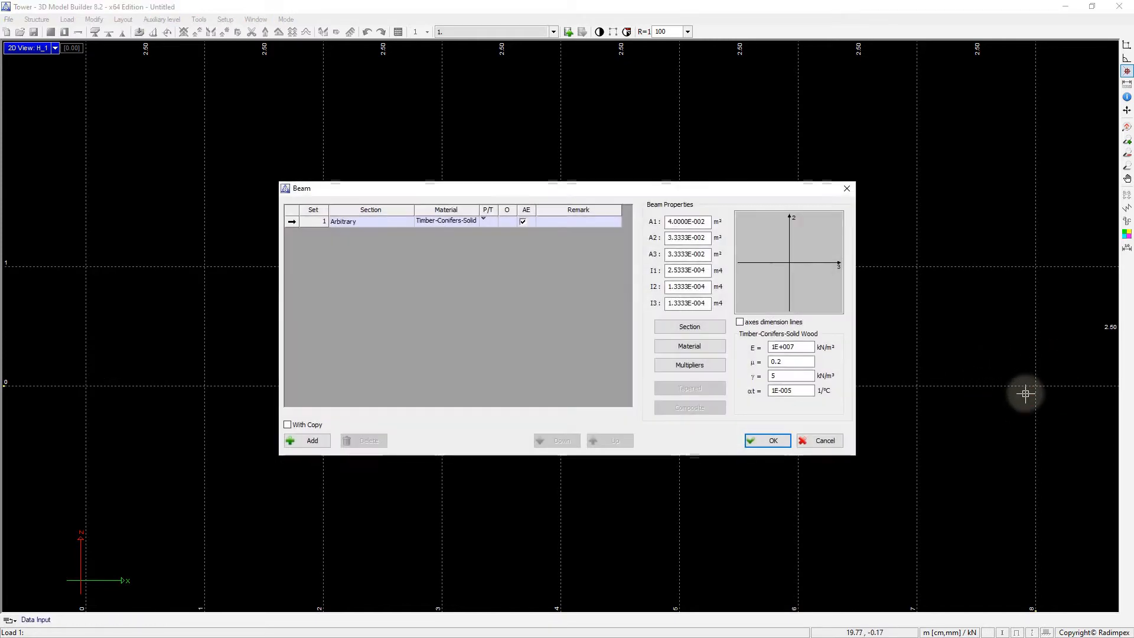
# Step: Assign a rectangular section with b = 12 cm and d = 22 cm to the top chord beams' set
pyautogui.click(709, 333)
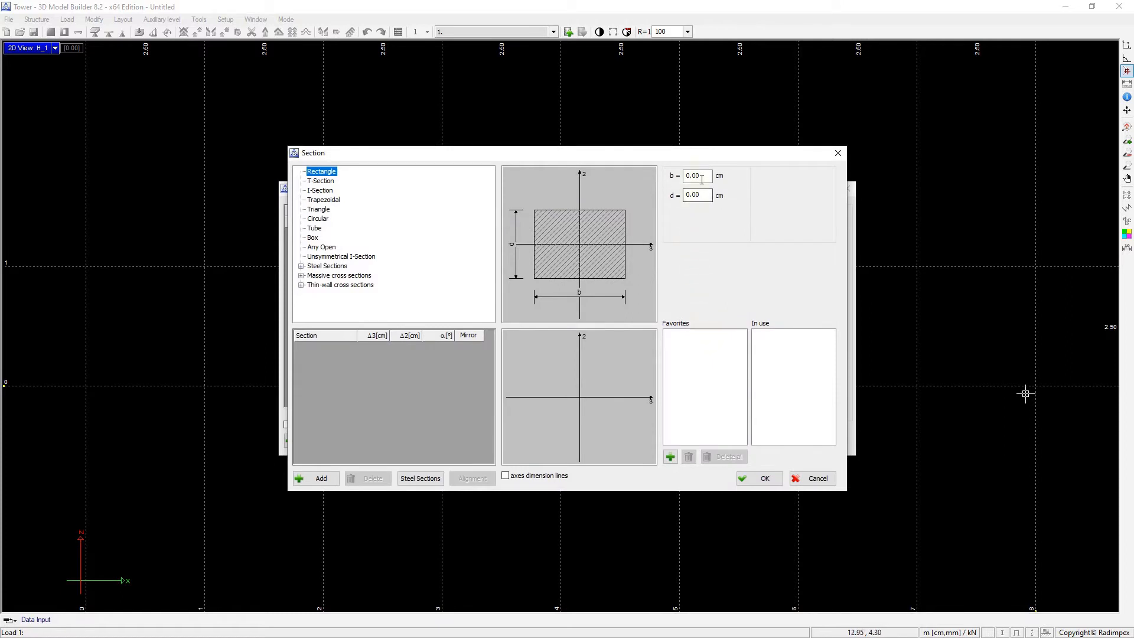
pyautogui.moveTo(702, 180); pyautogui.dragTo(680, 178)
pyautogui.press('Tab')
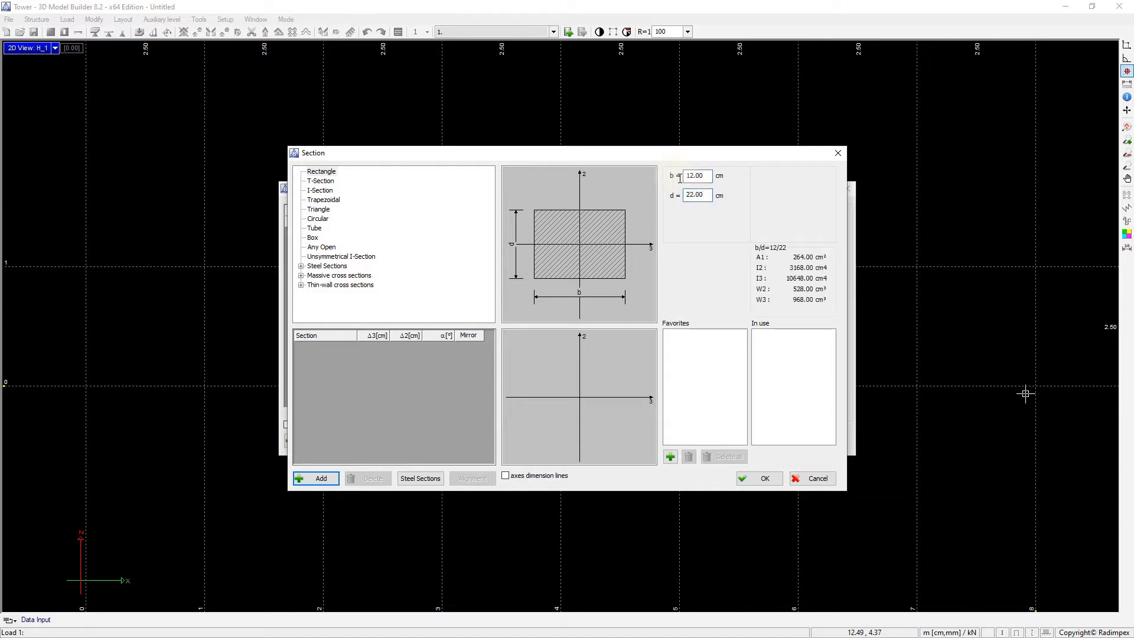
pyautogui.click(326, 478)
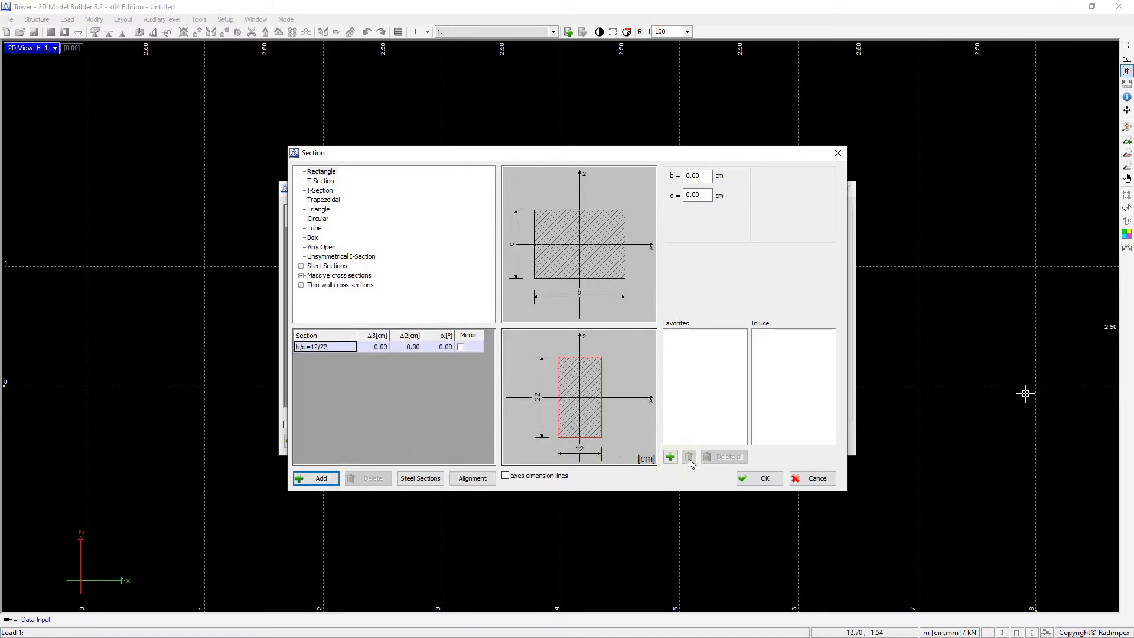
pyautogui.click(752, 479)
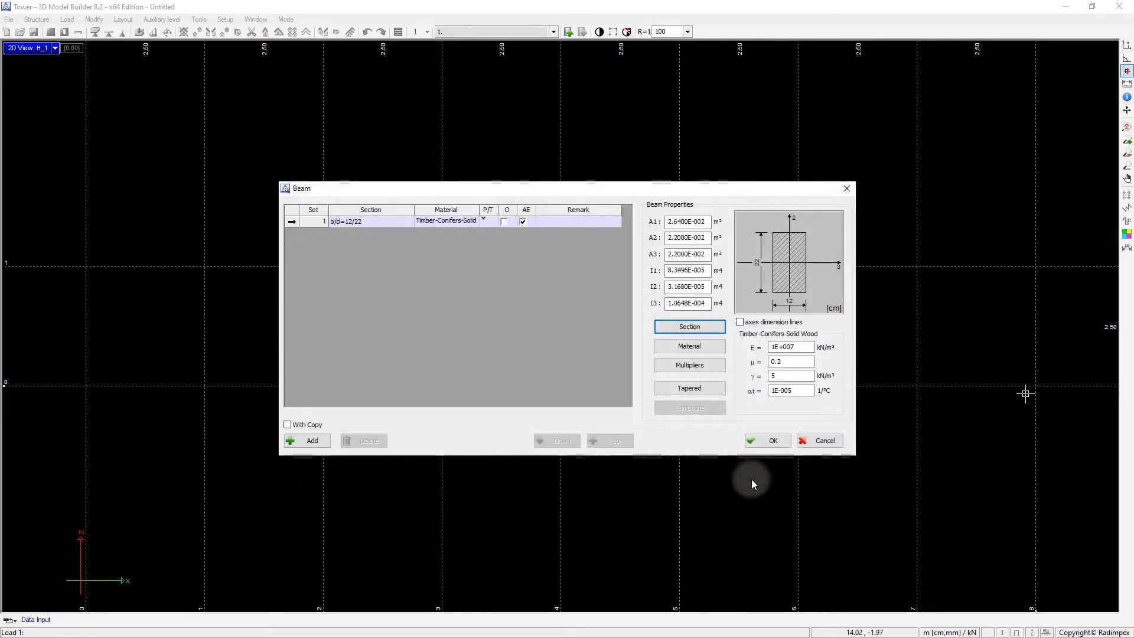
pyautogui.click(761, 442)
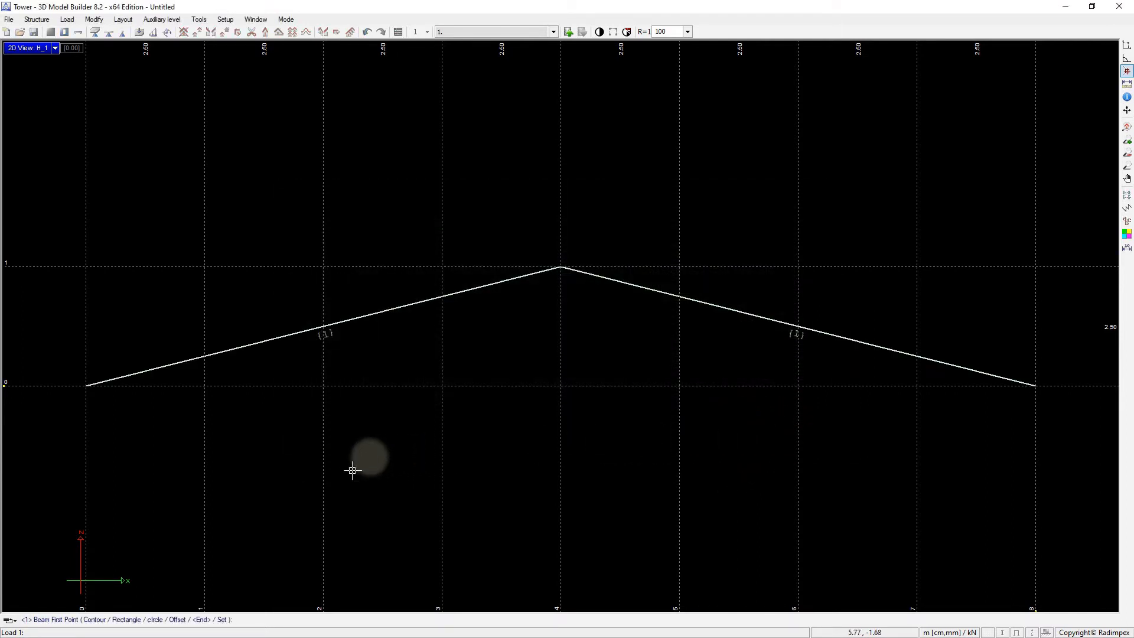
# Step: Add a second beam set with a rectangular section of b = 12 cm and d = 18 cm
pyautogui.click(224, 620)
pyautogui.click(298, 442)
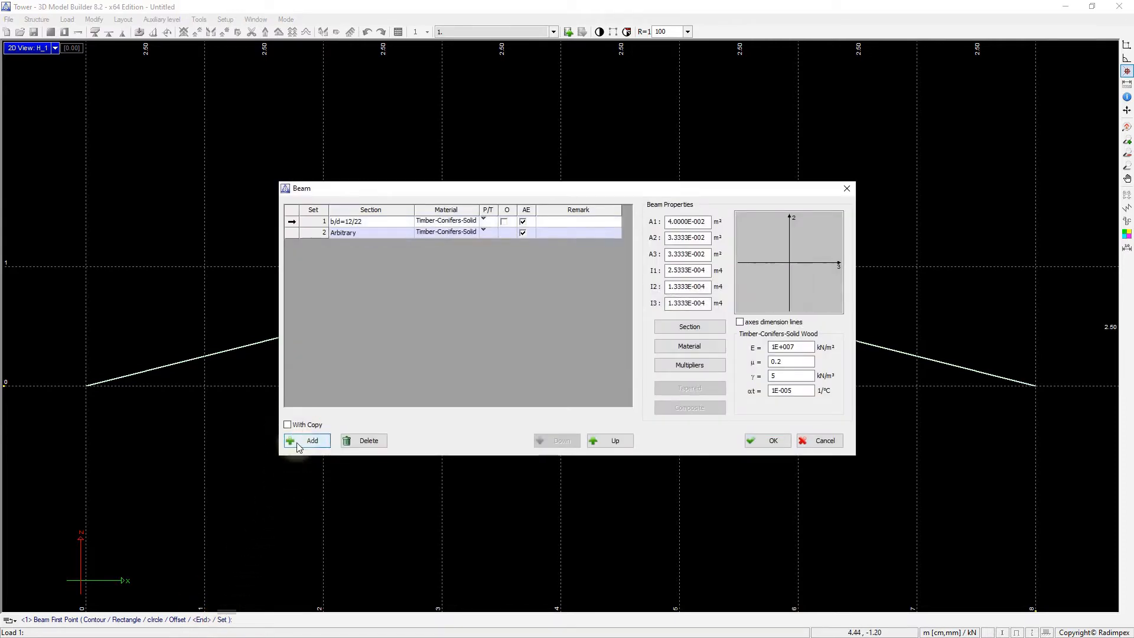
pyautogui.click(667, 332)
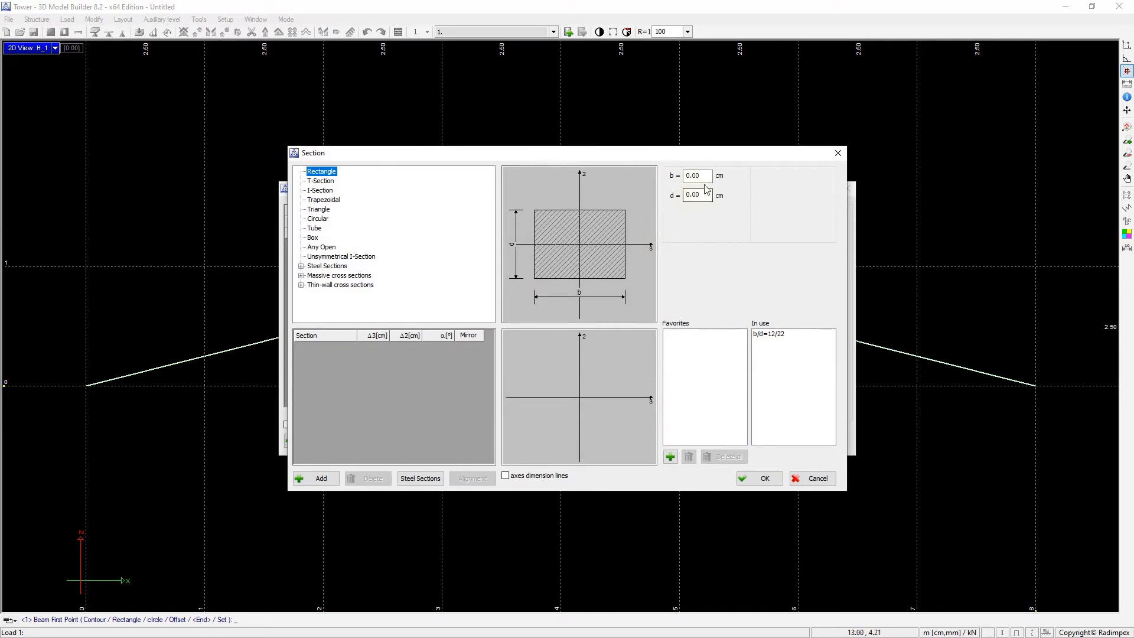
pyautogui.moveTo(709, 177); pyautogui.dragTo(684, 177)
pyautogui.press('Tab')
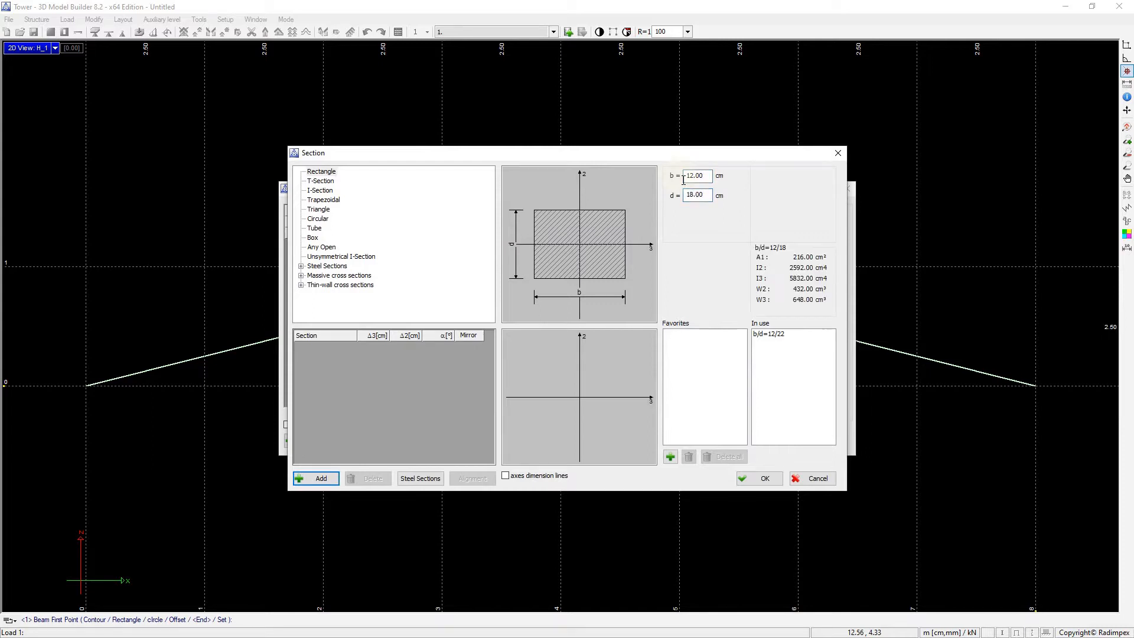
pyautogui.click(325, 477)
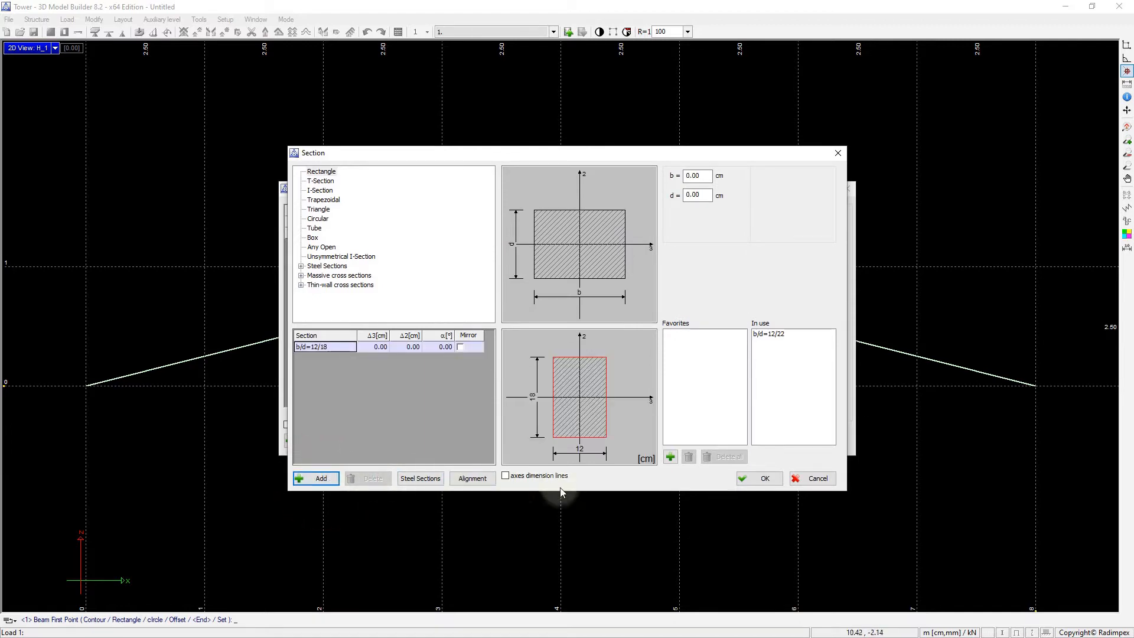
pyautogui.click(745, 478)
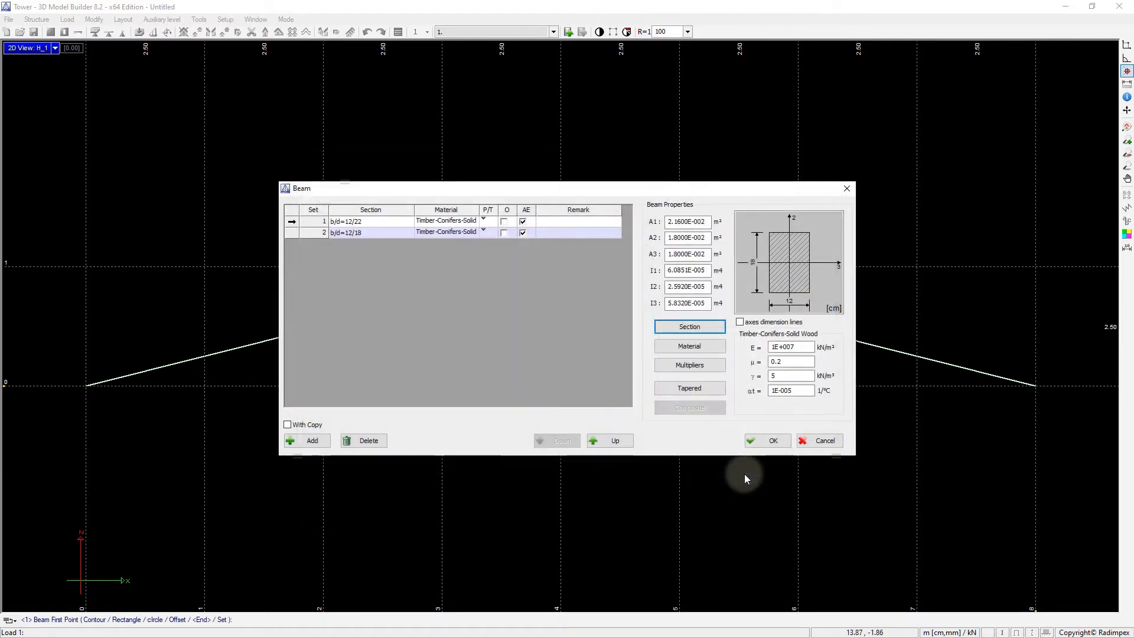
pyautogui.click(762, 440)
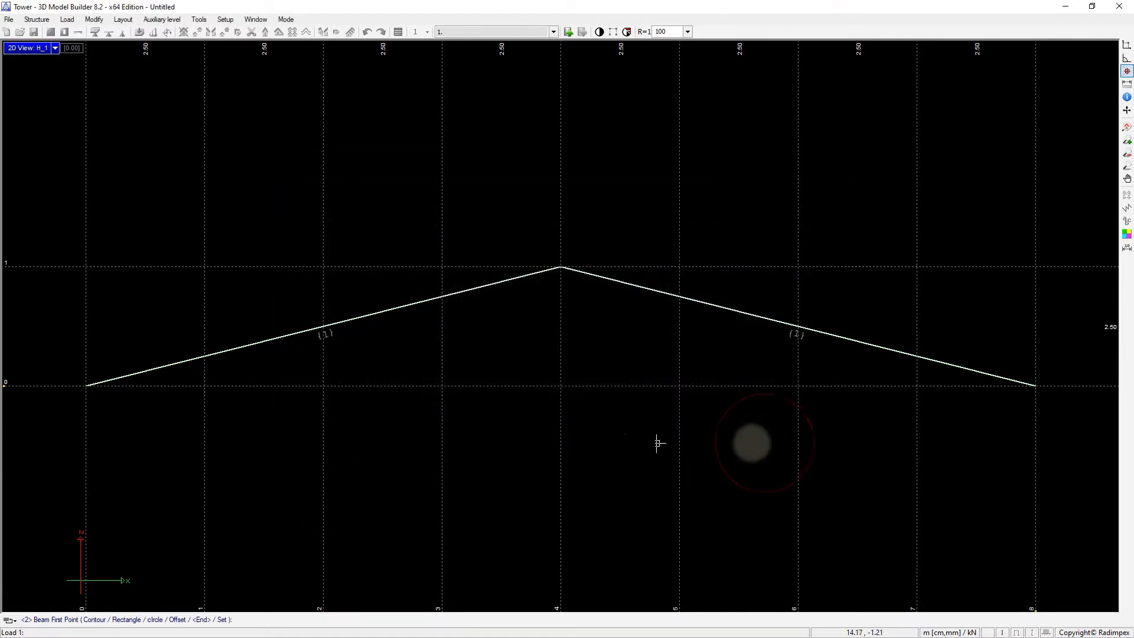
# Step: Draw the horizontal bottom chord beam between the two lower ends of the top chord
pyautogui.click(89, 385)
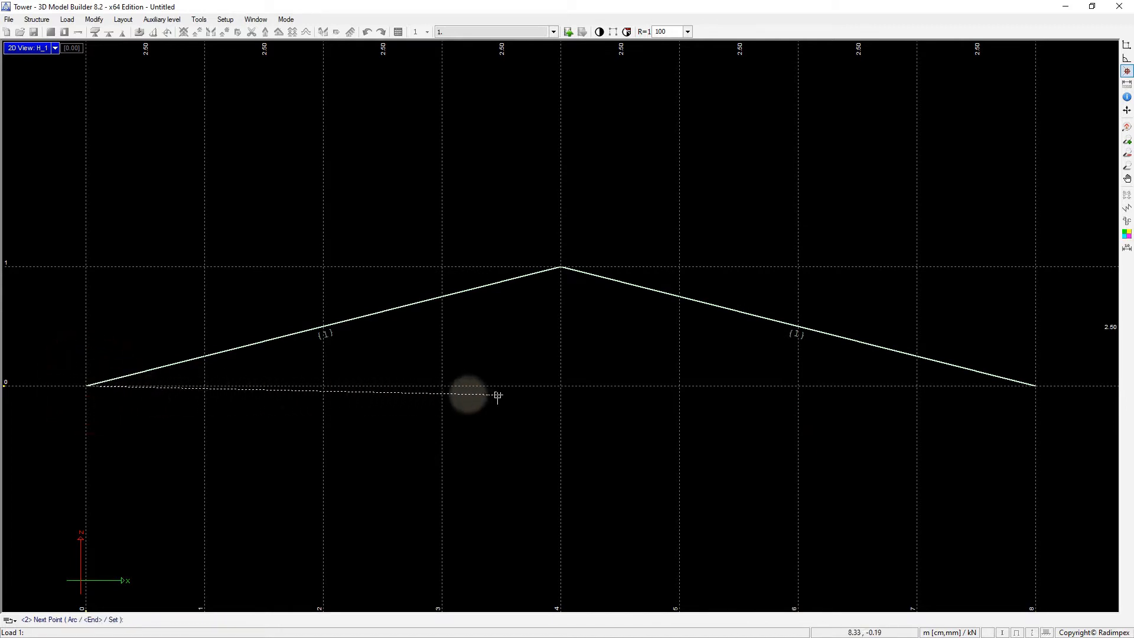
pyautogui.click(1034, 386)
pyautogui.rightClick(1020, 391)
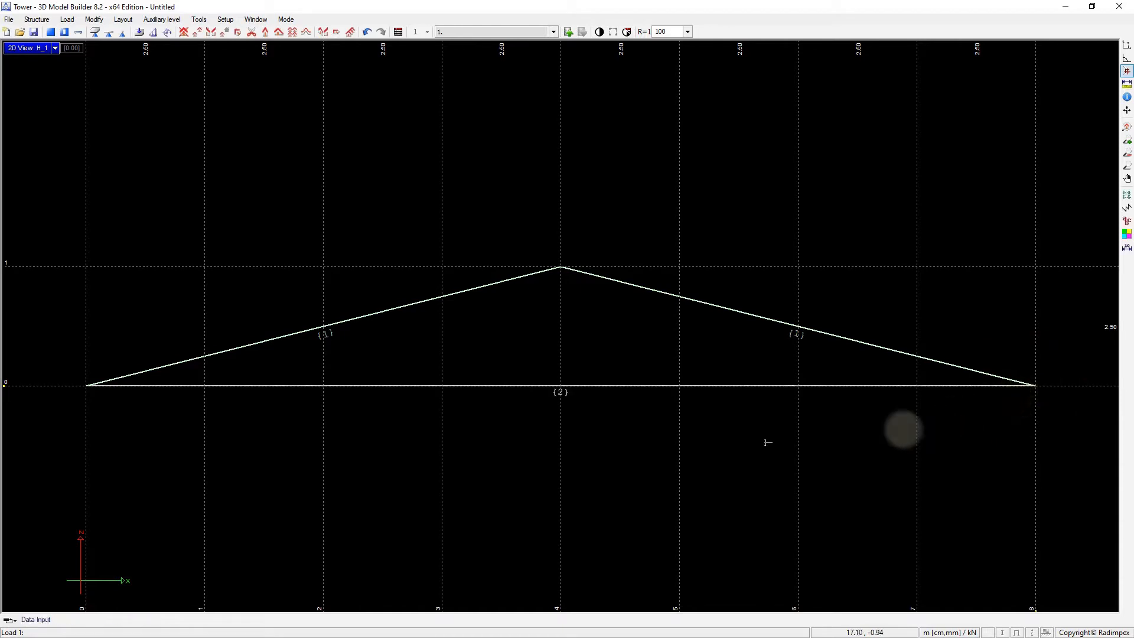
# Step: Add a third beam set with a rectangular section of b = 12 cm and d = 12 cm
pyautogui.press('Return')
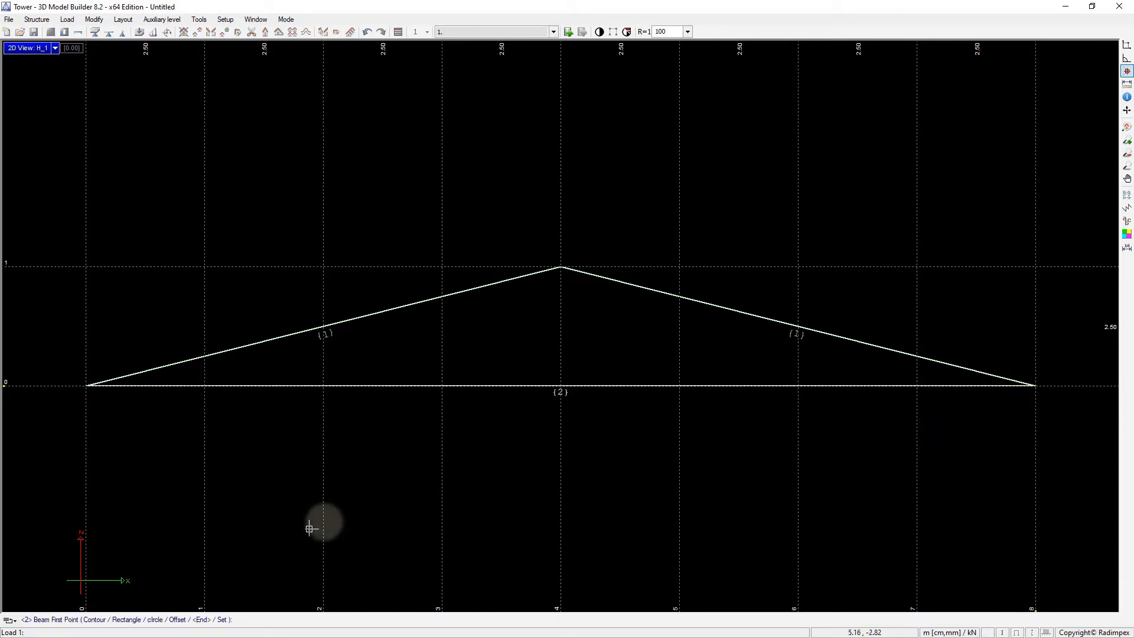
pyautogui.click(225, 620)
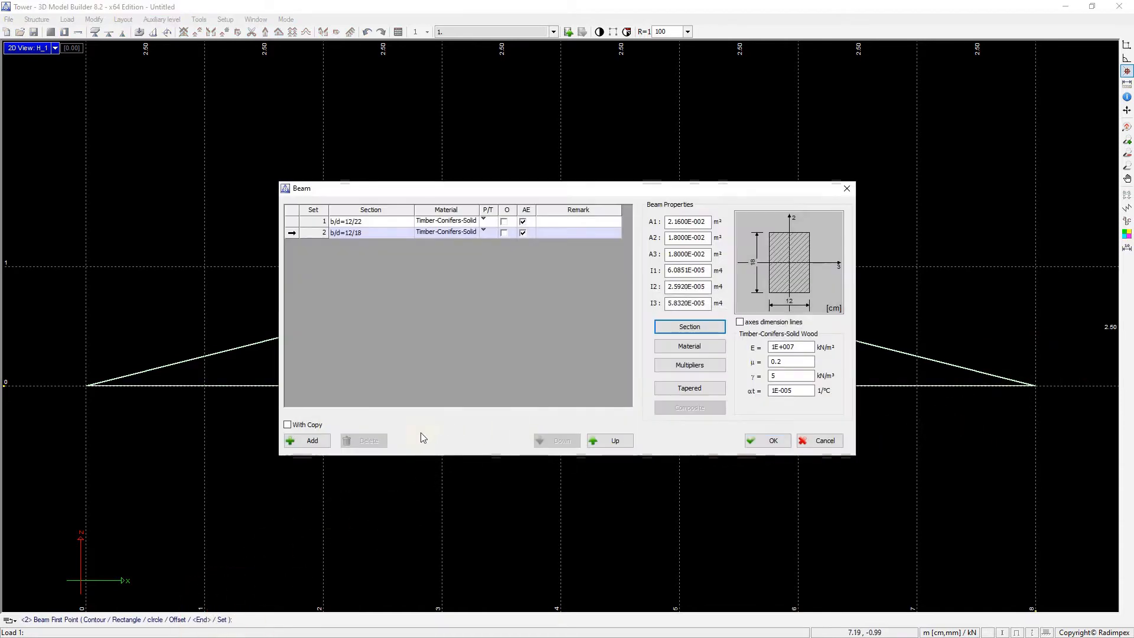
pyautogui.click(324, 441)
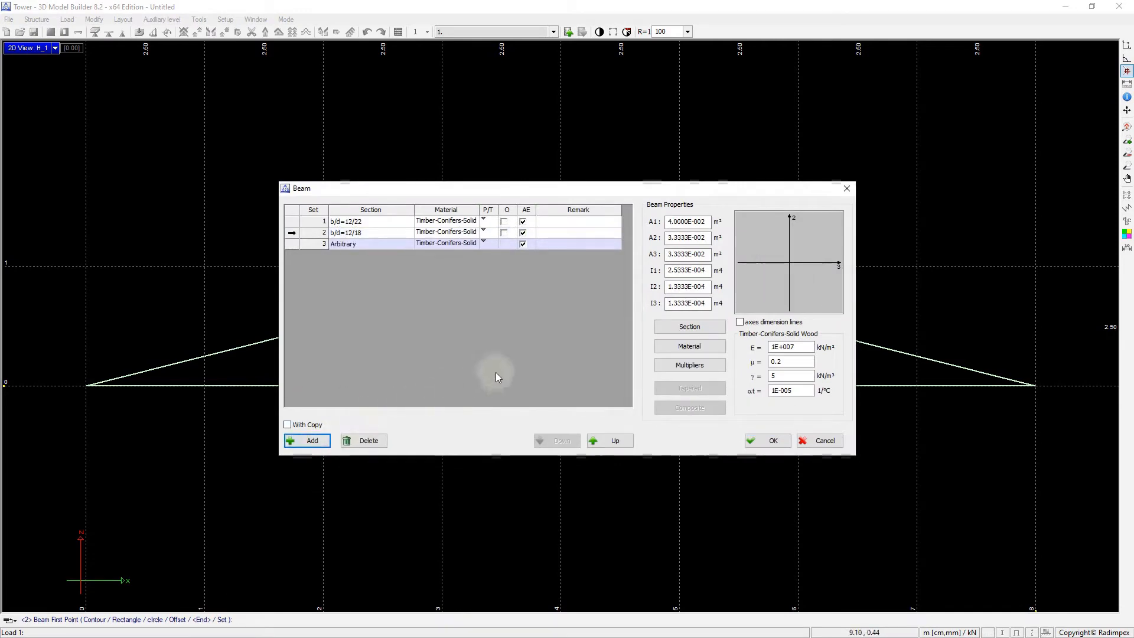
pyautogui.click(664, 328)
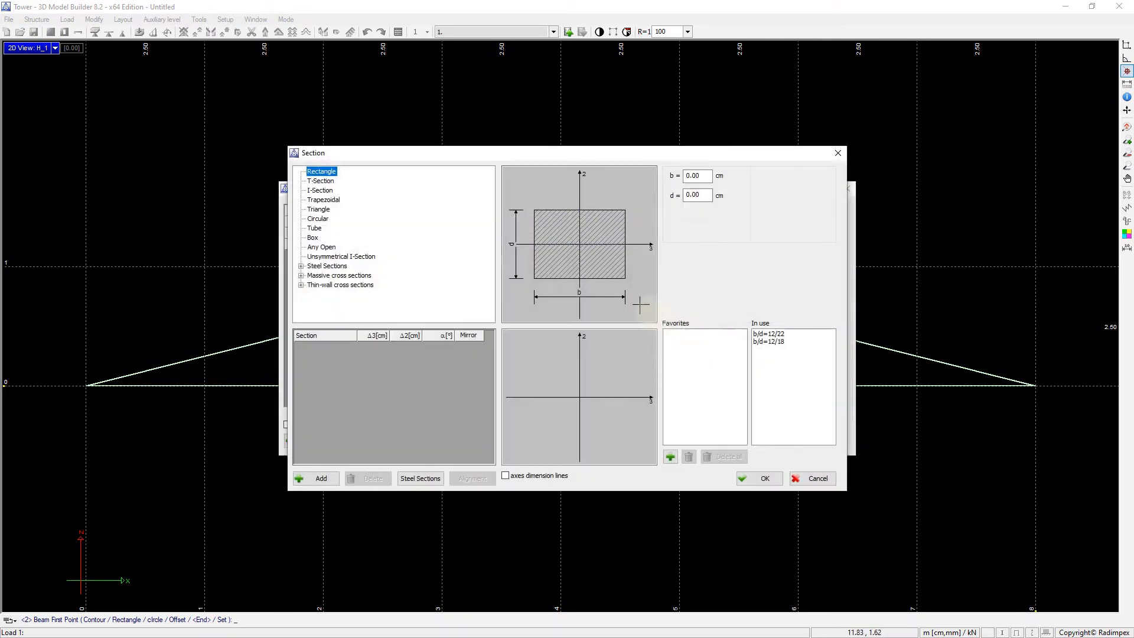
pyautogui.click(703, 175)
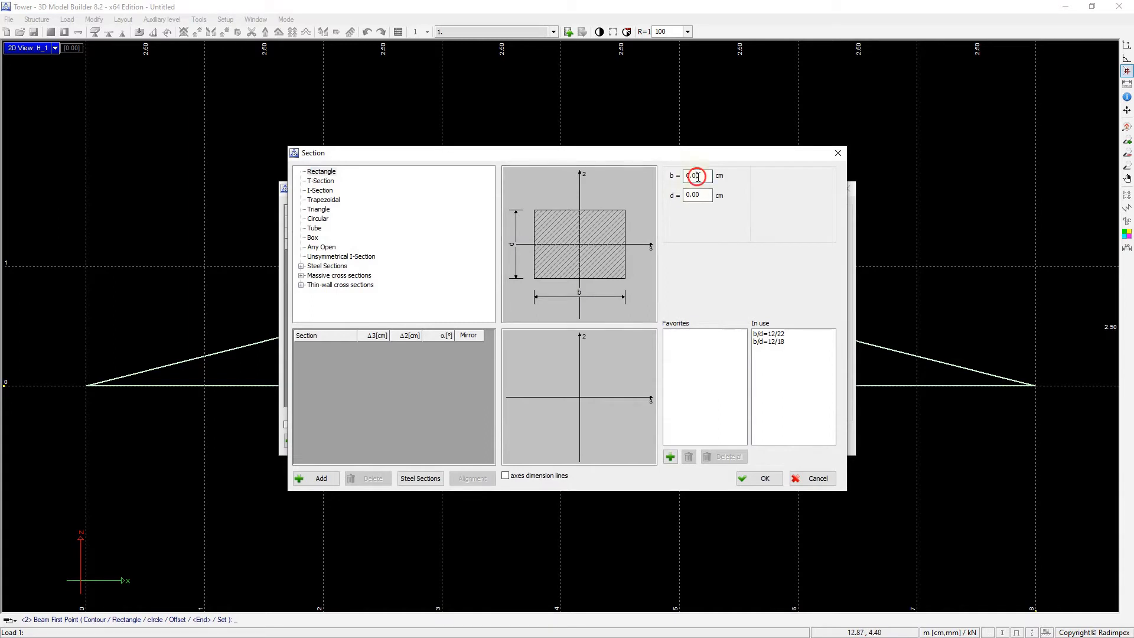
pyautogui.moveTo(705, 175); pyautogui.dragTo(683, 176)
pyautogui.press('Tab')
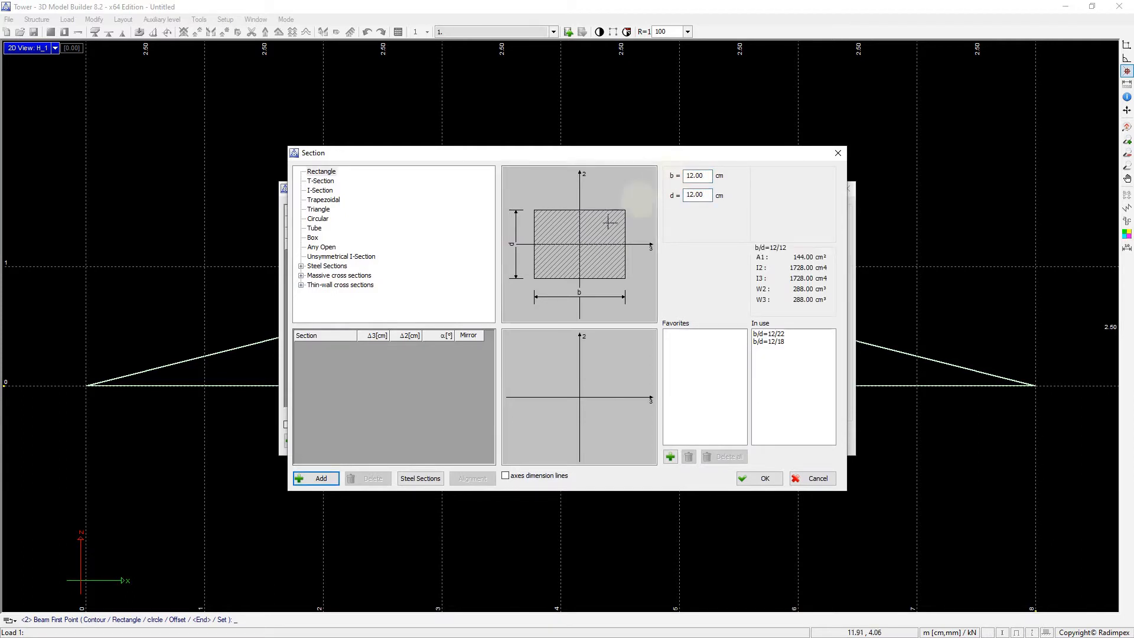
pyautogui.click(321, 479)
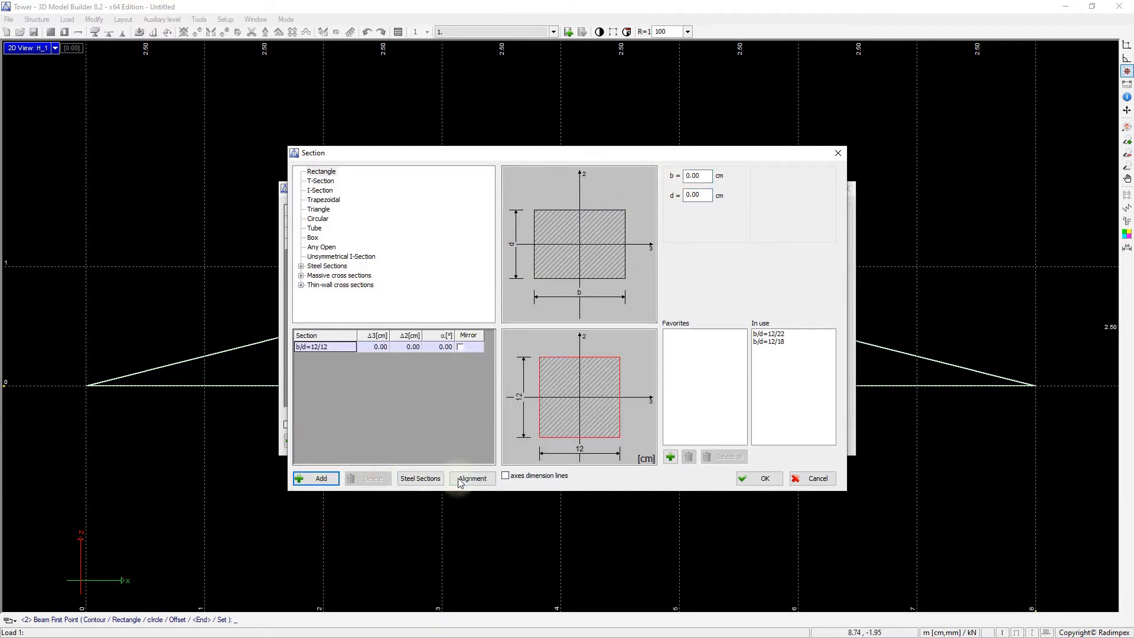
pyautogui.click(757, 479)
pyautogui.click(766, 438)
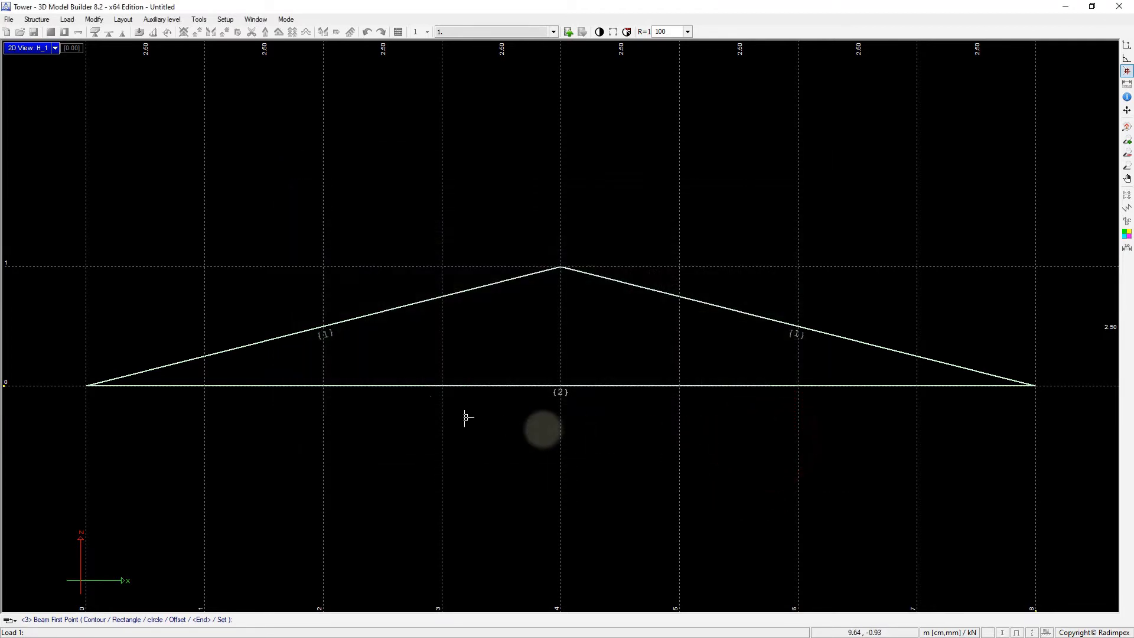
# Step: Draw vertical posts from the bottom chord up to the top chord on axes 1 and 2
pyautogui.click(204, 385)
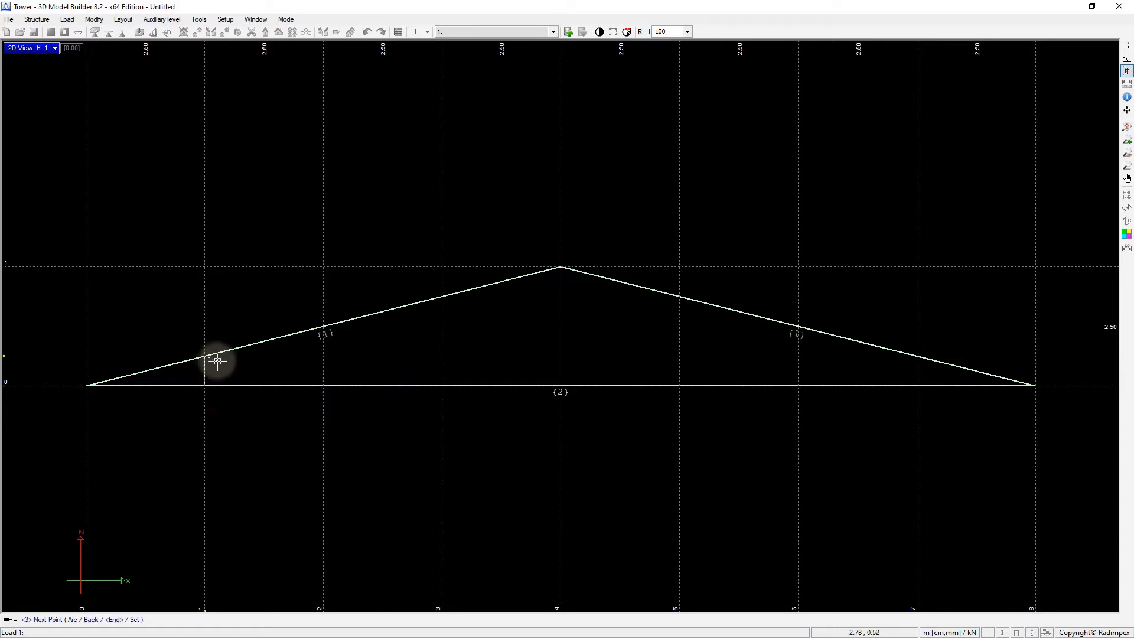
pyautogui.click(204, 356)
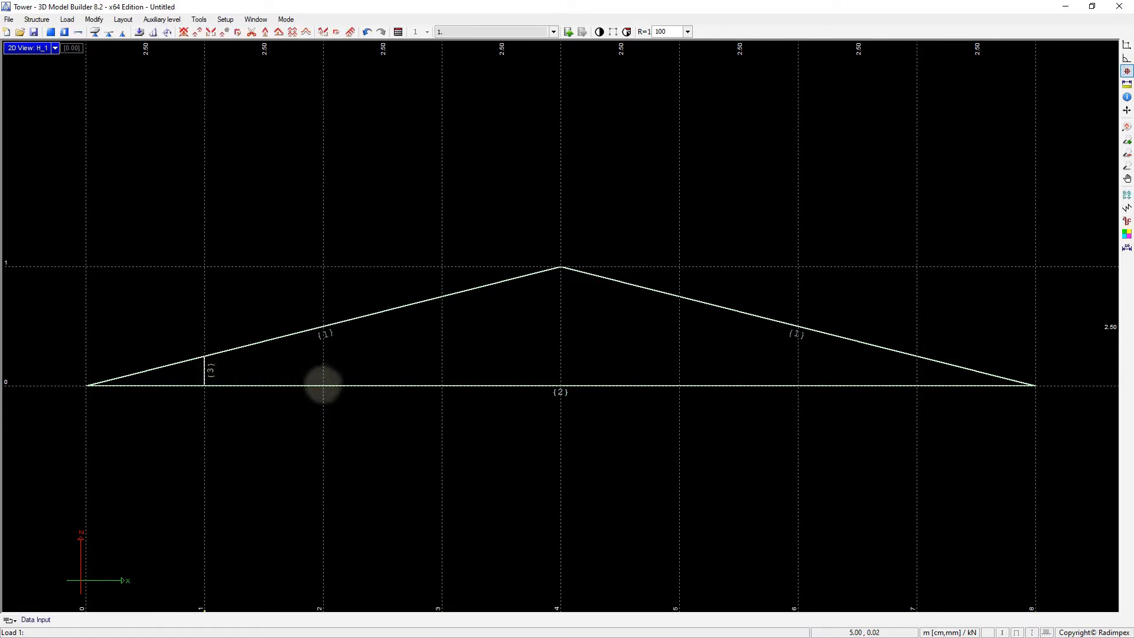
pyautogui.rightClick(323, 385)
pyautogui.click(324, 385)
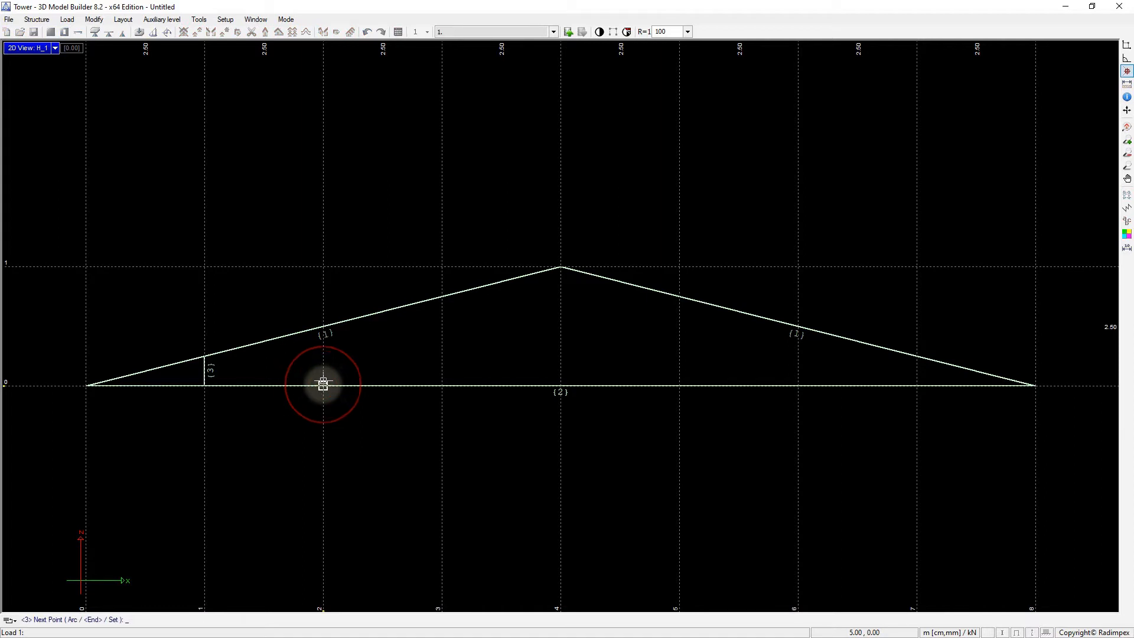
pyautogui.click(323, 326)
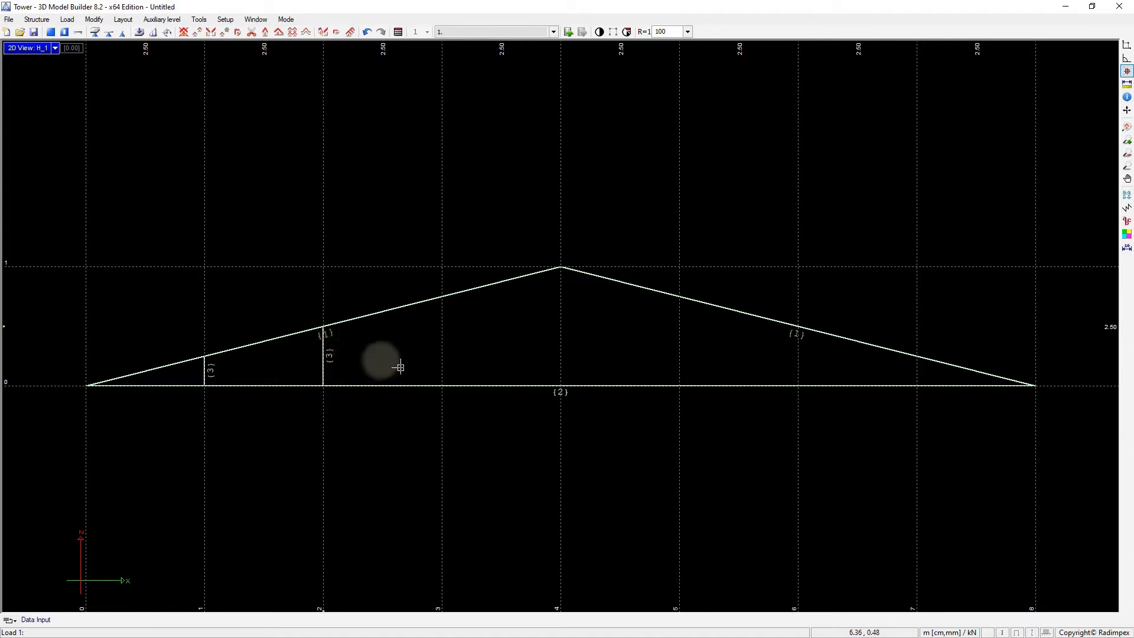
# Step: Draw the vertical post on axis 3 and the ridge post on axis 4 between the bottom and top chords
pyautogui.rightClick(441, 385)
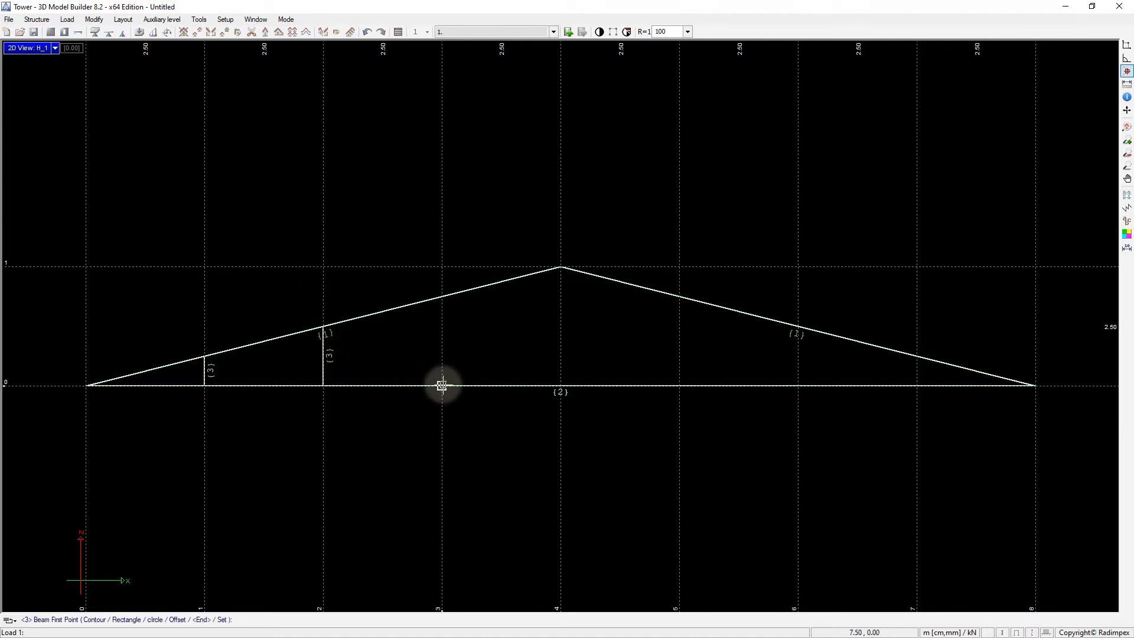
pyautogui.click(442, 385)
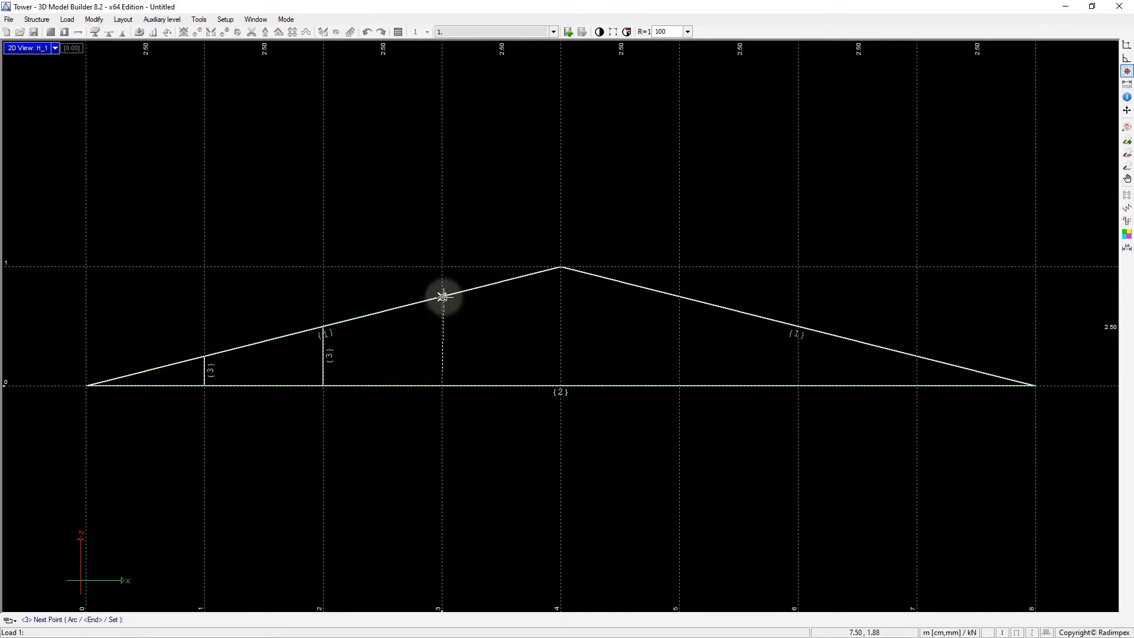
pyautogui.click(442, 295)
pyautogui.rightClick(450, 311)
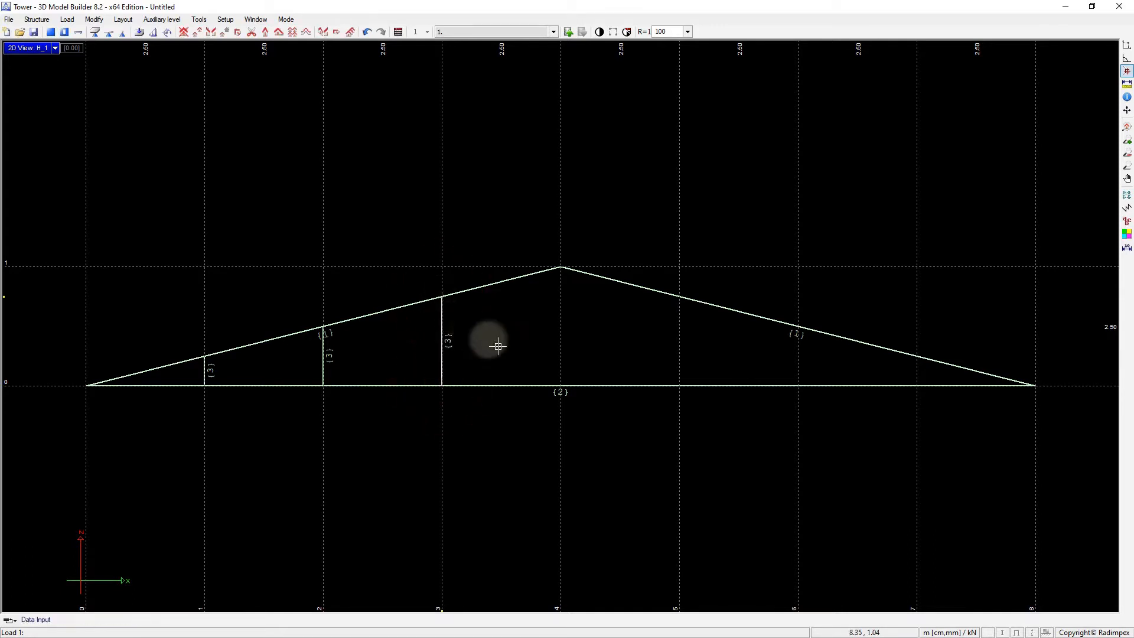
pyautogui.rightClick(558, 386)
pyautogui.click(561, 385)
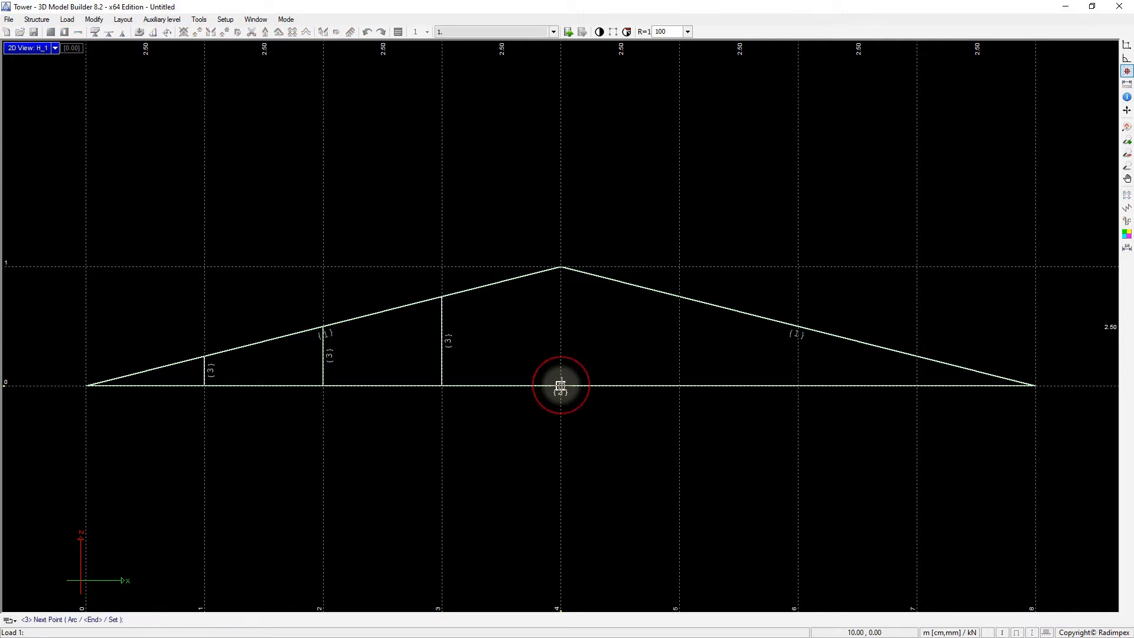
pyautogui.click(561, 267)
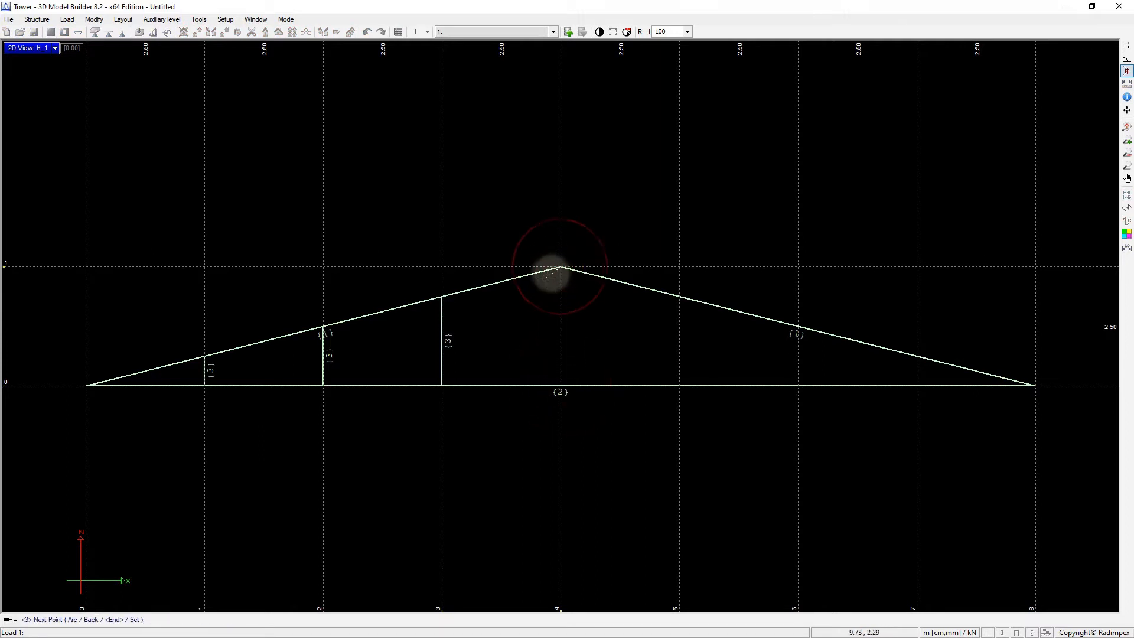
pyautogui.rightClick(541, 286)
# Step: Add a fourth beam set and compose its section from two rectangles, each with b = 2.4 cm and d = 10 cm
pyautogui.rightClick(542, 286)
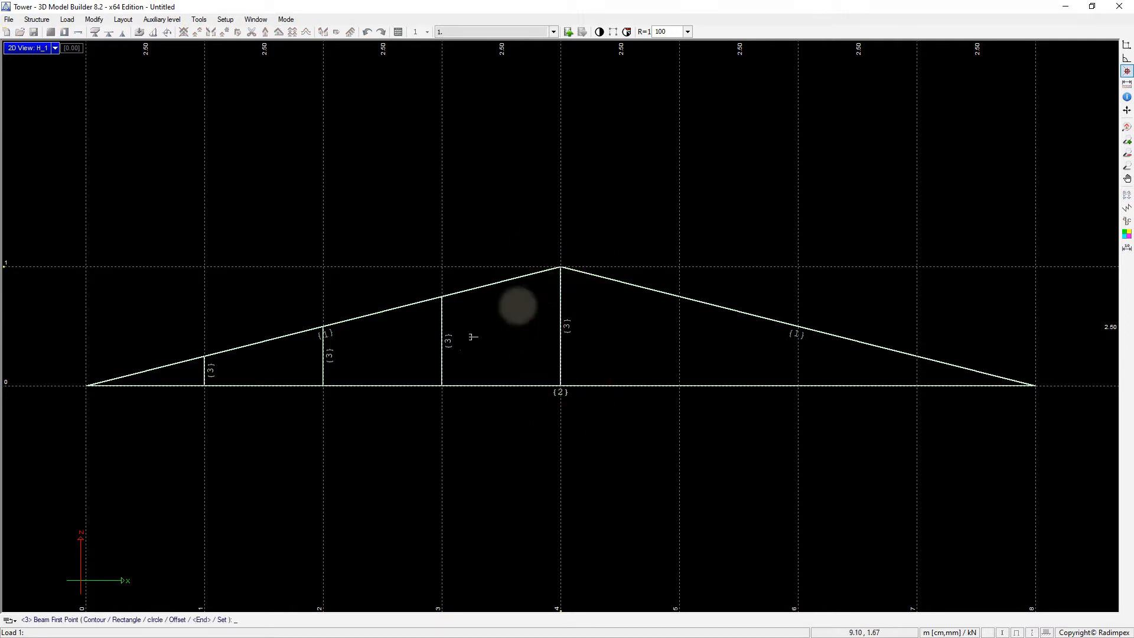
pyautogui.click(222, 620)
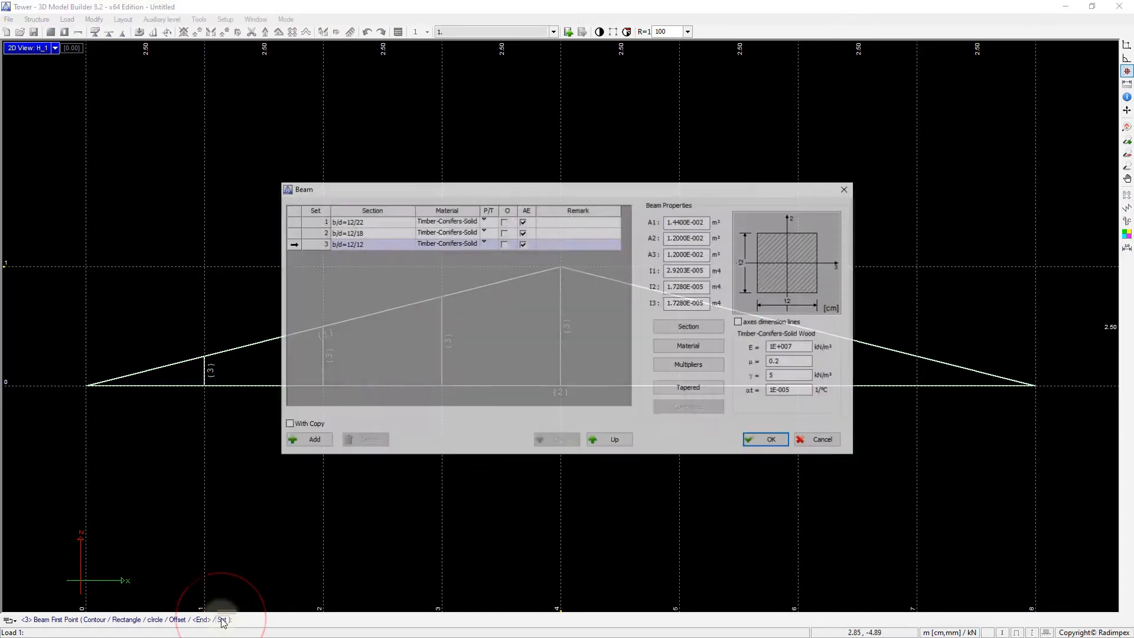
pyautogui.click(306, 442)
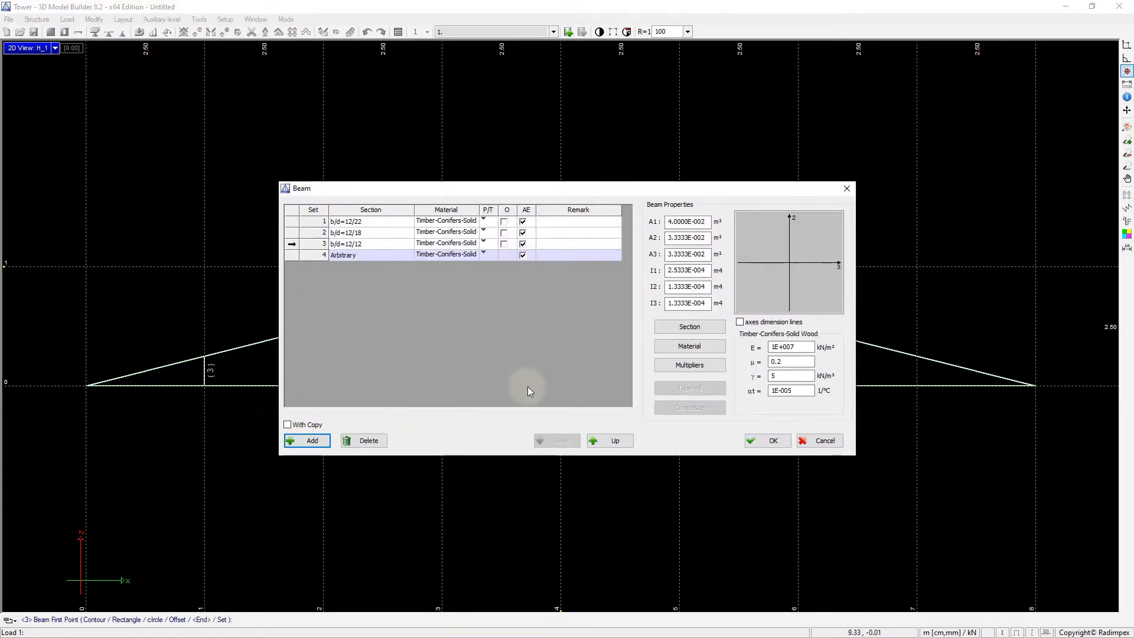
pyautogui.click(687, 328)
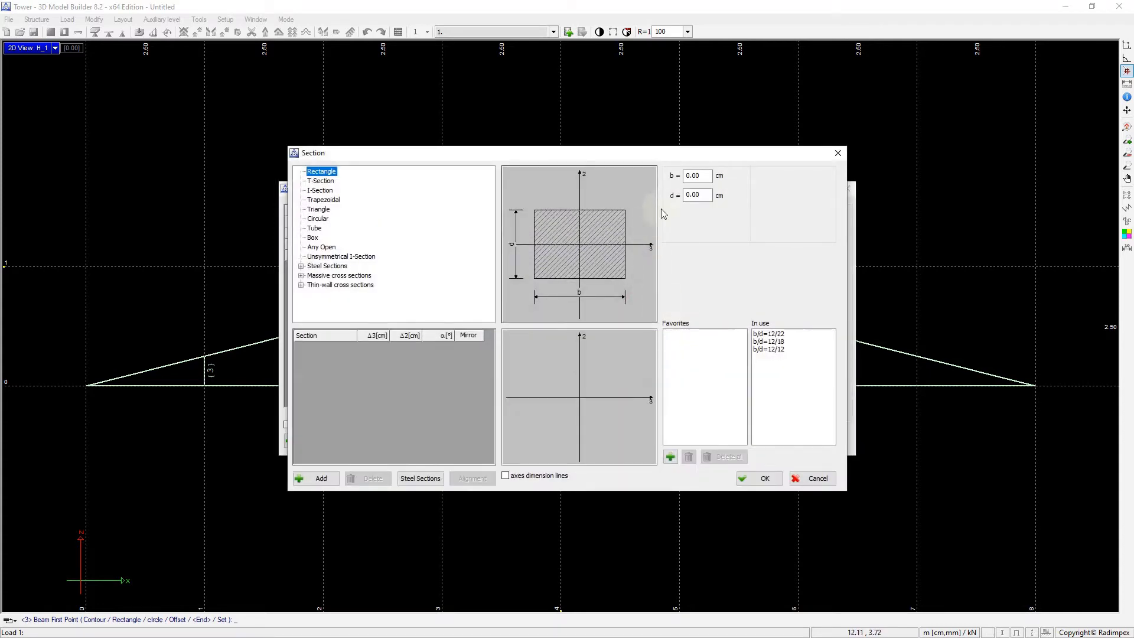
pyautogui.doubleClick(700, 178)
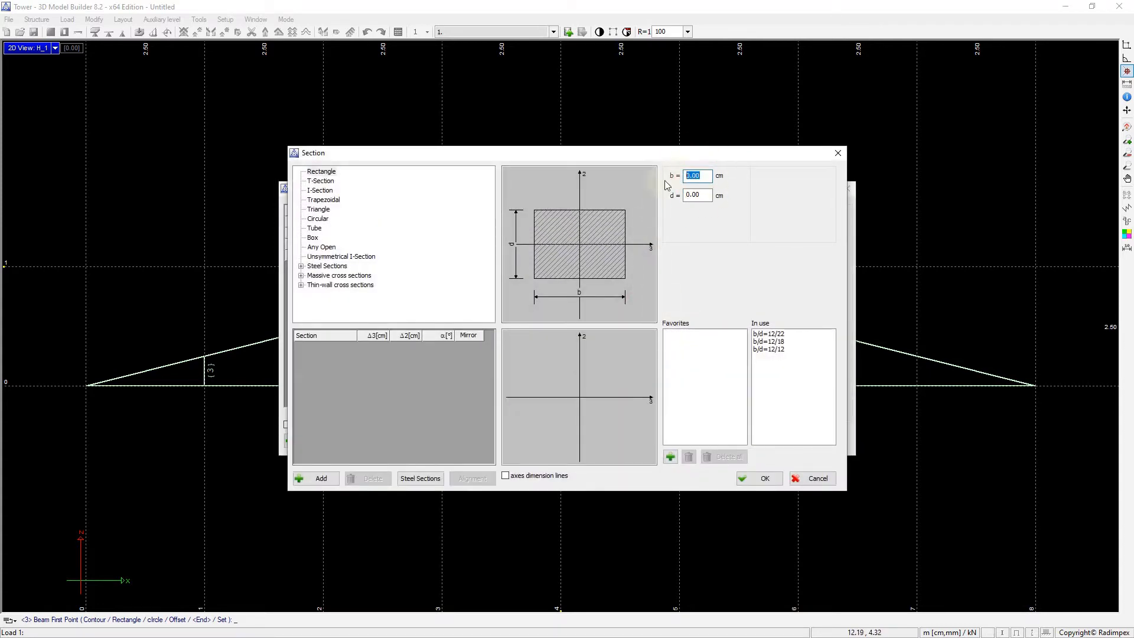
pyautogui.write('2.4')
pyautogui.press('Tab')
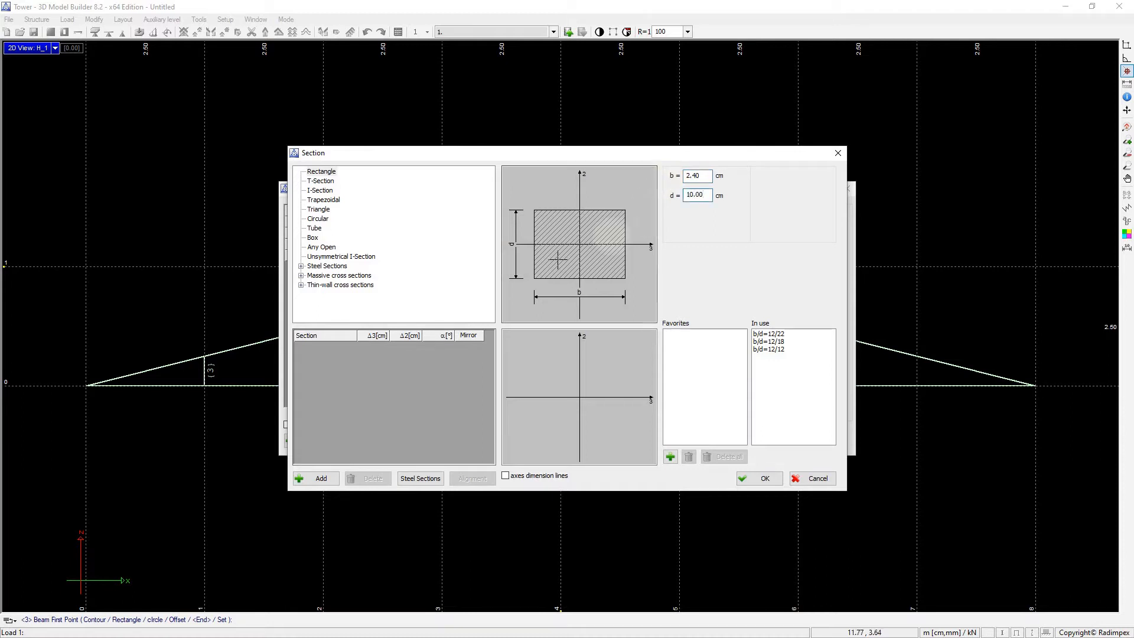
pyautogui.click(324, 478)
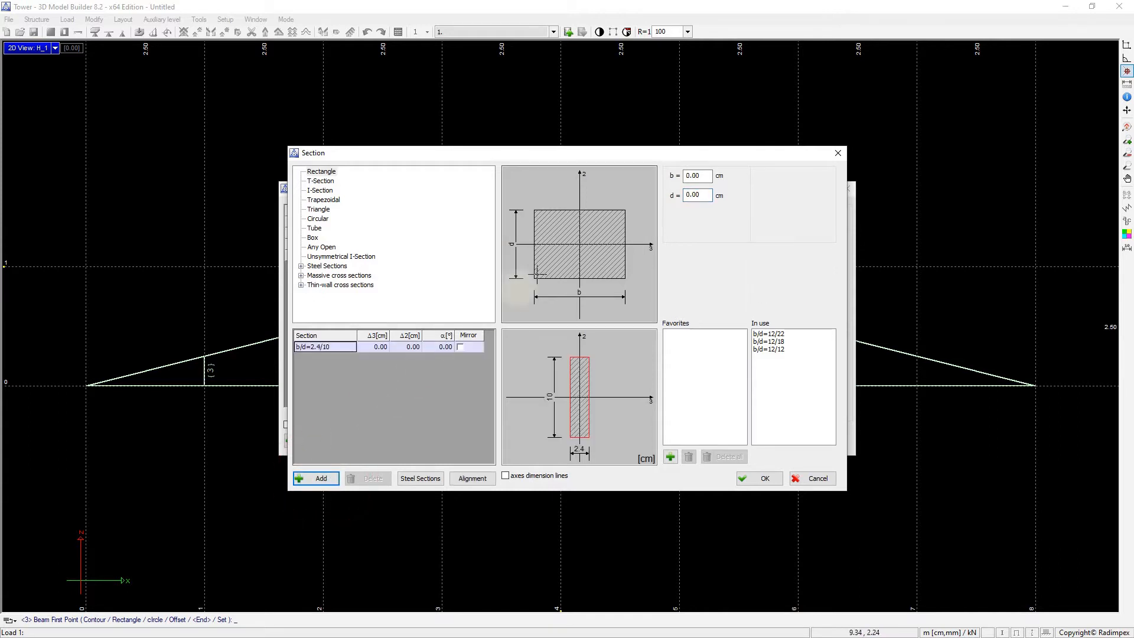
pyautogui.doubleClick(687, 176)
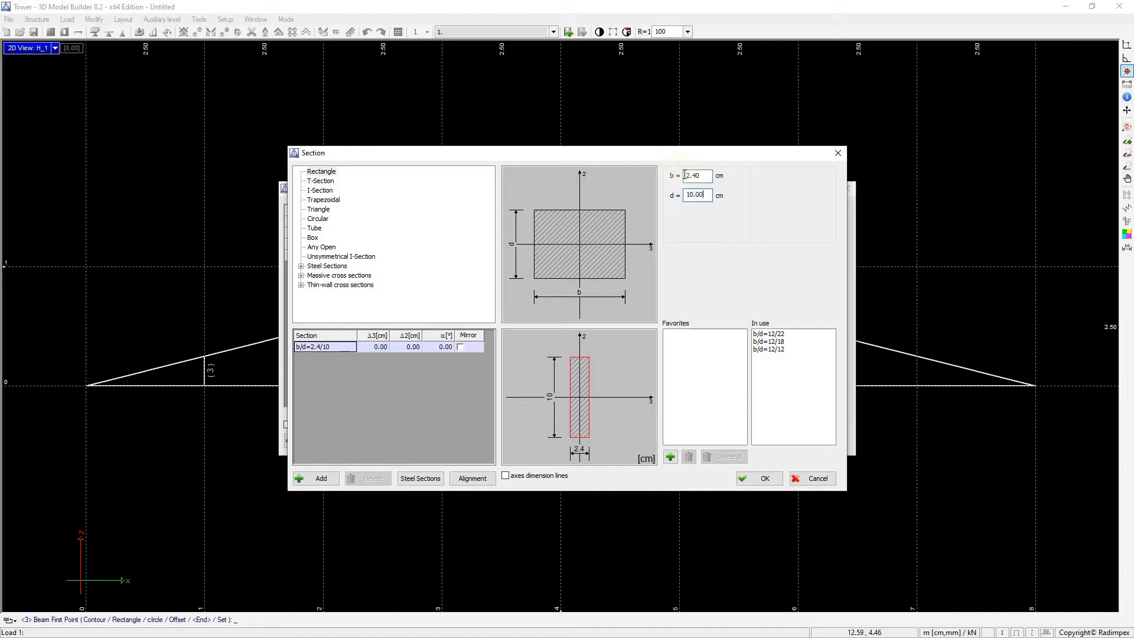
pyautogui.press('Tab')
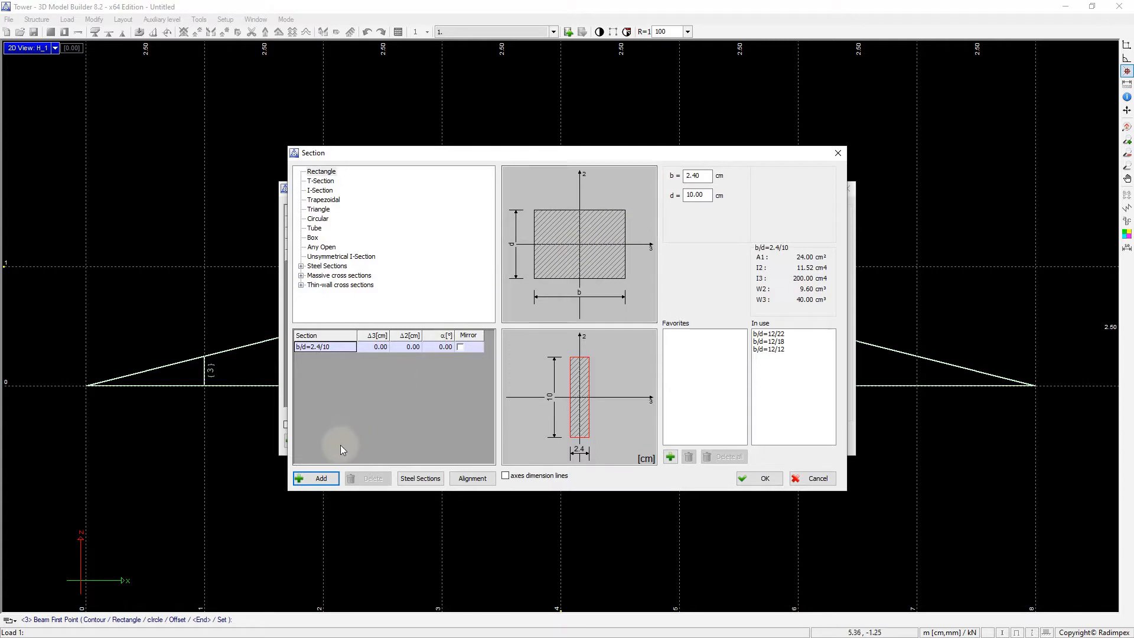
pyautogui.click(319, 478)
# Step: Set the Δ3 offsets of the two rectangles to -7.20 cm and 7.20 cm and accept the double section for the fourth set
pyautogui.click(381, 349)
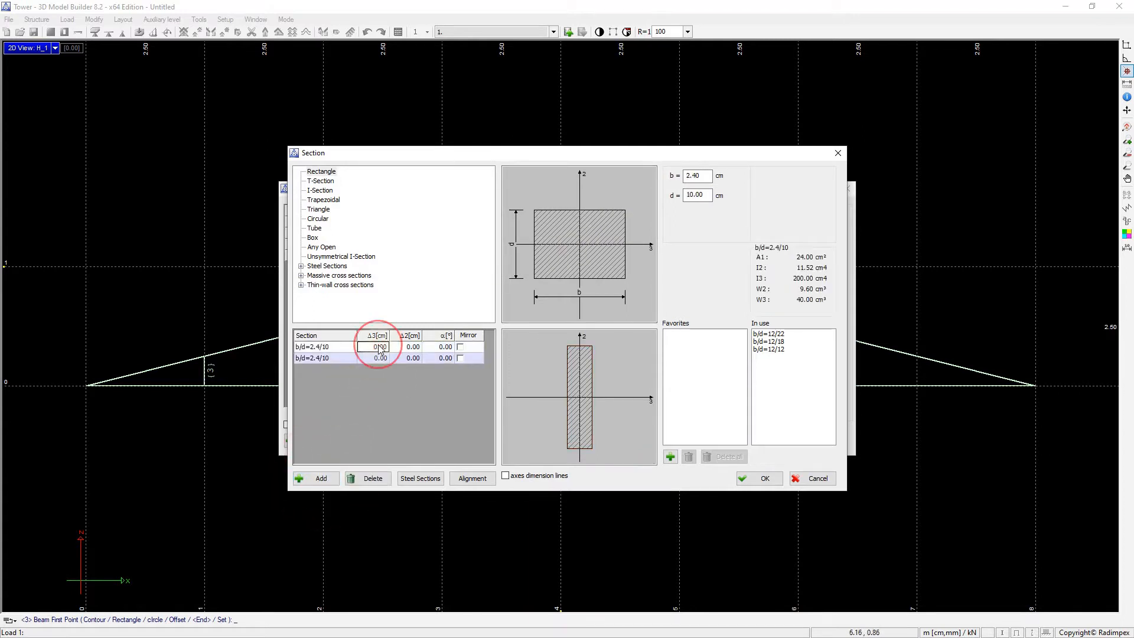
pyautogui.click(383, 348)
pyautogui.click(385, 349)
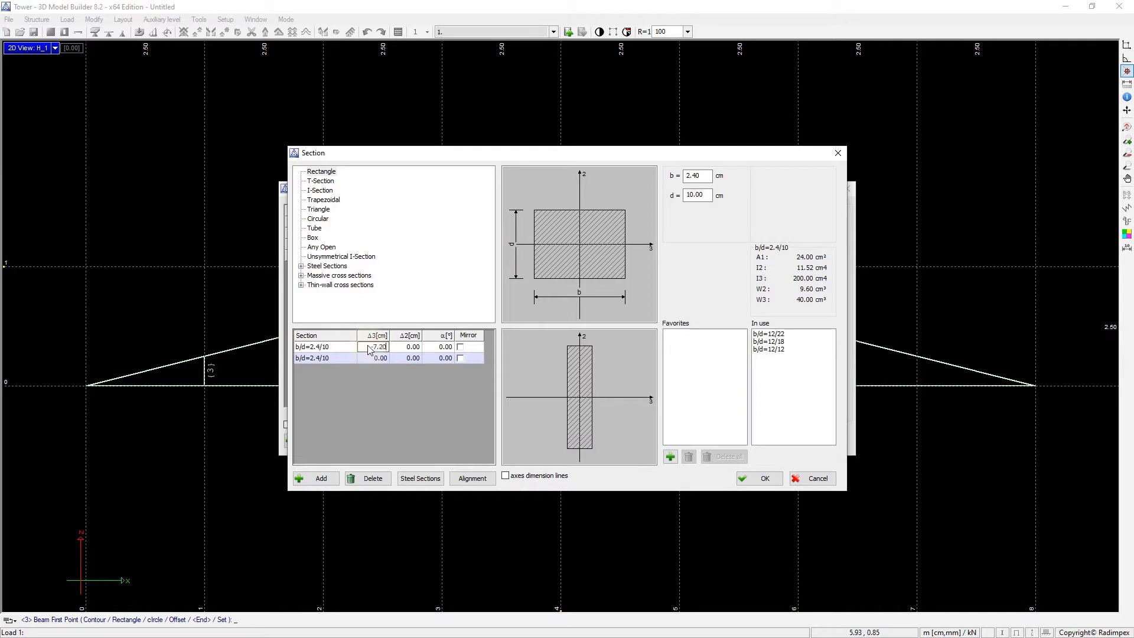
pyautogui.click(369, 357)
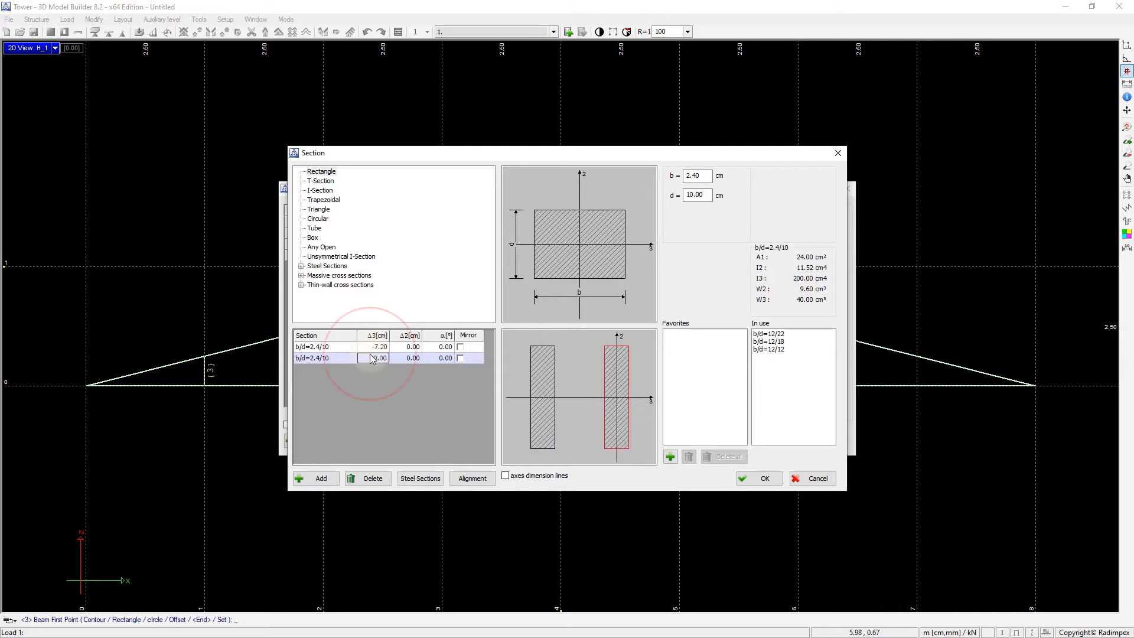
pyautogui.click(372, 359)
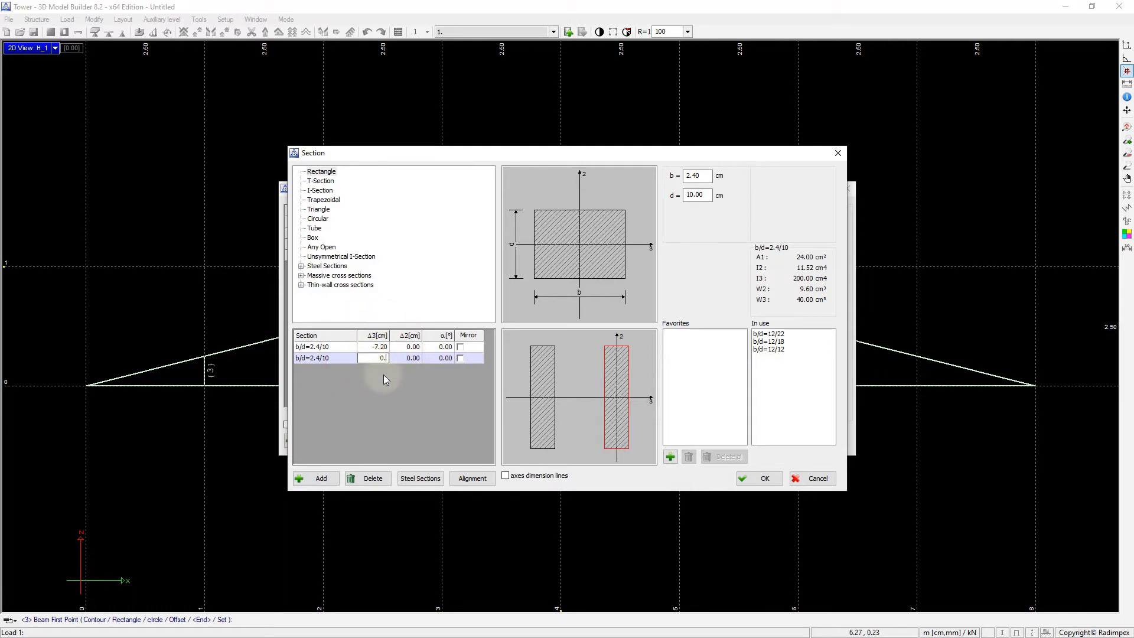
pyautogui.press('Return')
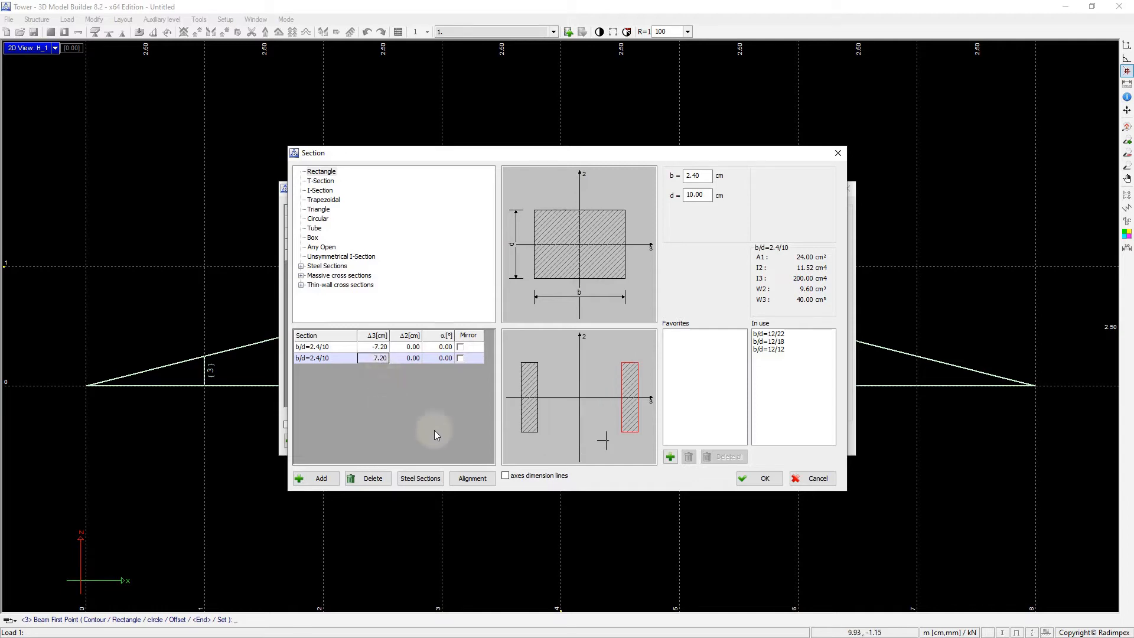
pyautogui.click(762, 480)
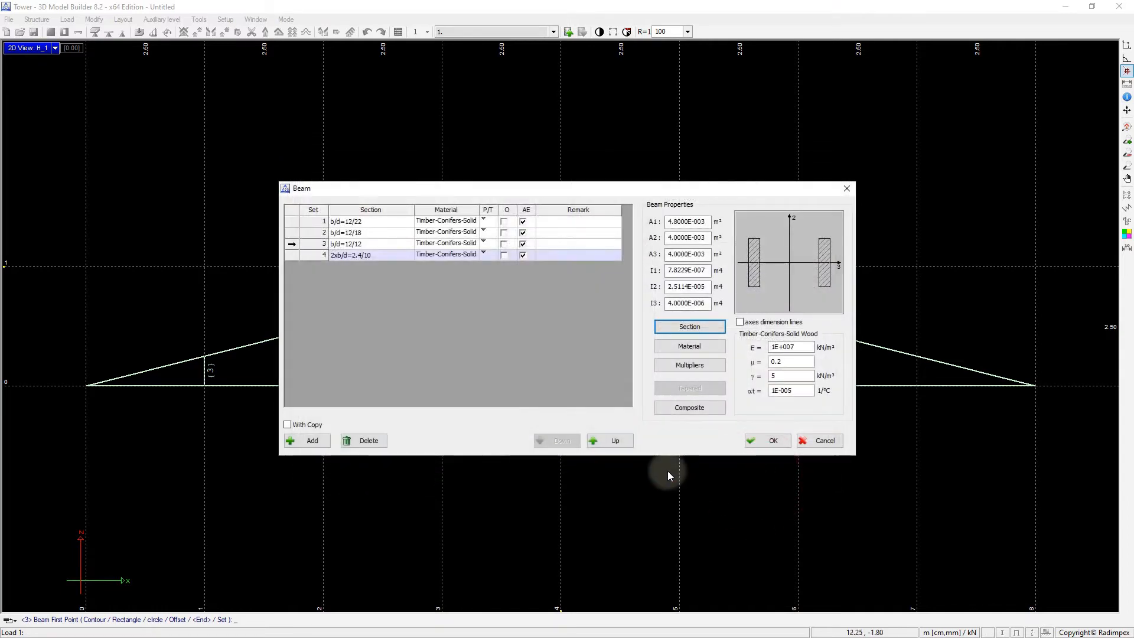
pyautogui.click(768, 440)
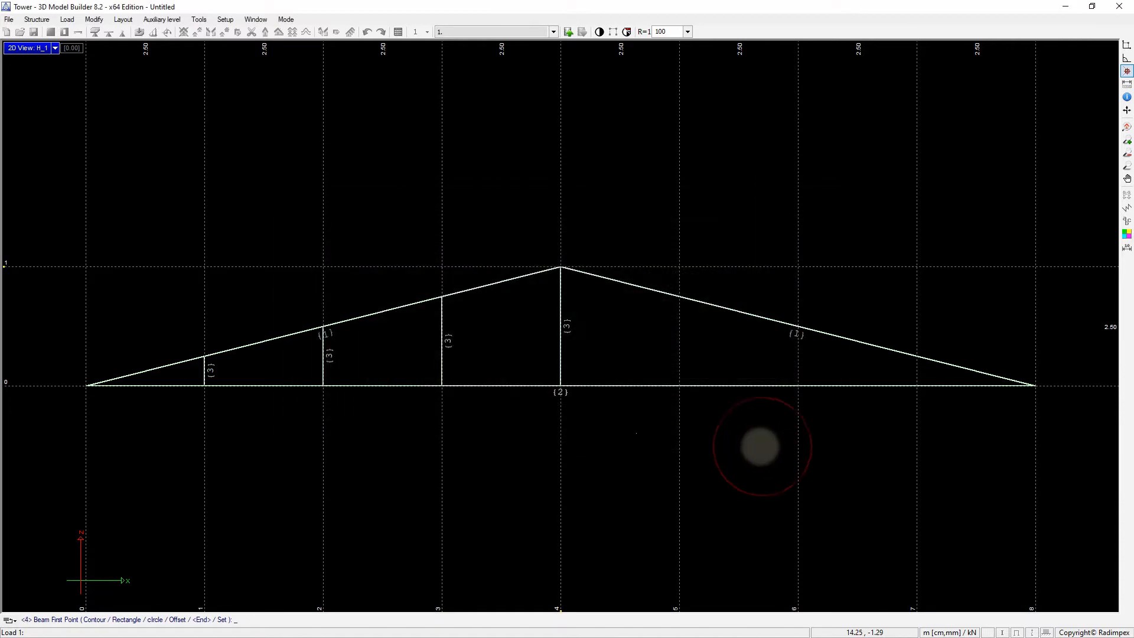
pyautogui.click(205, 385)
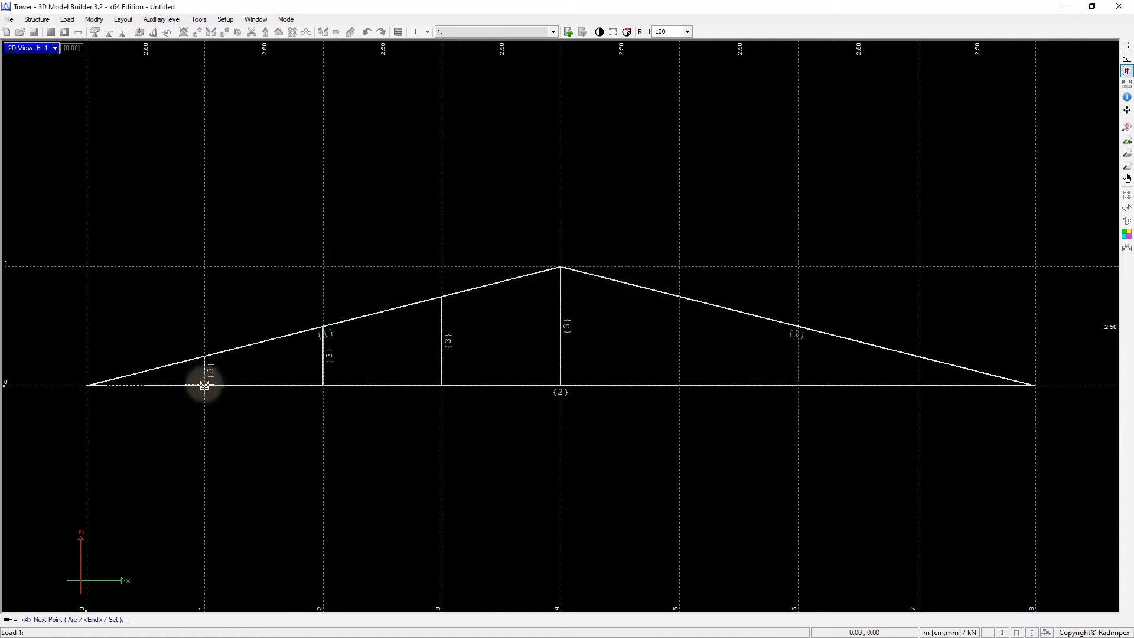
pyautogui.press('Escape')
pyautogui.press('Return')
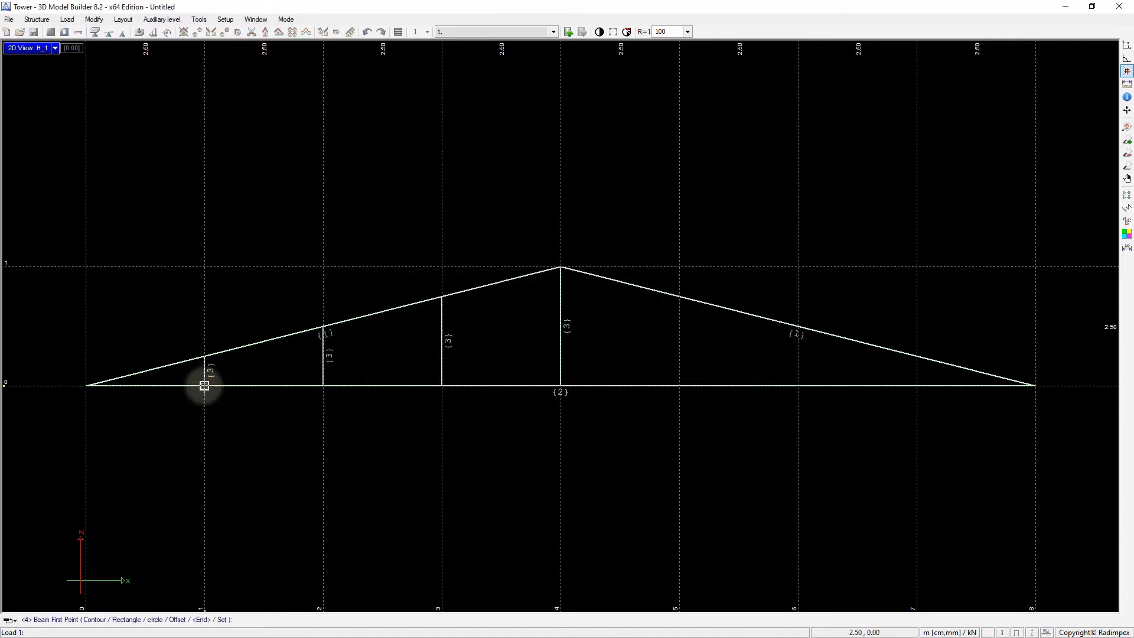
# Step: Draw three set 4 diagonals from the bottom chord at axes 1, 2 and 3 up to the top chord at axes 2, 3 and 4
pyautogui.click(205, 385)
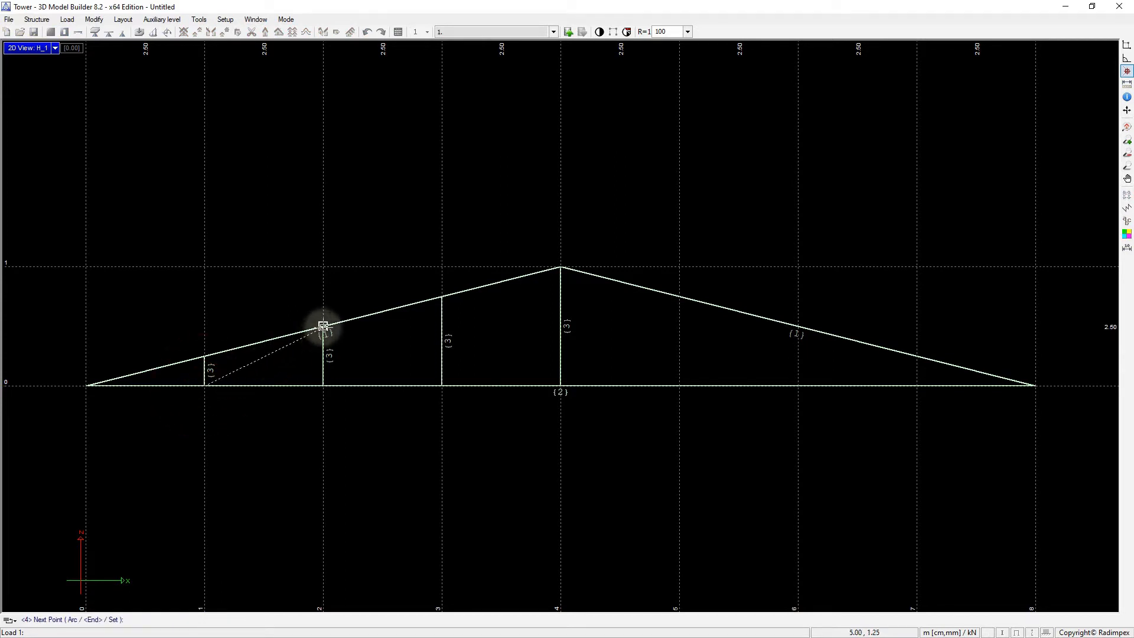
pyautogui.click(323, 327)
pyautogui.press('Return')
pyautogui.press('Return')
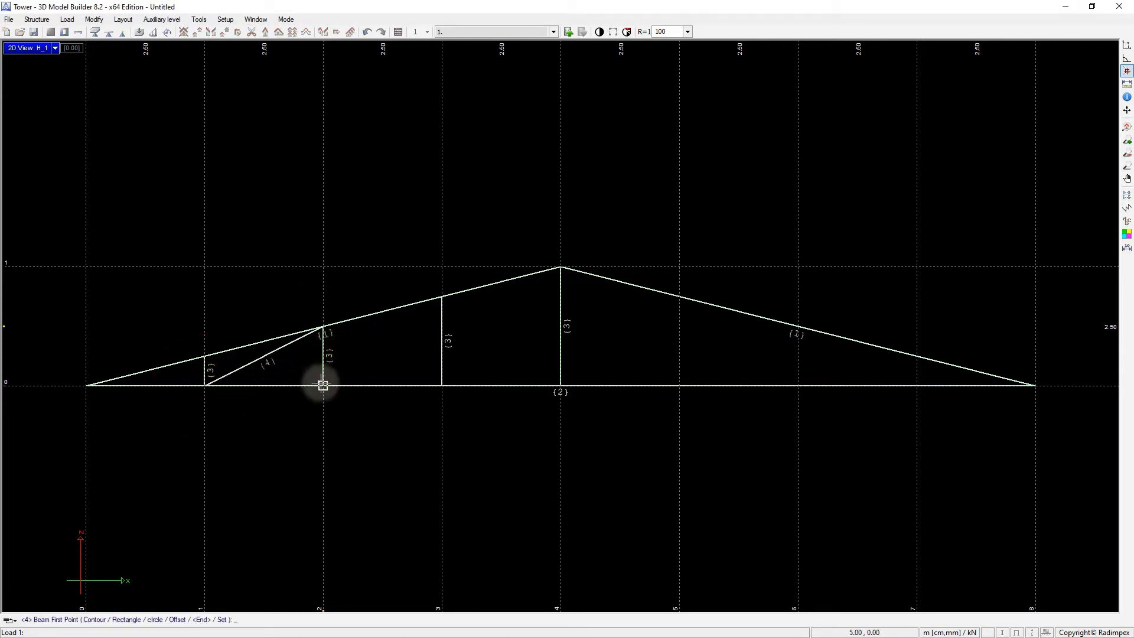
pyautogui.click(323, 386)
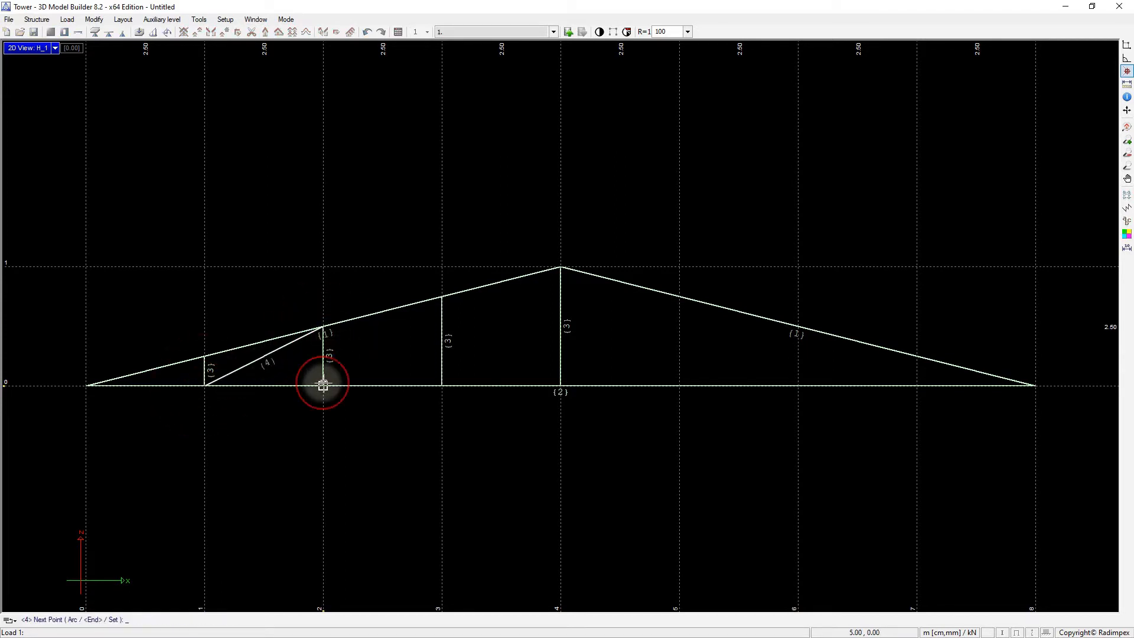
pyautogui.click(442, 296)
pyautogui.press('Return')
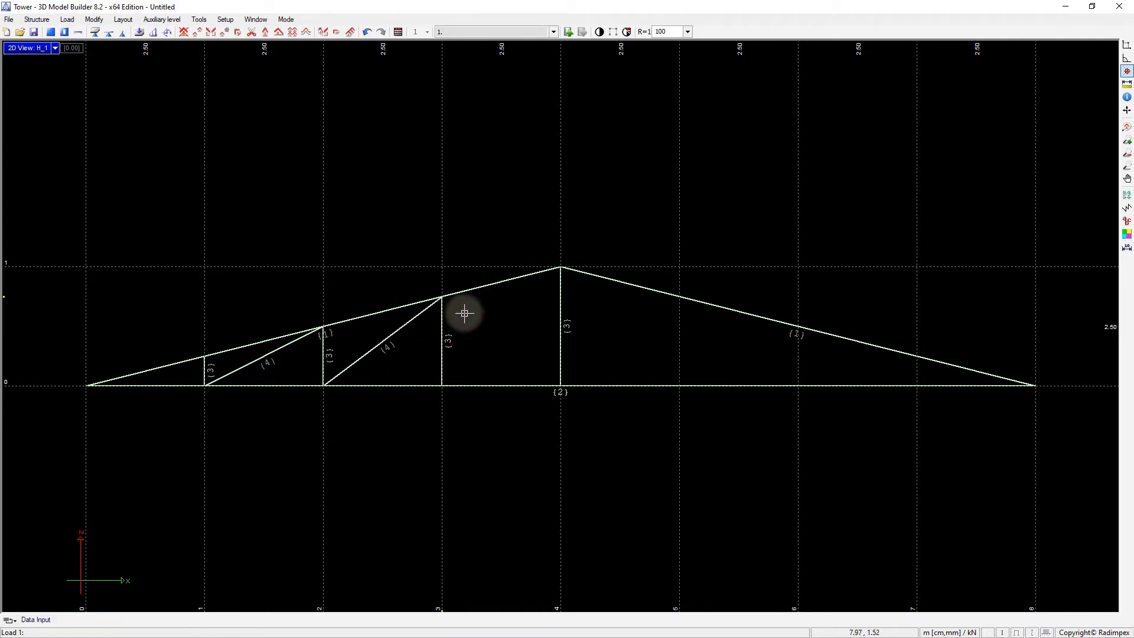
pyautogui.press('Return')
pyautogui.click(442, 386)
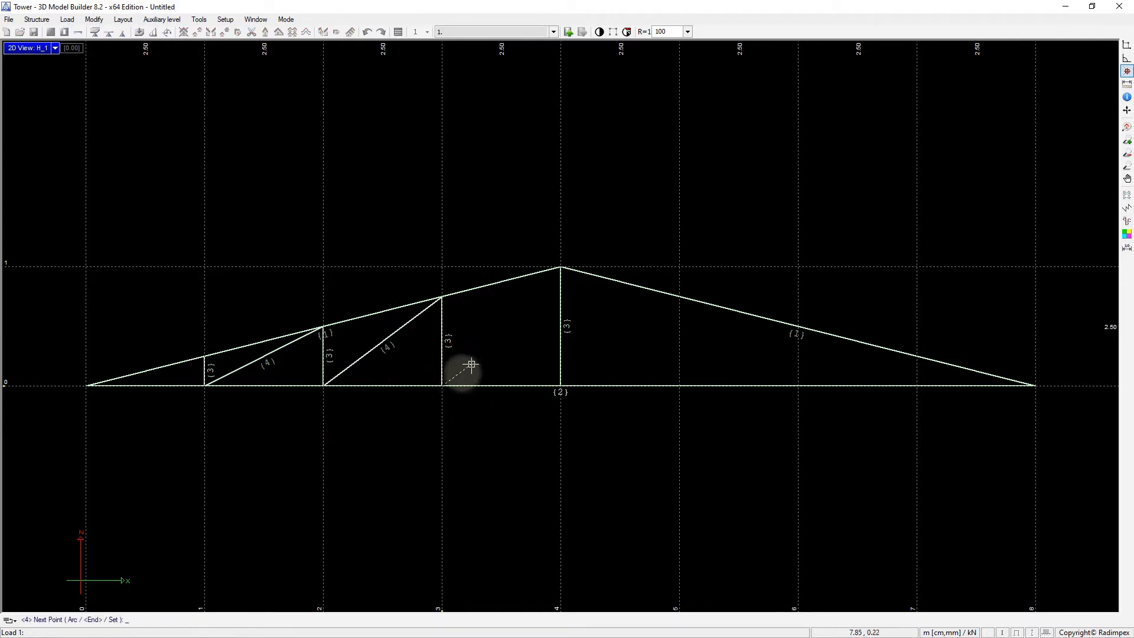
pyautogui.click(561, 267)
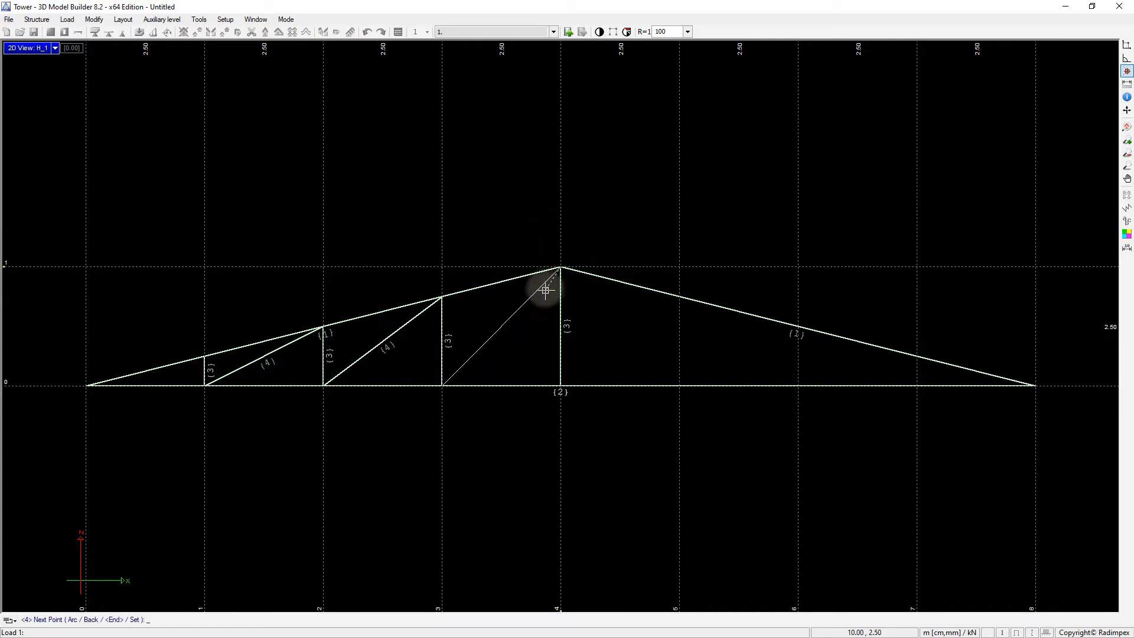
pyautogui.press('Return')
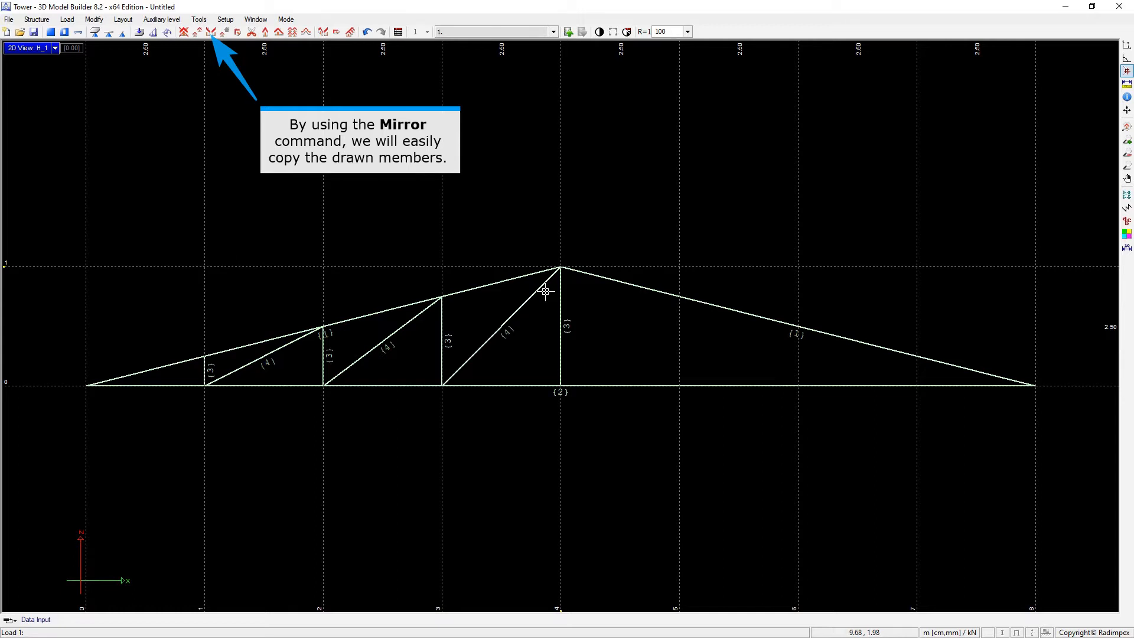
# Step: Mirror the three diagonals and the posts on axes 1, 2 and 3 about the ridge post on axis 4
pyautogui.click(215, 35)
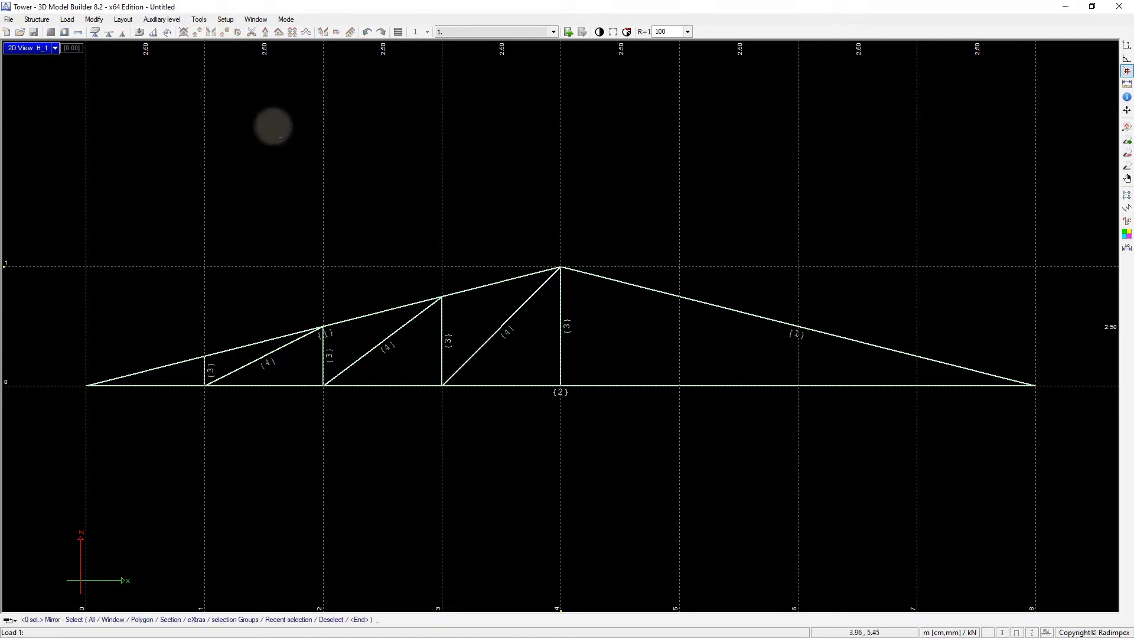
pyautogui.click(496, 331)
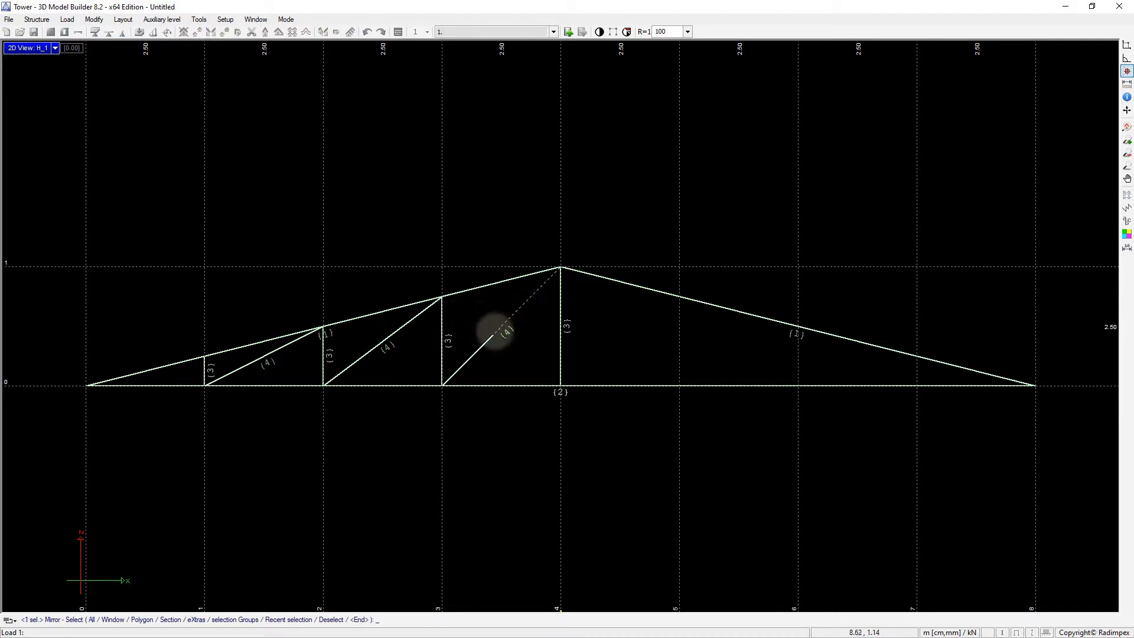
pyautogui.click(441, 332)
pyautogui.click(384, 338)
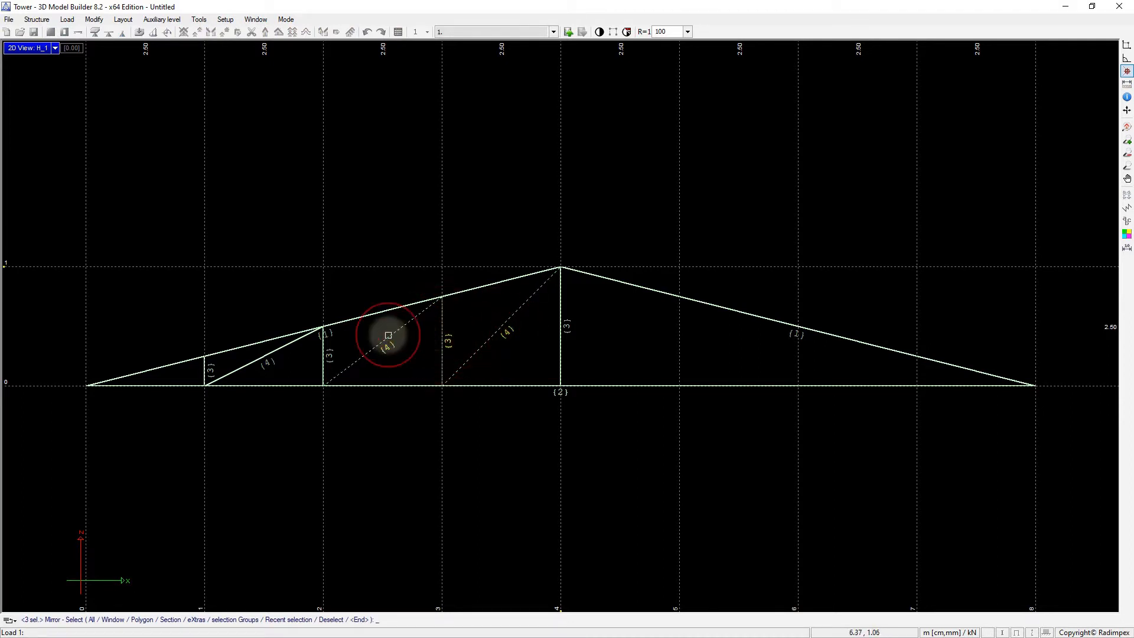
pyautogui.click(325, 352)
pyautogui.click(266, 355)
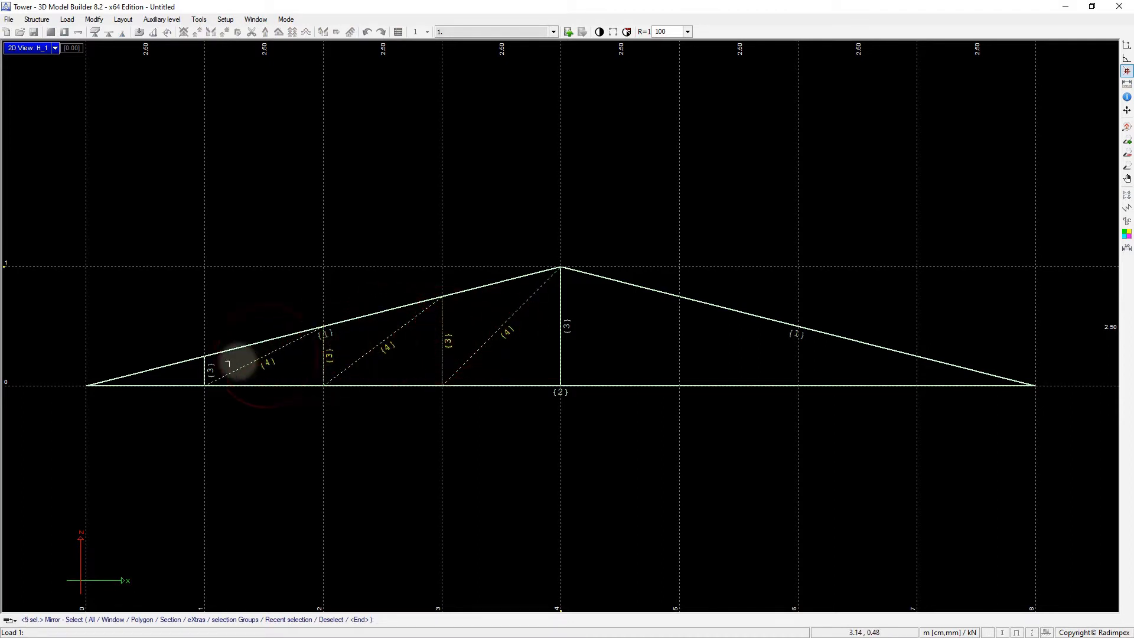
pyautogui.click(203, 372)
pyautogui.press('Return')
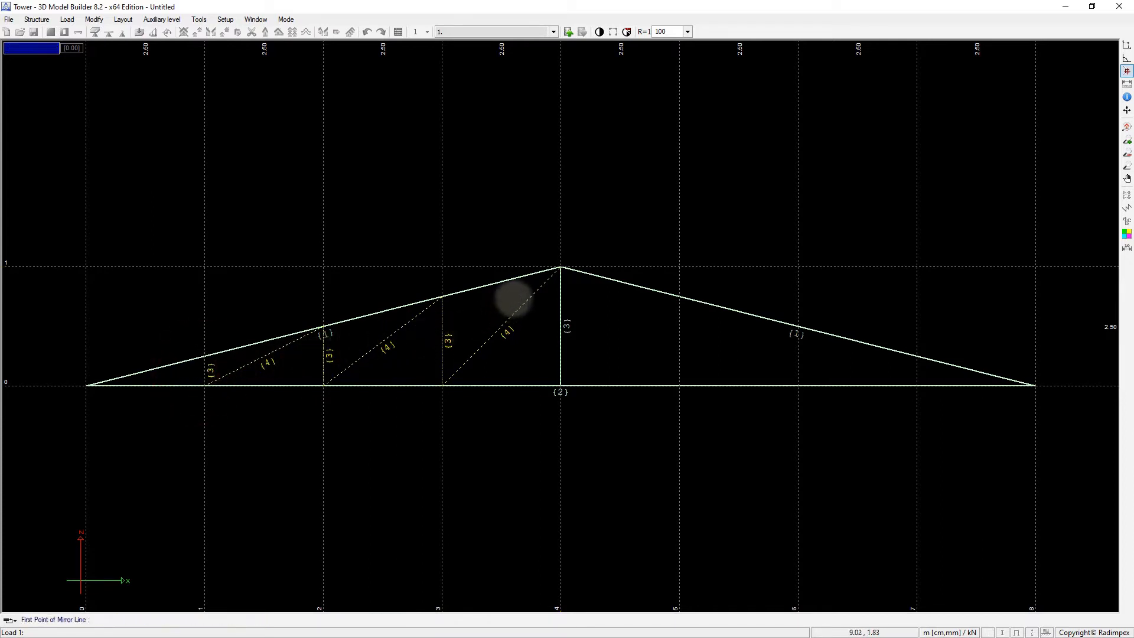
pyautogui.click(561, 267)
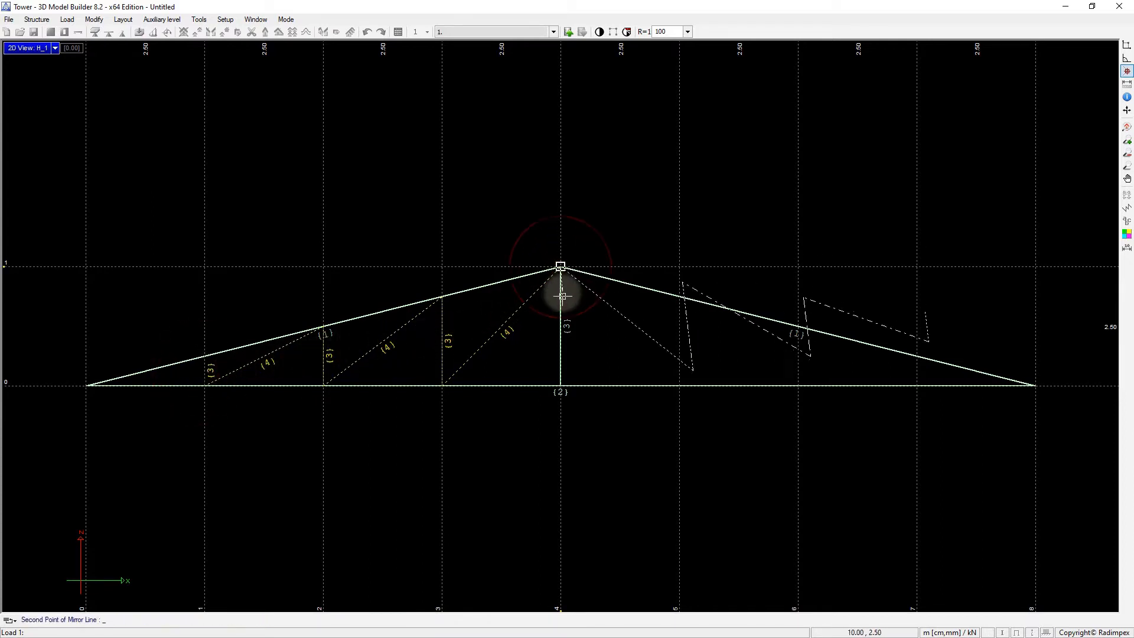
pyautogui.click(560, 387)
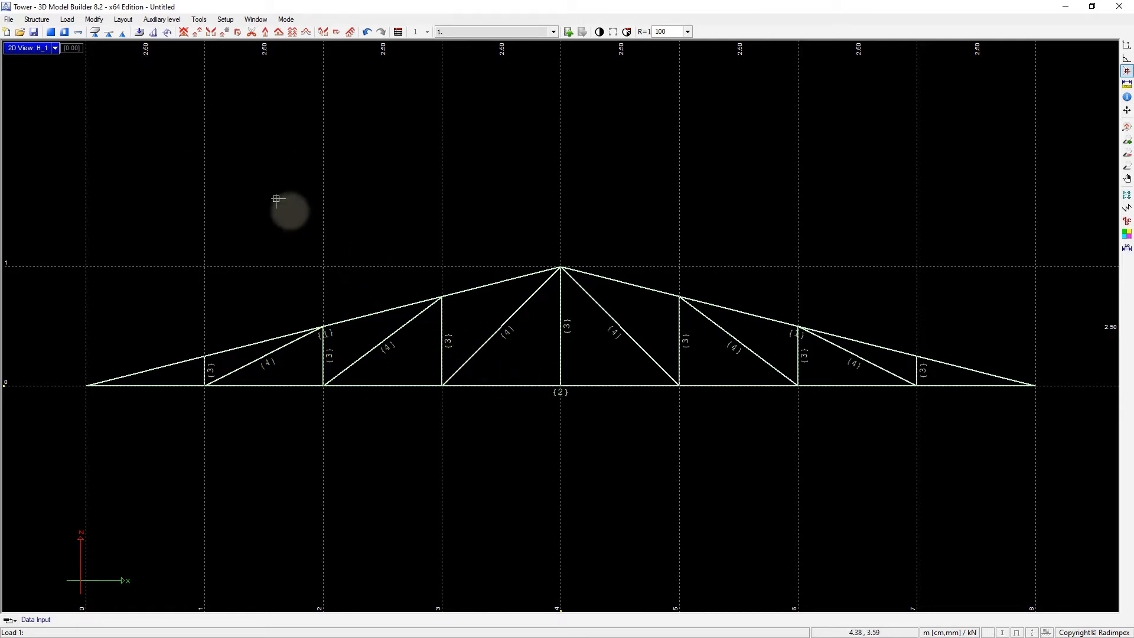
# Step: Place a set 1 point support restrained in R1, R2 and R3 at the truss end node on axis 0
pyautogui.click(122, 33)
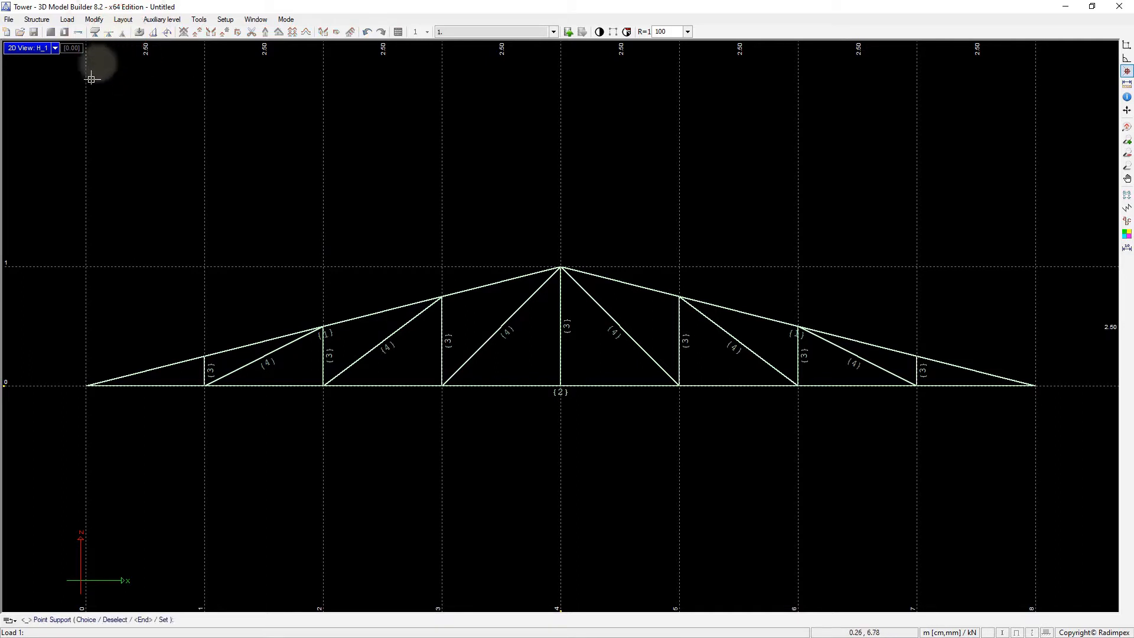
pyautogui.click(86, 385)
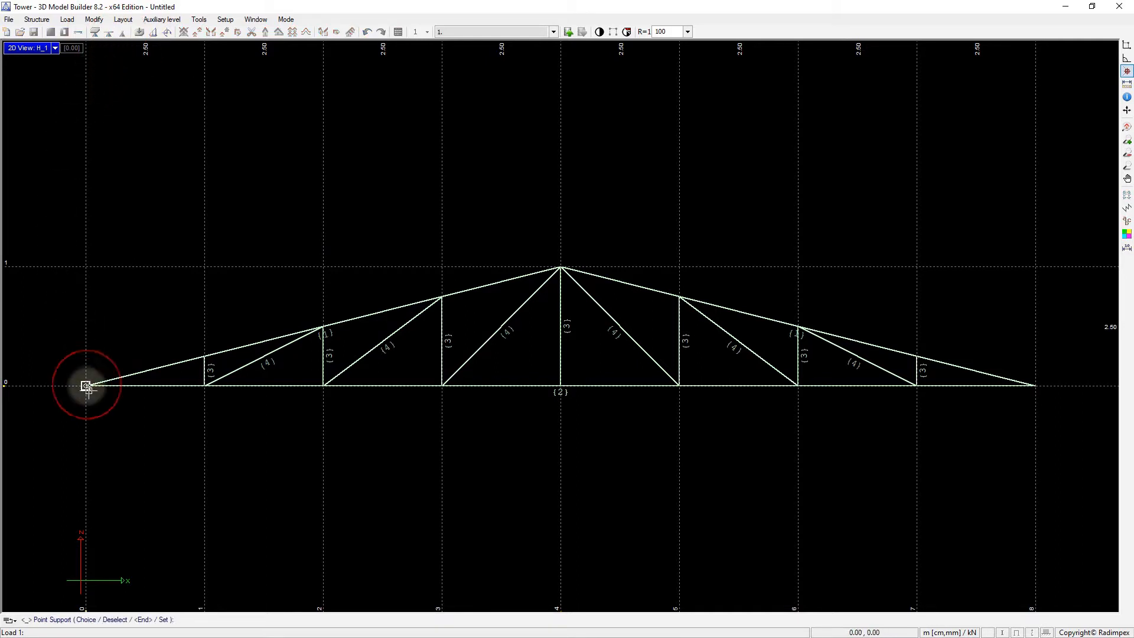
pyautogui.rightClick(101, 403)
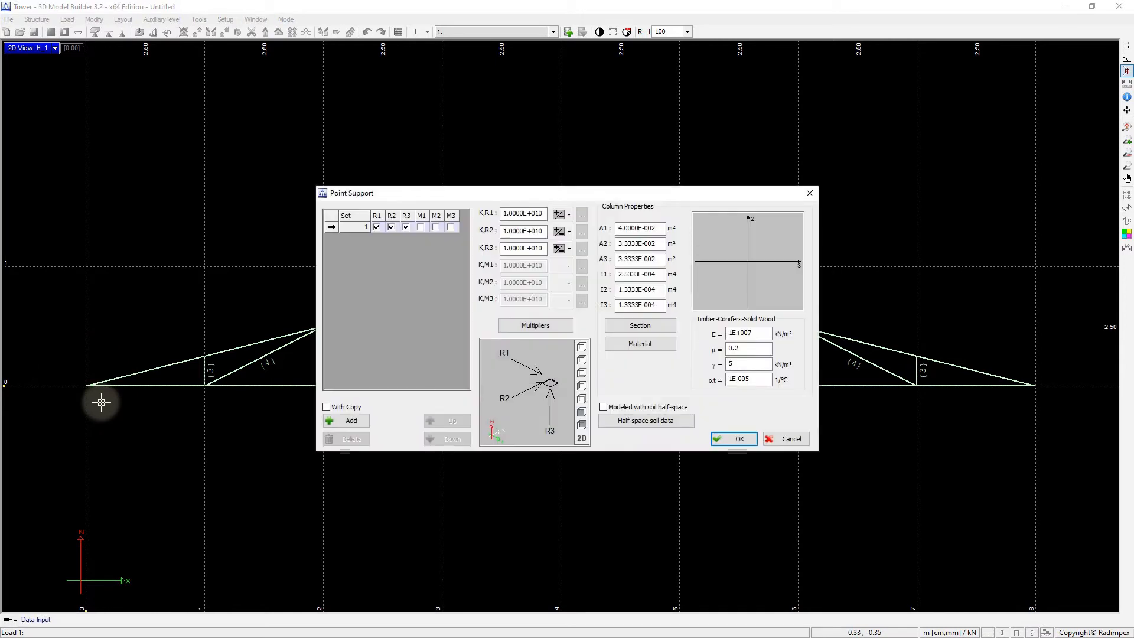
pyautogui.click(717, 440)
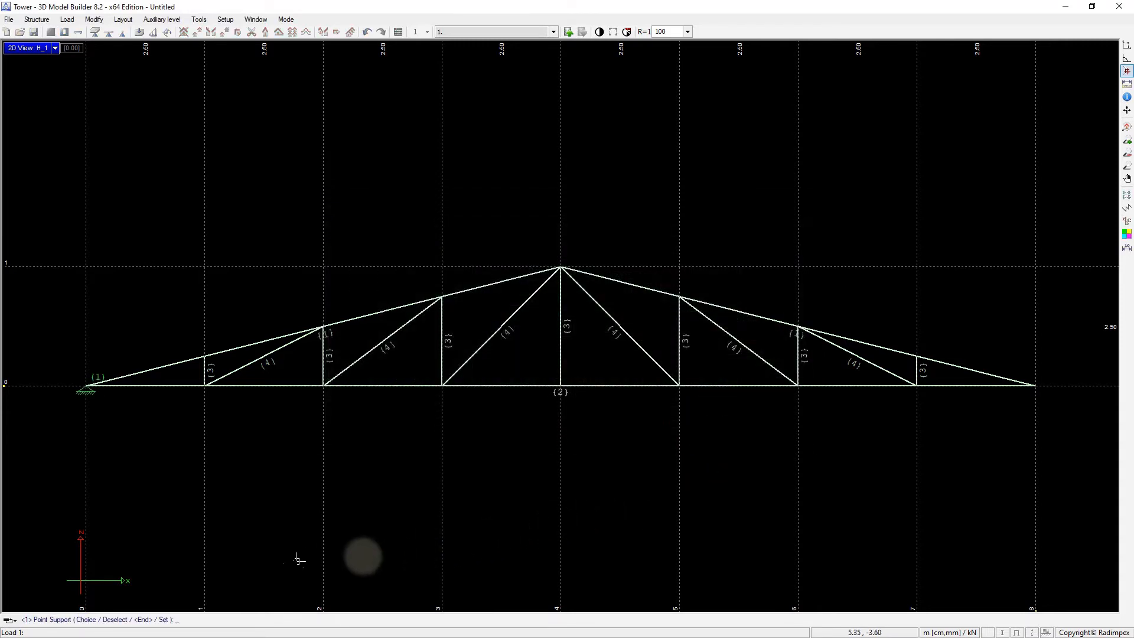
# Step: Add a second point support set restrained only in R3 and place it at the truss end node on axis 8
pyautogui.click(164, 619)
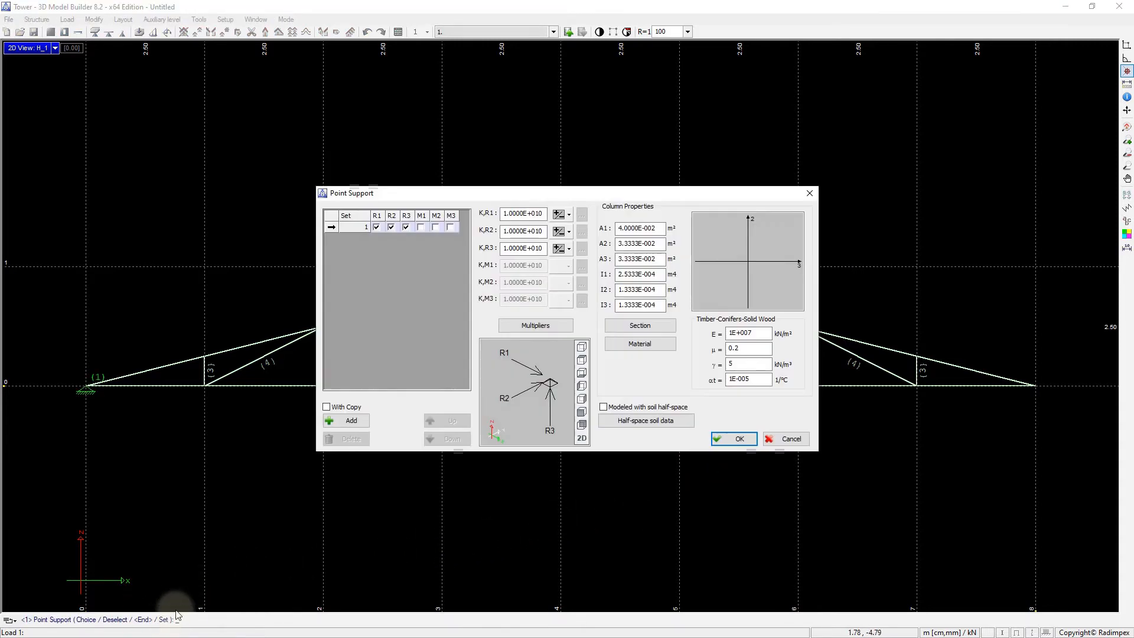
pyautogui.click(351, 420)
pyautogui.click(376, 238)
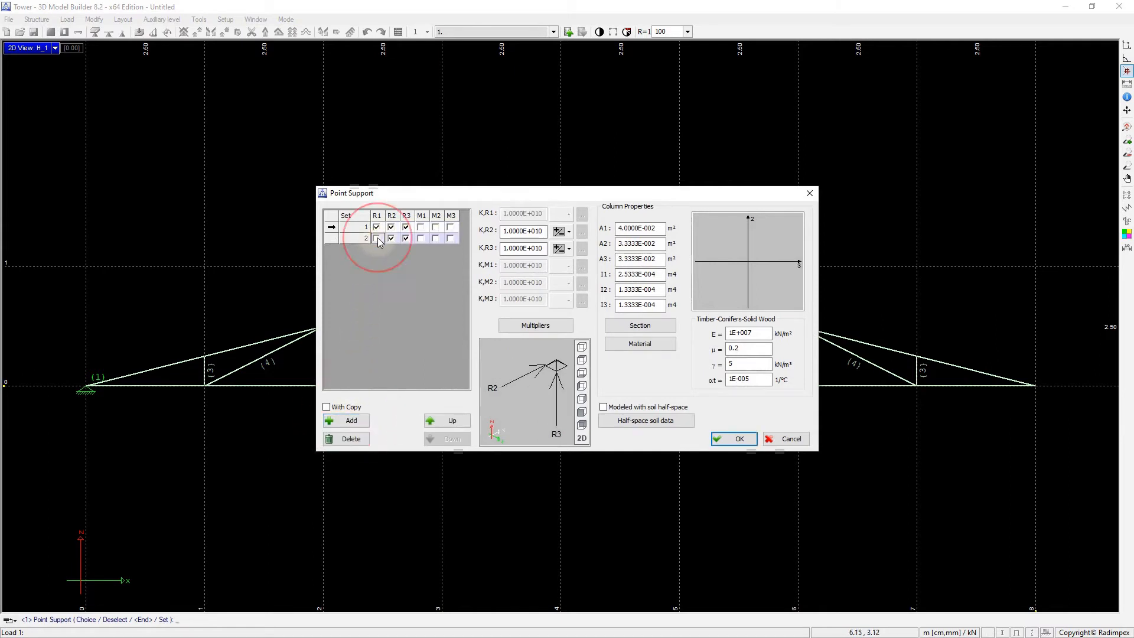
pyautogui.click(391, 239)
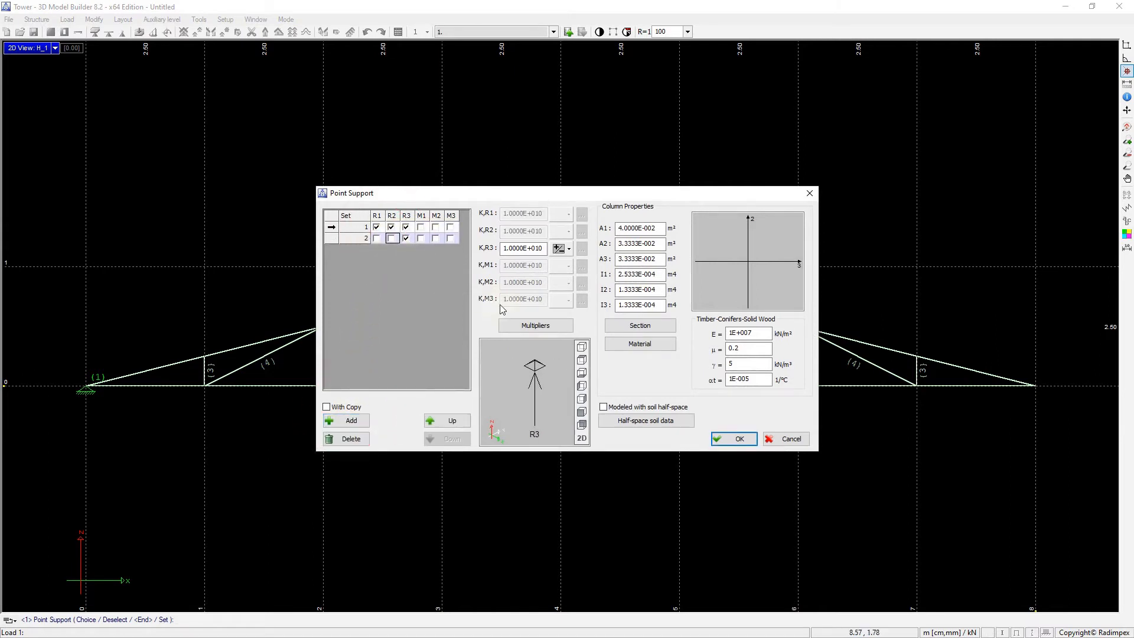
pyautogui.click(726, 443)
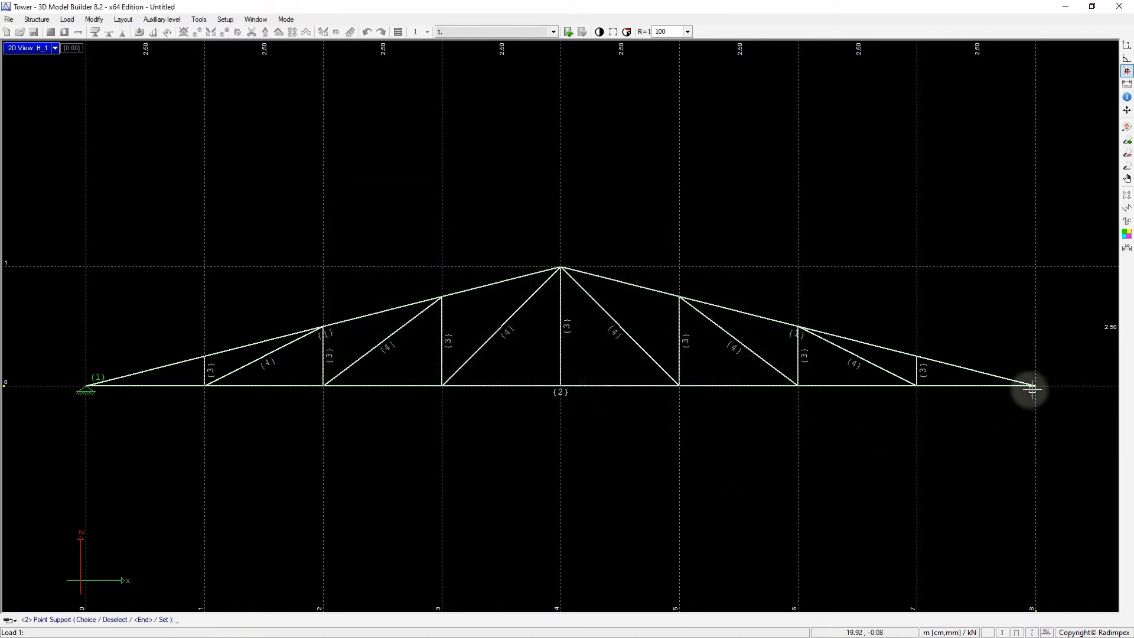
pyautogui.click(1035, 387)
pyautogui.click(1035, 386)
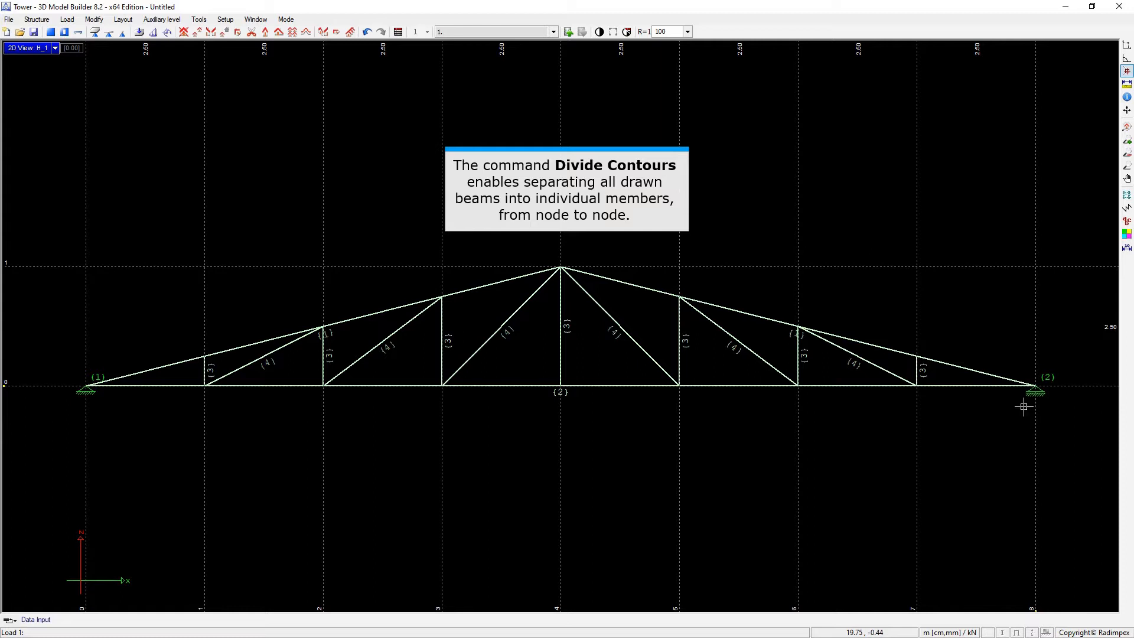
pyautogui.click(1024, 406)
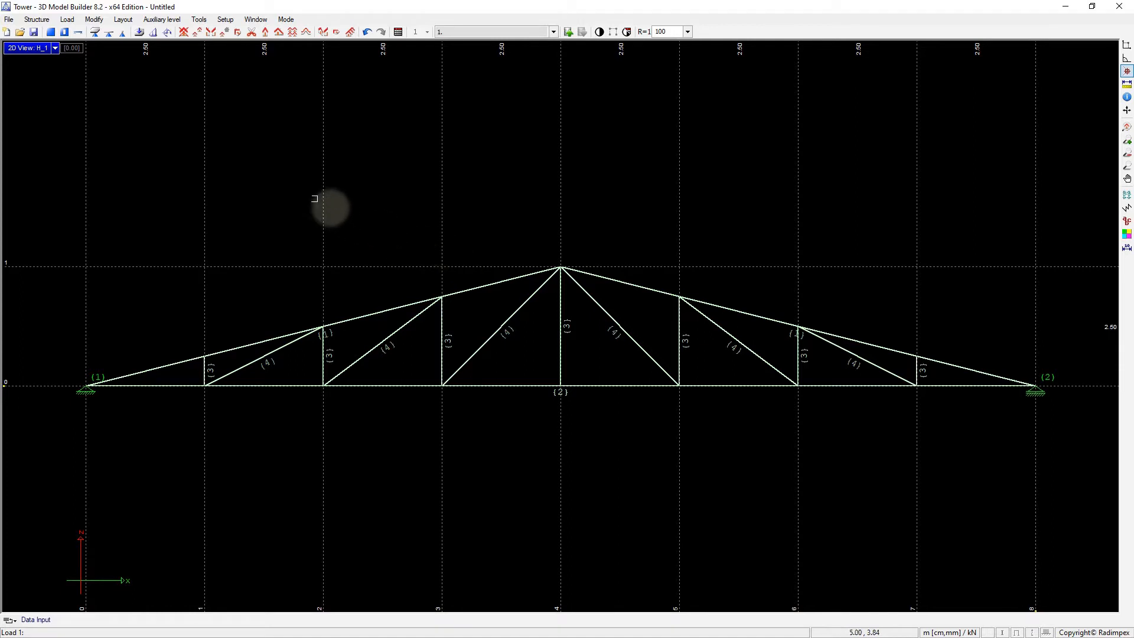
# Step: Divide the contours of the whole truss at its nodes so each beam becomes separate node-to-node members
pyautogui.click(101, 21)
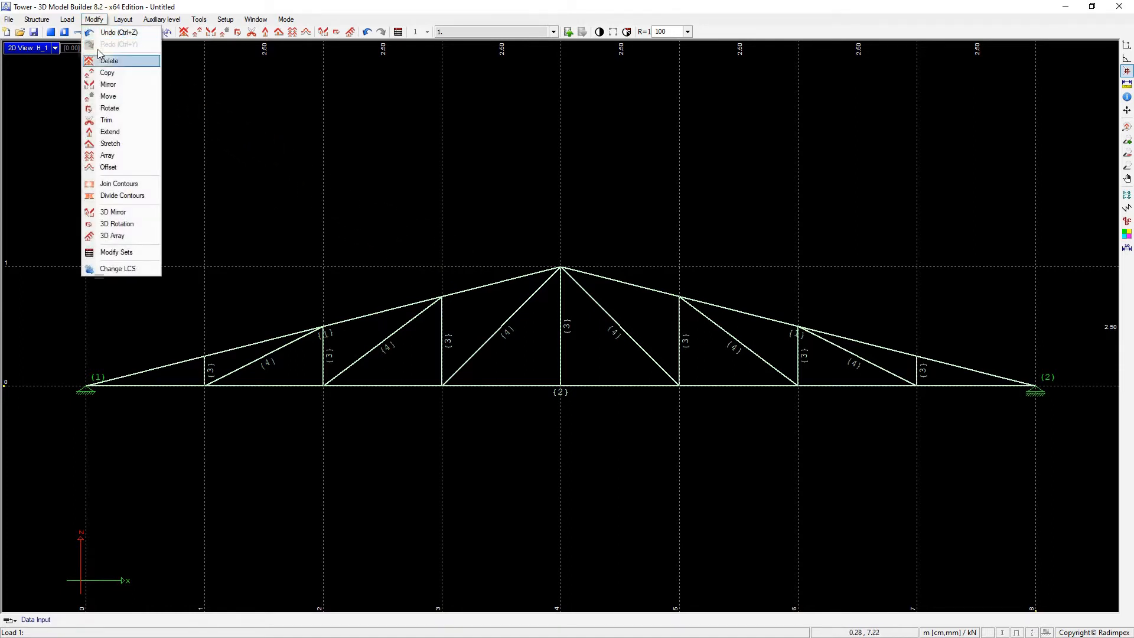
pyautogui.click(139, 196)
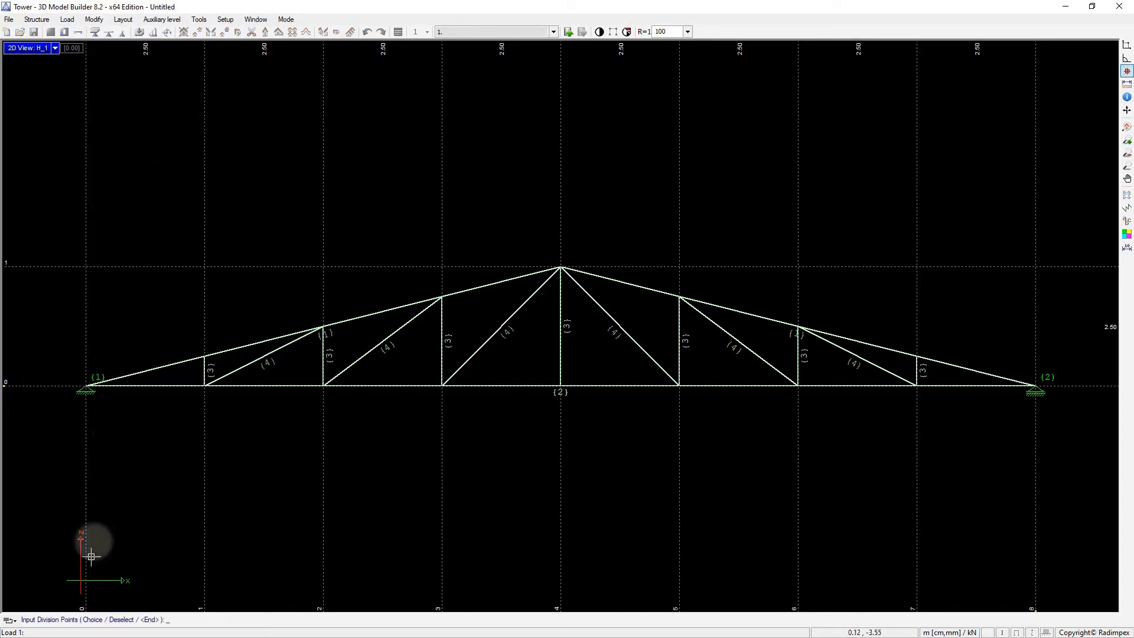
pyautogui.click(90, 620)
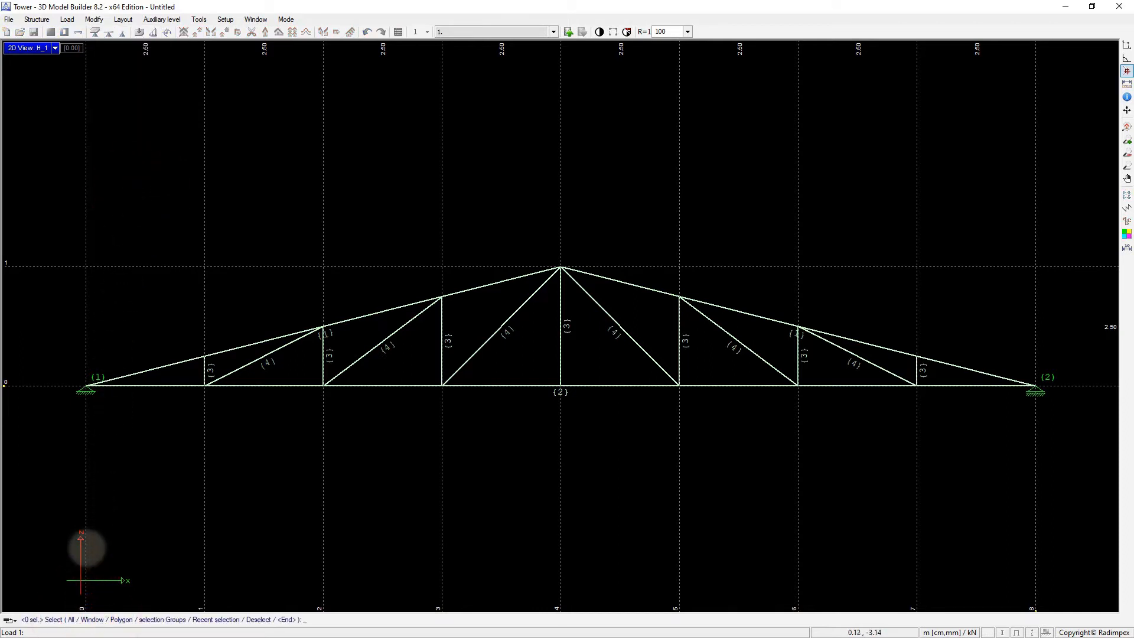
pyautogui.click(70, 248)
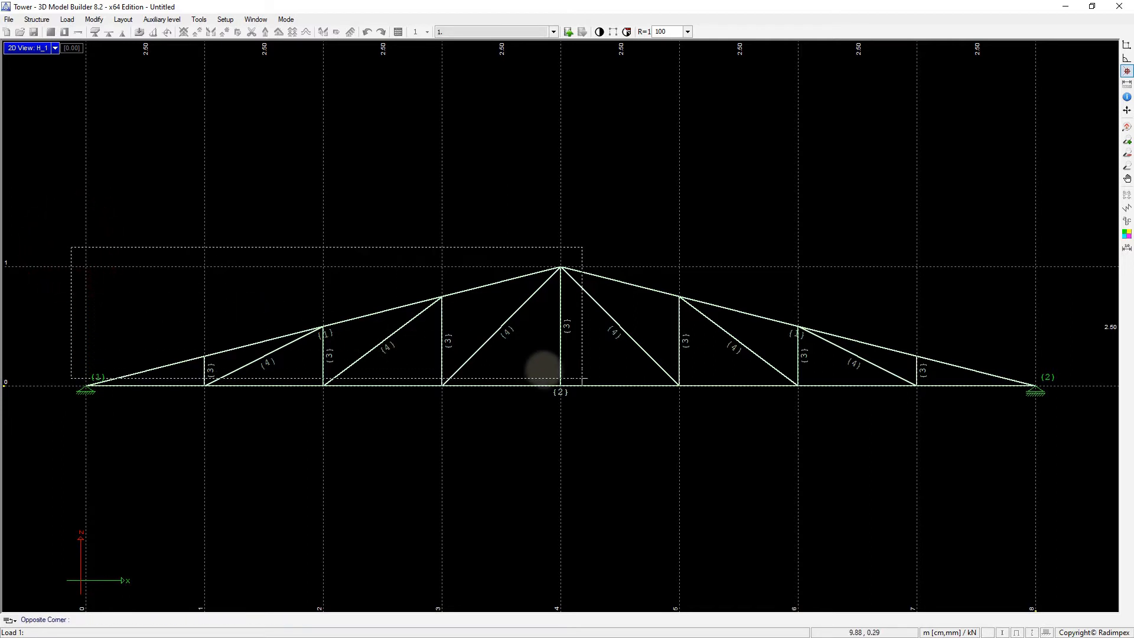
pyautogui.click(1059, 438)
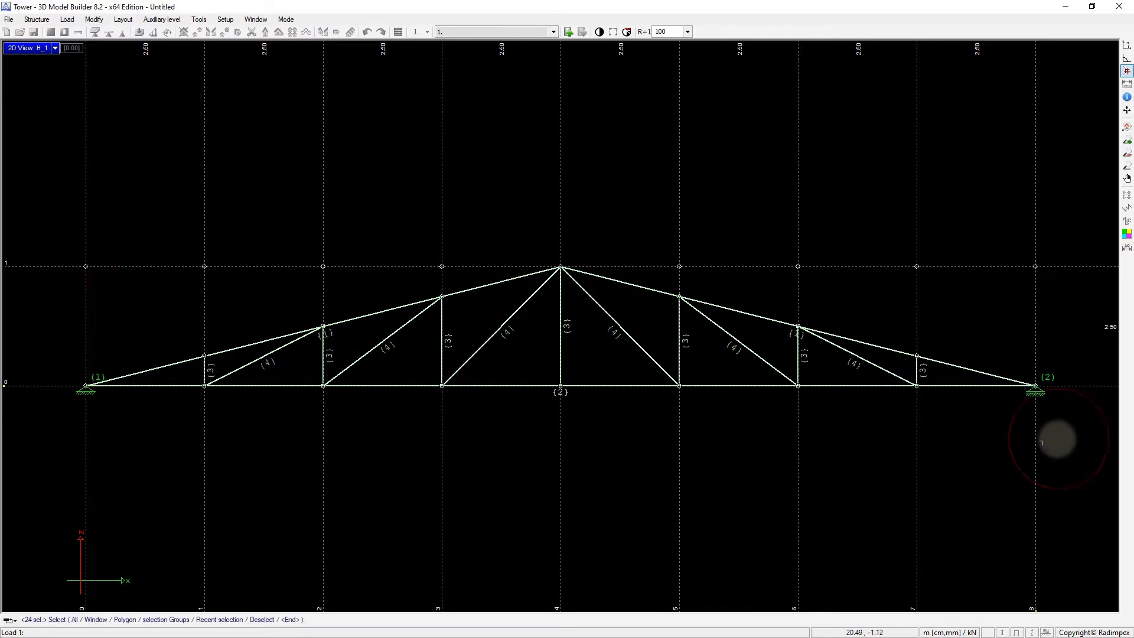
pyautogui.rightClick(1040, 441)
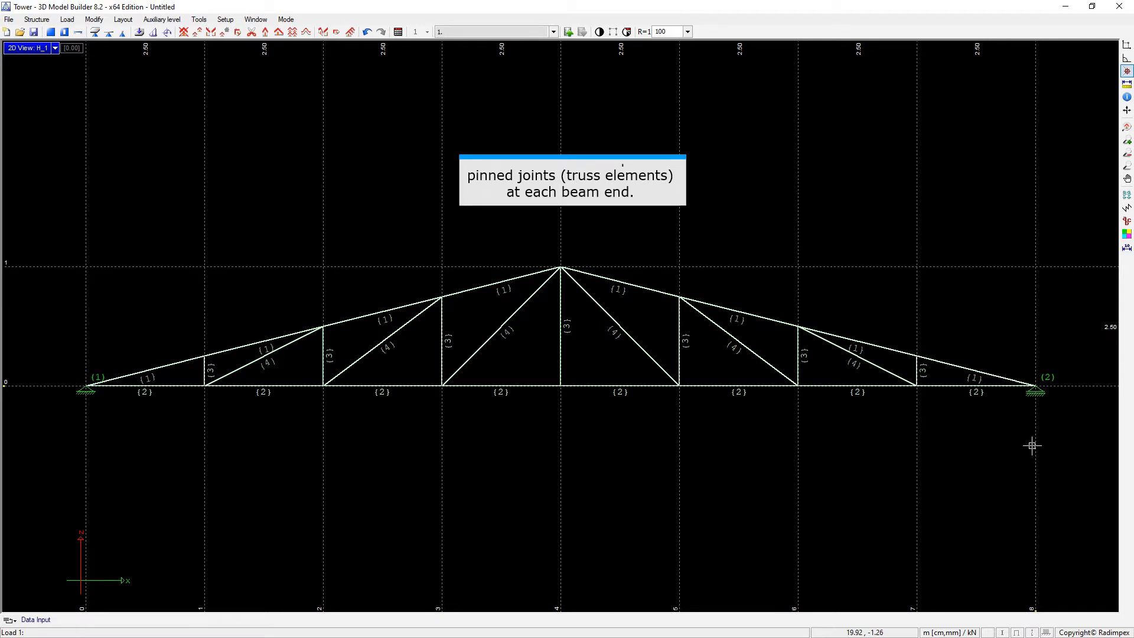
pyautogui.click(1030, 446)
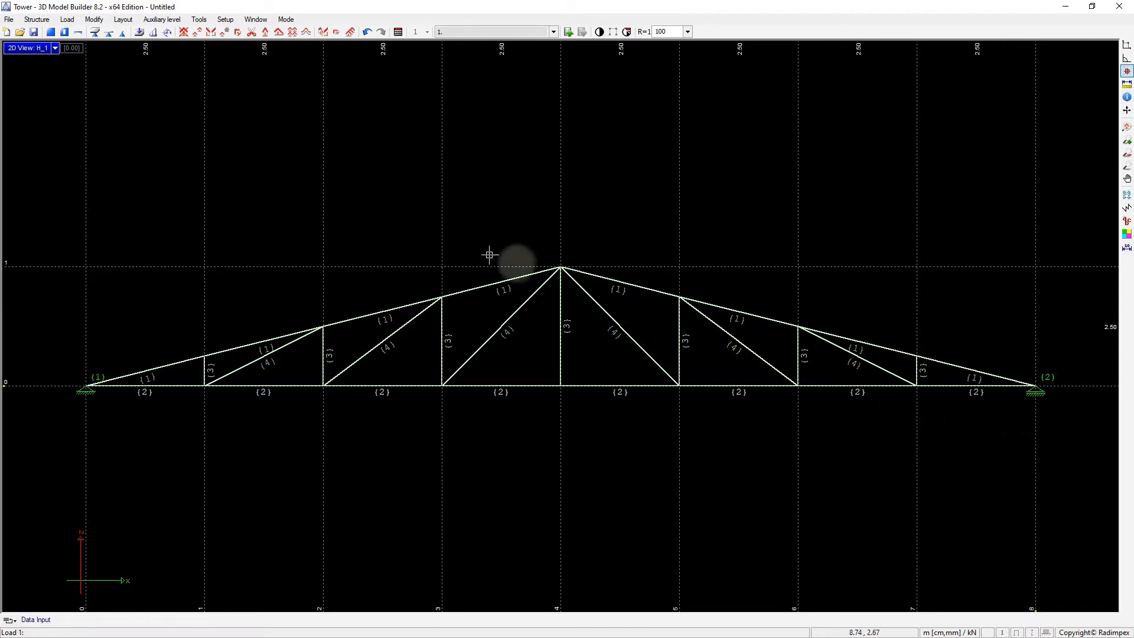
# Step: Apply M3 moment releases to the member ends across the whole truss, for both static and seismic analysis
pyautogui.click(37, 20)
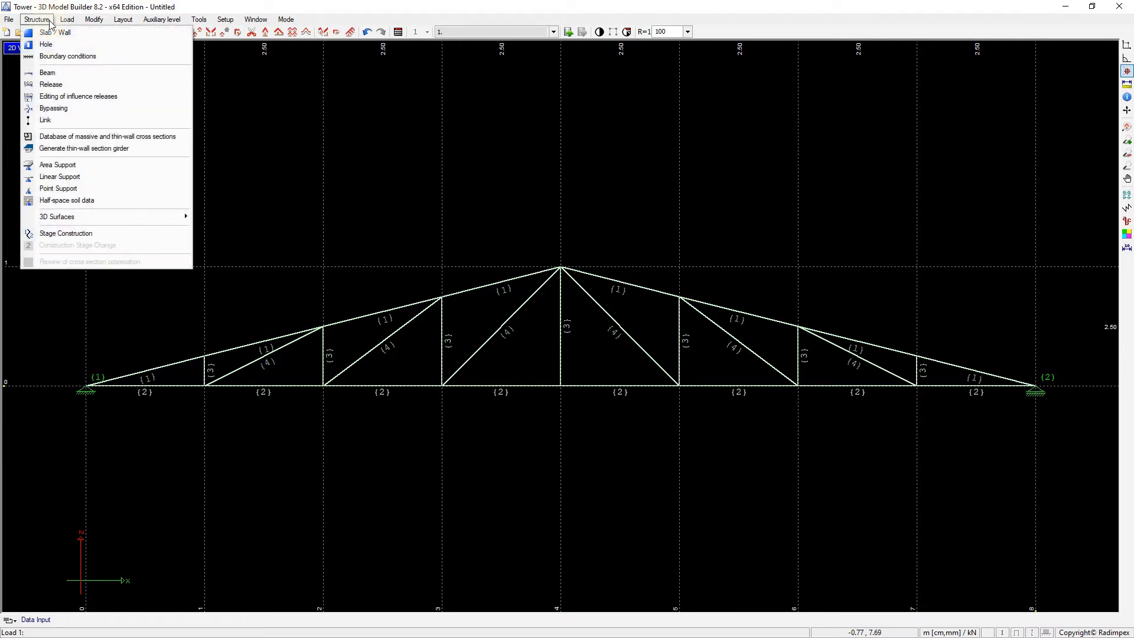
pyautogui.click(65, 84)
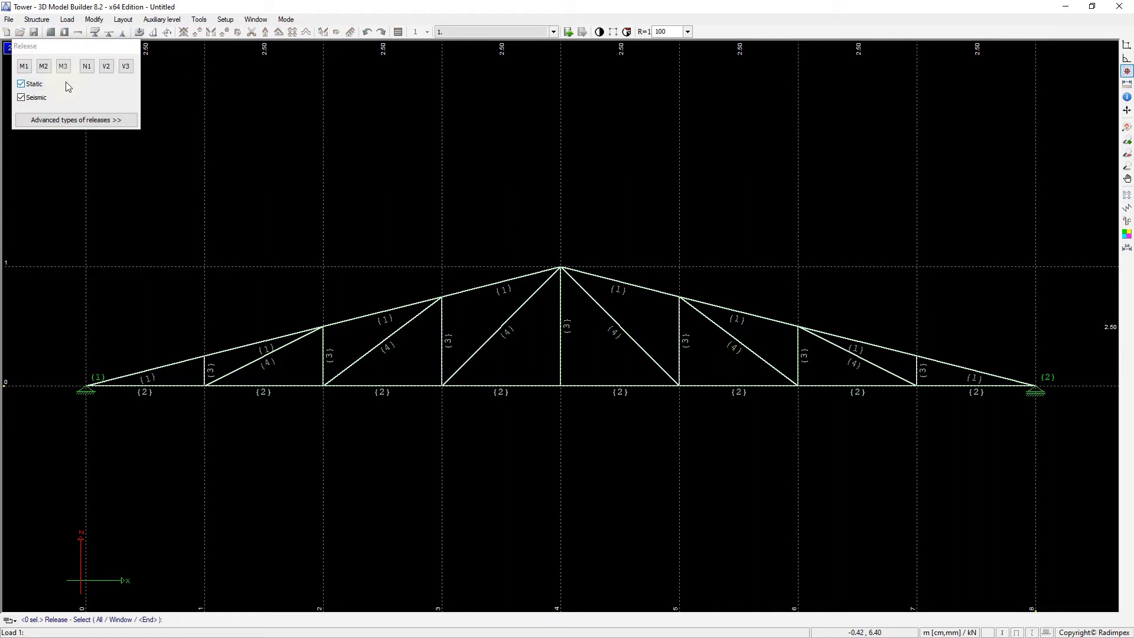
pyautogui.click(24, 65)
pyautogui.click(63, 65)
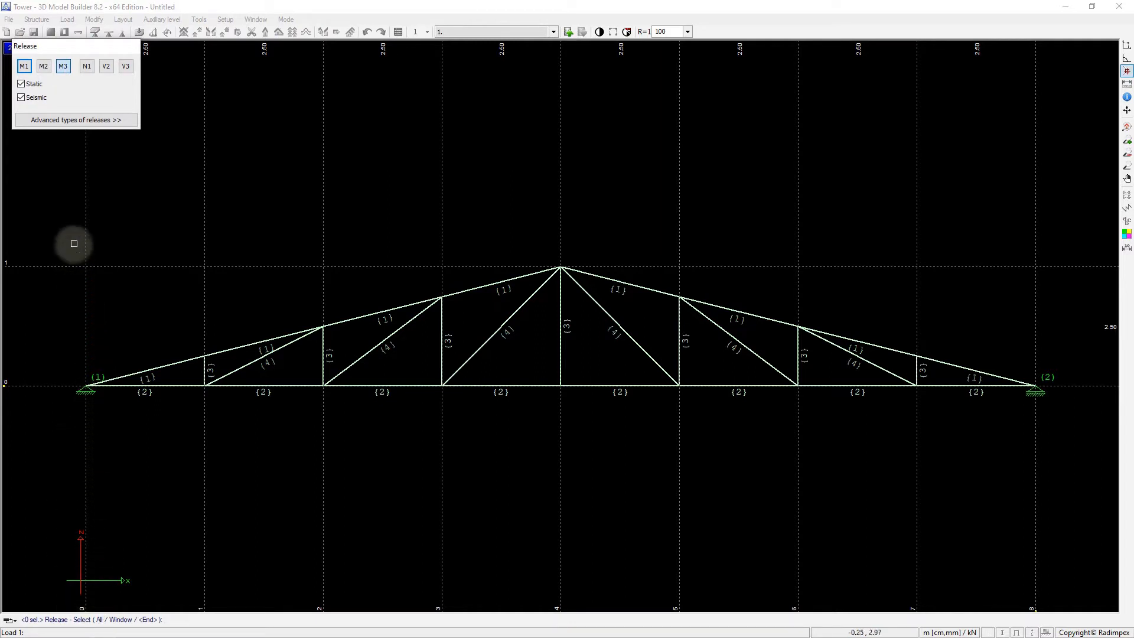
pyautogui.click(70, 203)
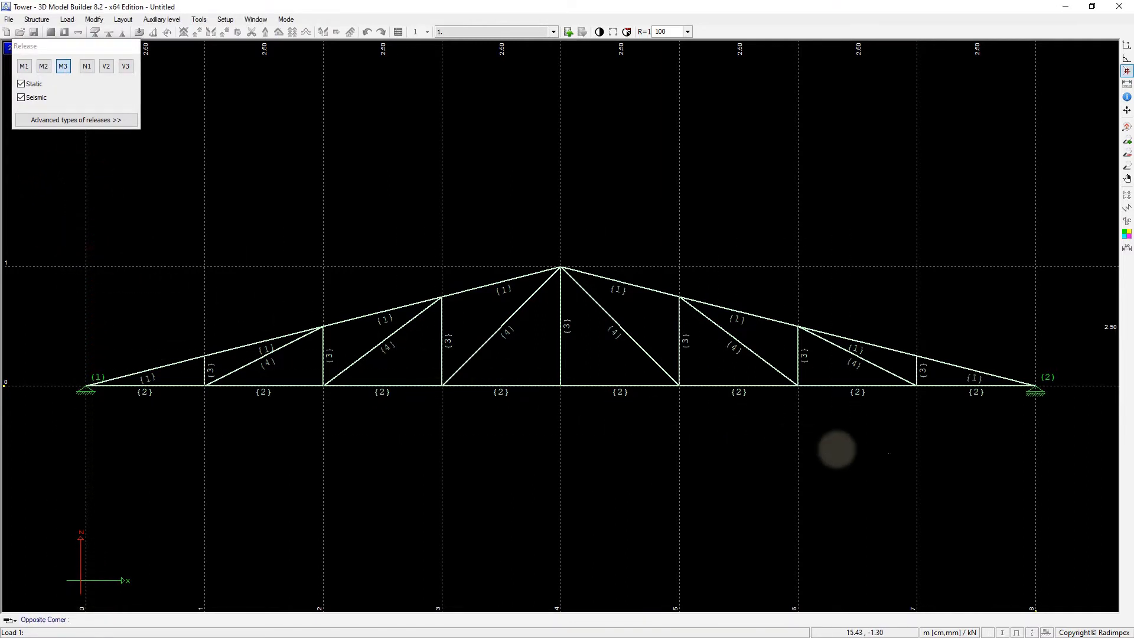
pyautogui.click(1061, 458)
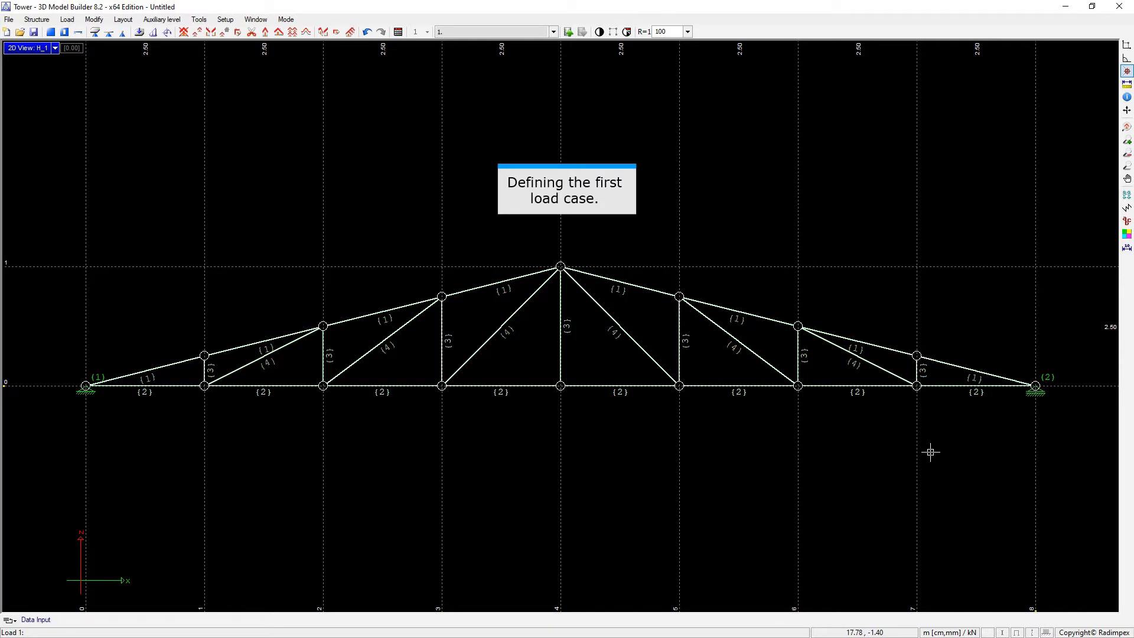
pyautogui.click(931, 453)
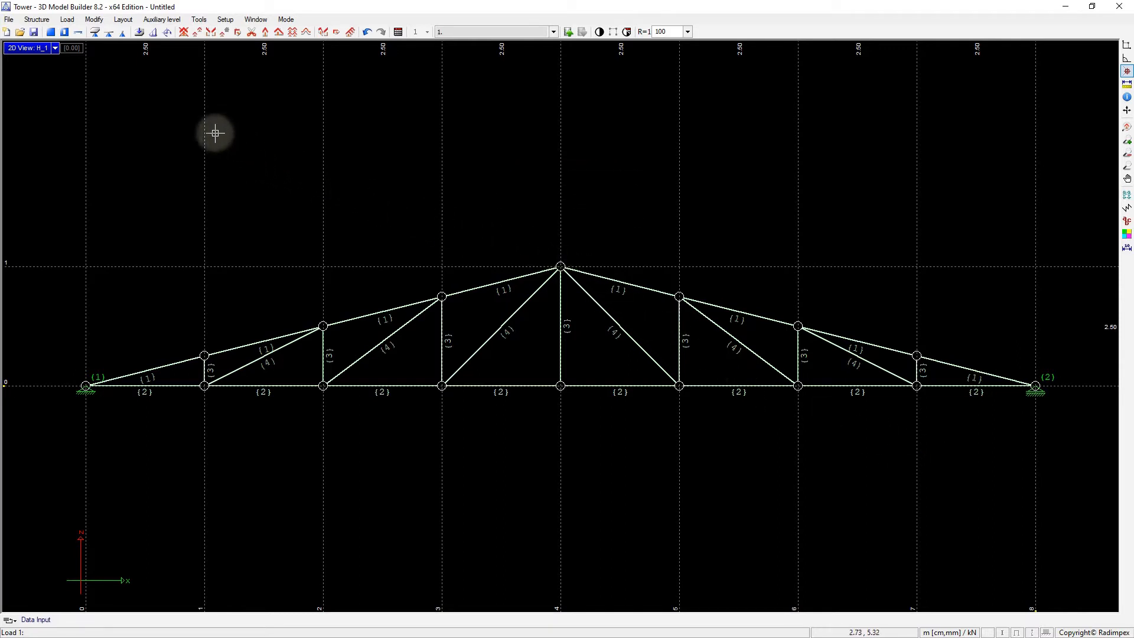
# Step: Name load case 1 "Dead weight" and include the structure's self-weight (g) in it
pyautogui.click(73, 21)
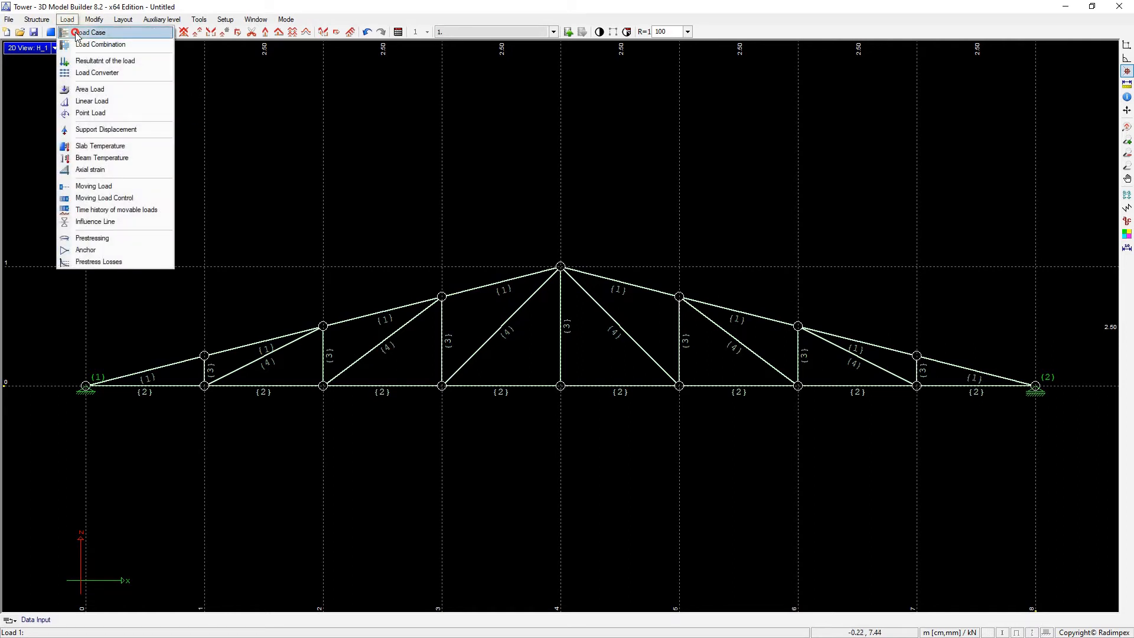
pyautogui.click(89, 33)
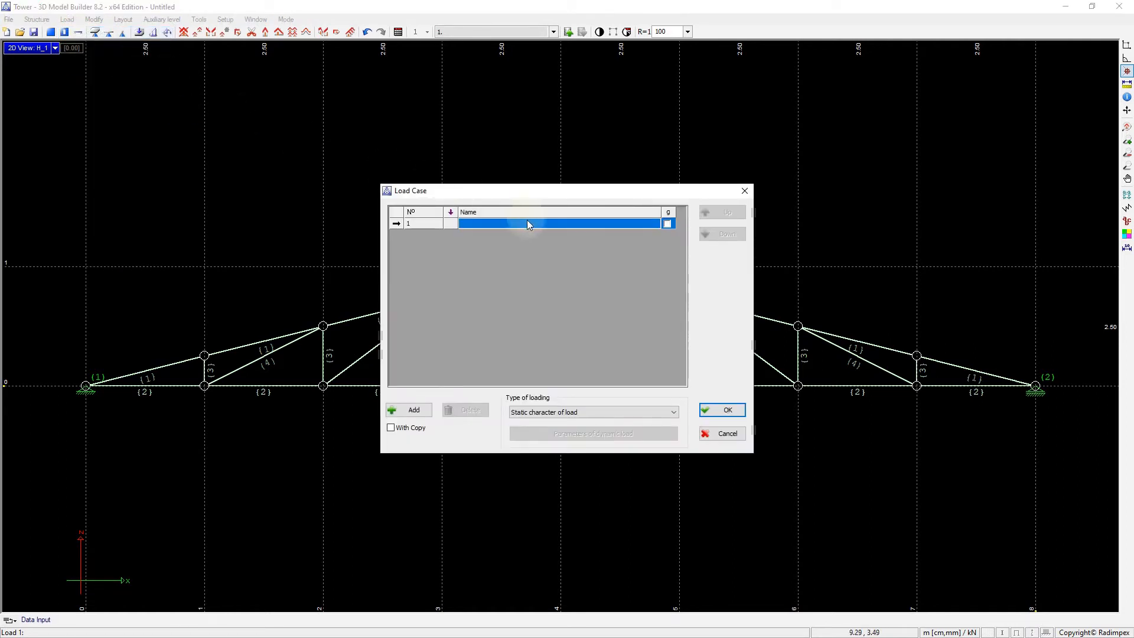
pyautogui.click(615, 225)
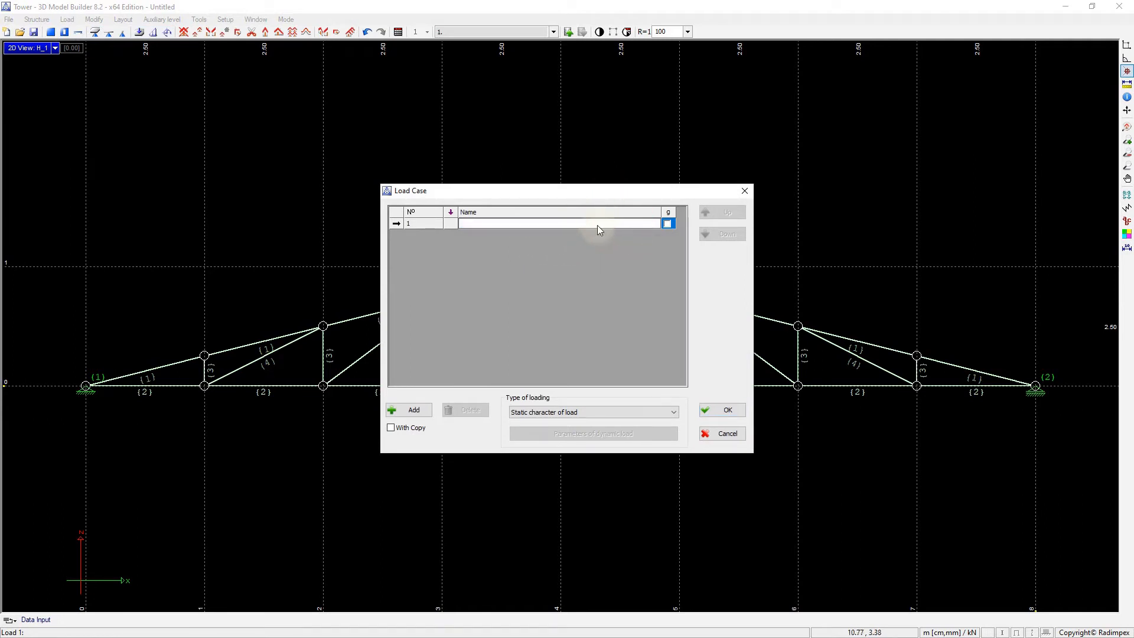
pyautogui.write('Dead')
pyautogui.write('weight')
pyautogui.click(667, 224)
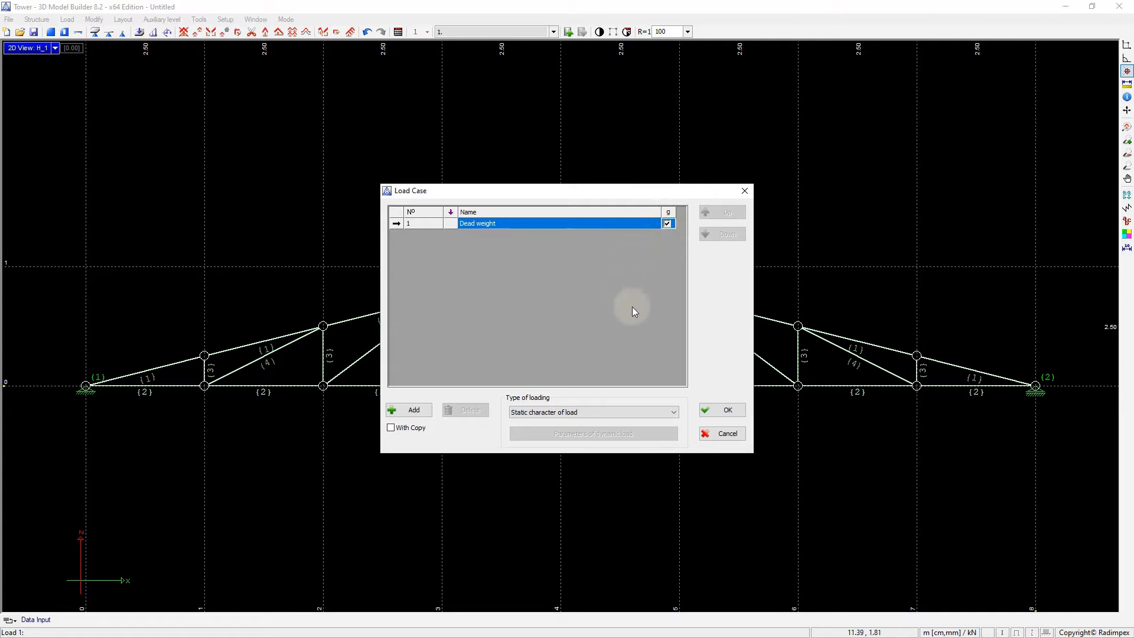
pyautogui.click(719, 412)
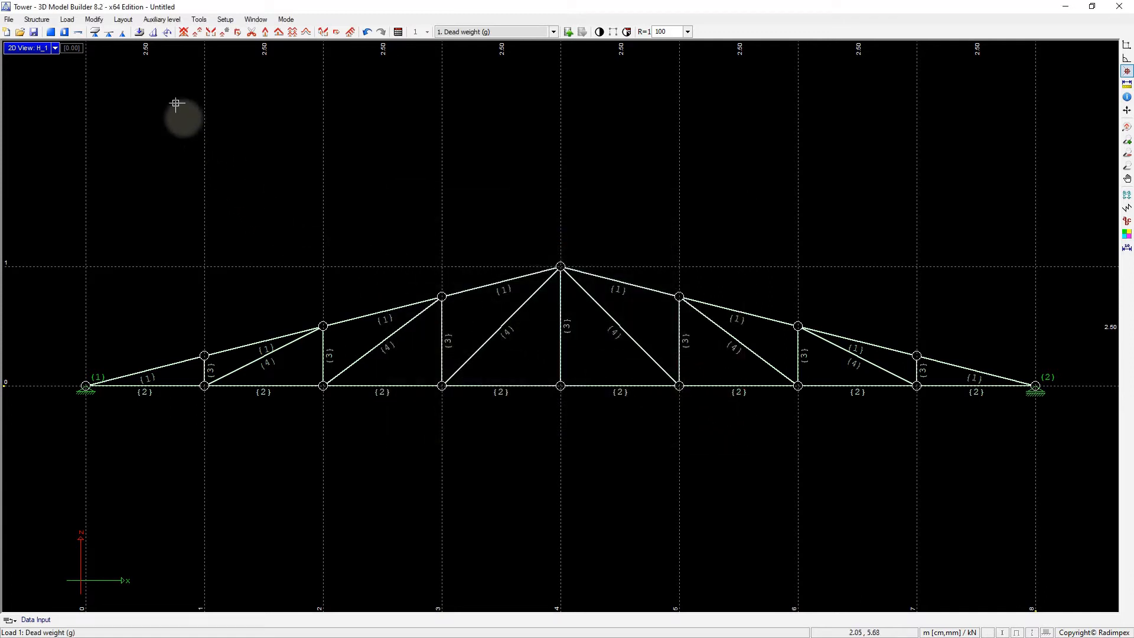
# Step: Add point forces of -2.34 kN at the two truss end nodes on axes 0 and 8 in the dead weight case
pyautogui.click(168, 33)
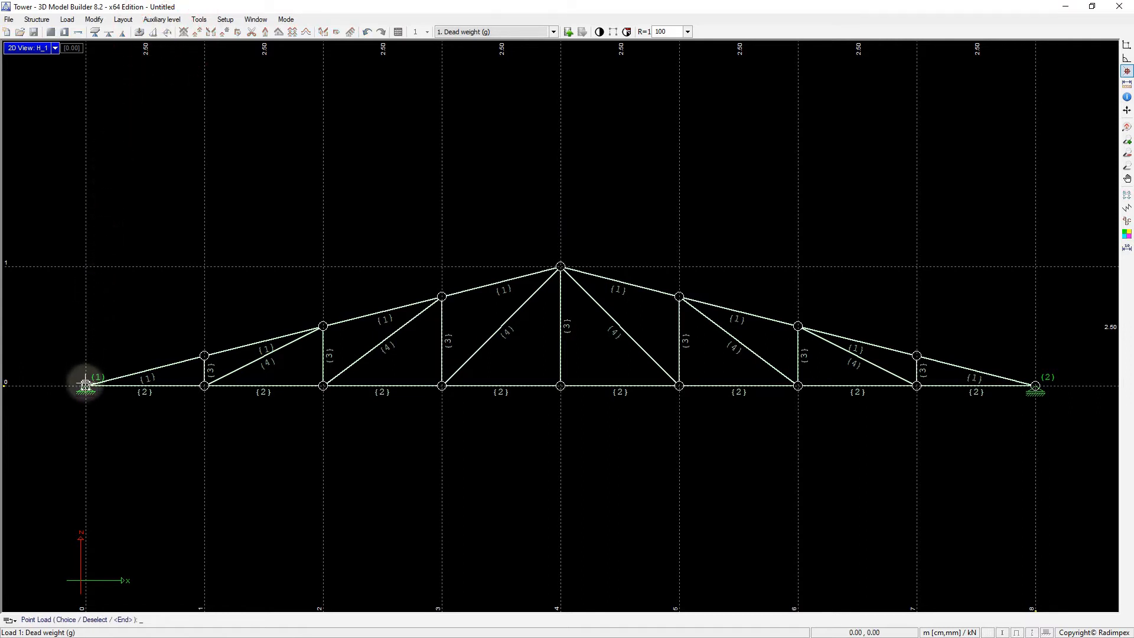
pyautogui.click(85, 385)
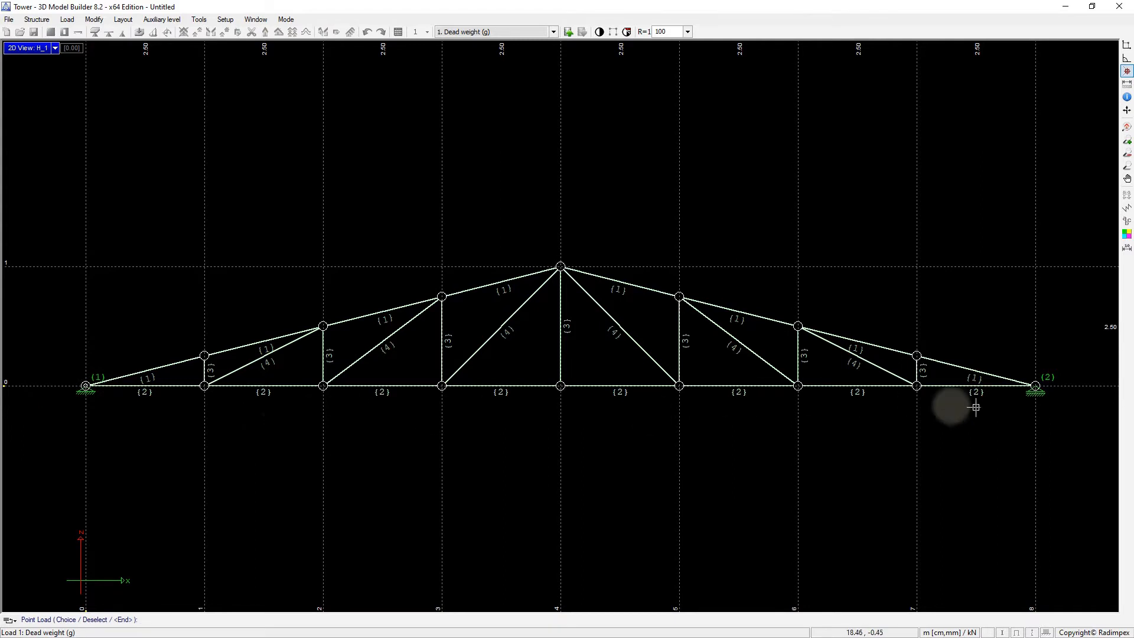
pyautogui.click(1035, 385)
pyautogui.rightClick(1036, 385)
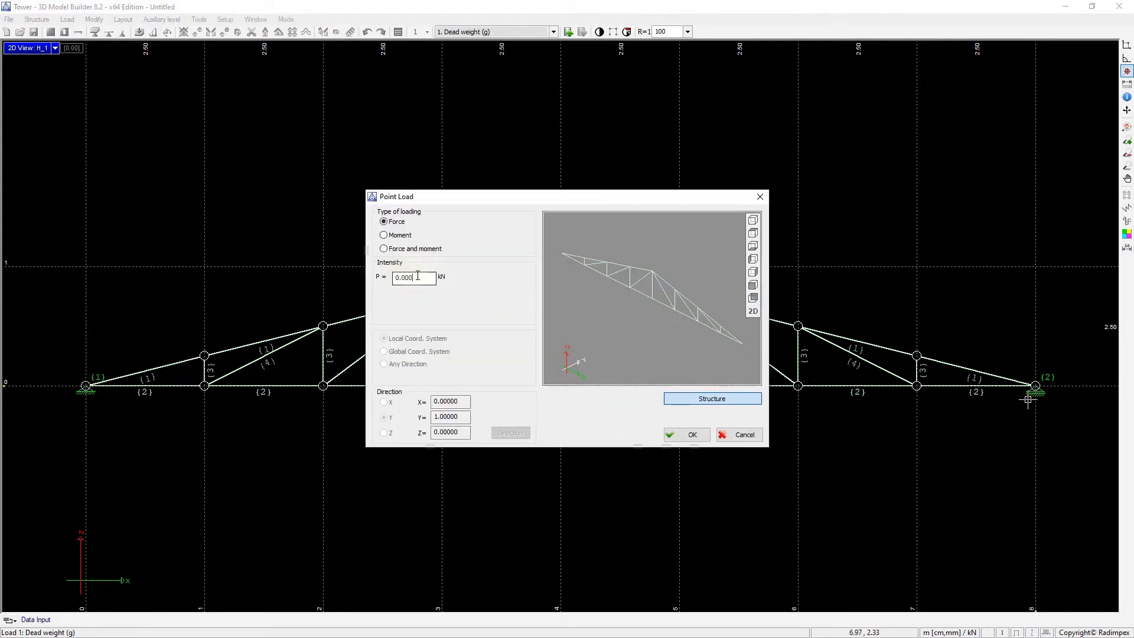
pyautogui.click(408, 277)
pyautogui.write('-2.340')
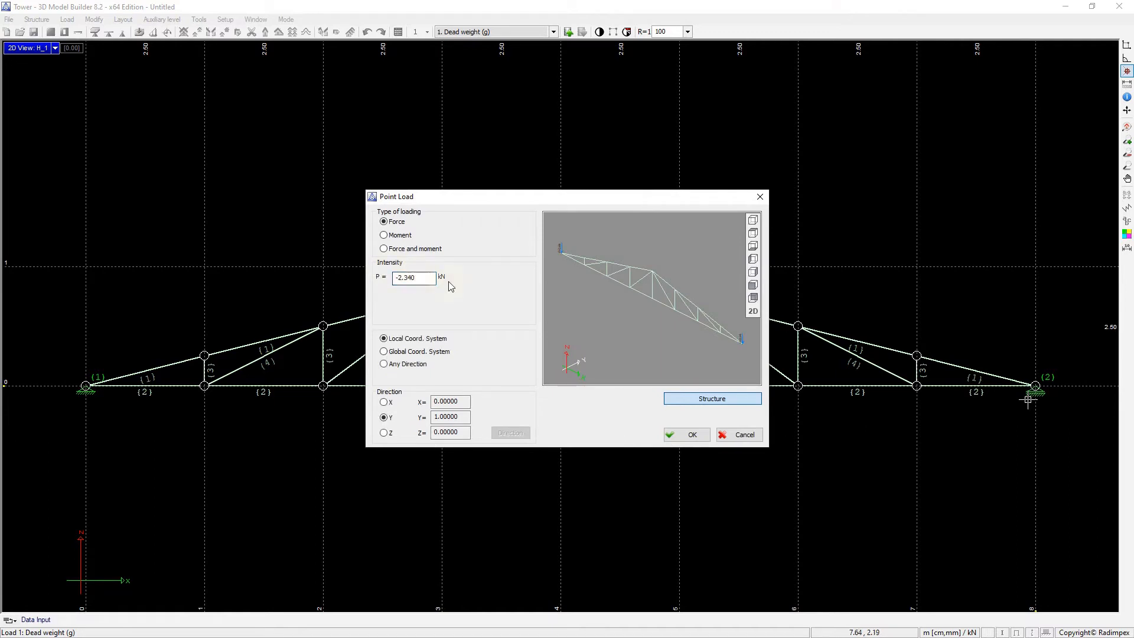
pyautogui.click(688, 437)
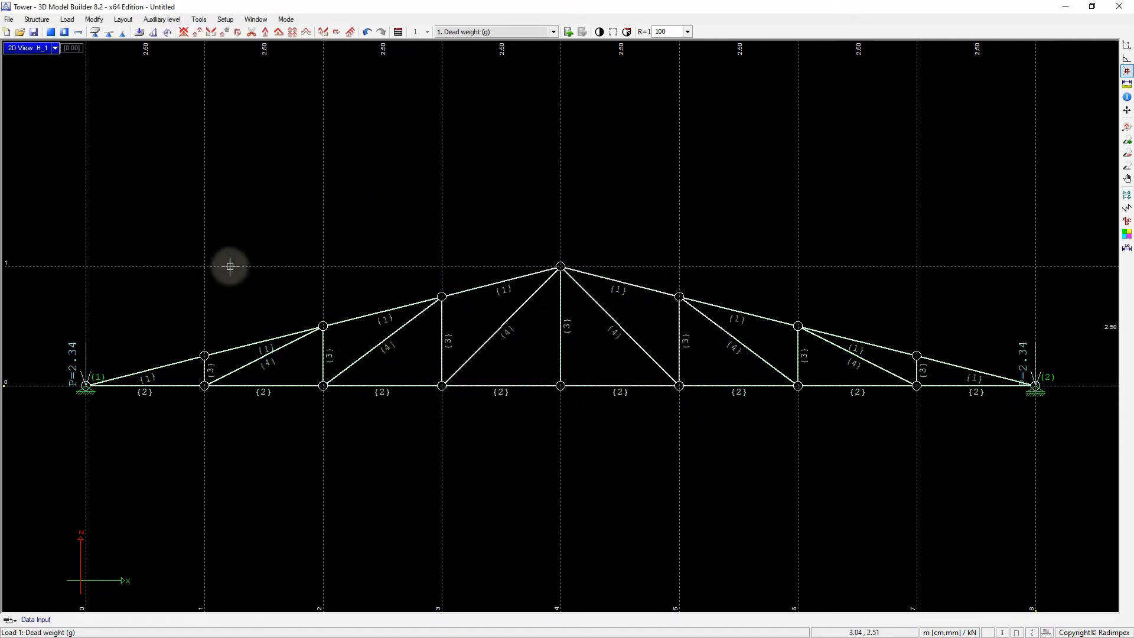
# Step: Add point forces of -4.68 kN at the seven upper chord nodes on axes 1 to 7 in the dead weight case
pyautogui.rightClick(200, 341)
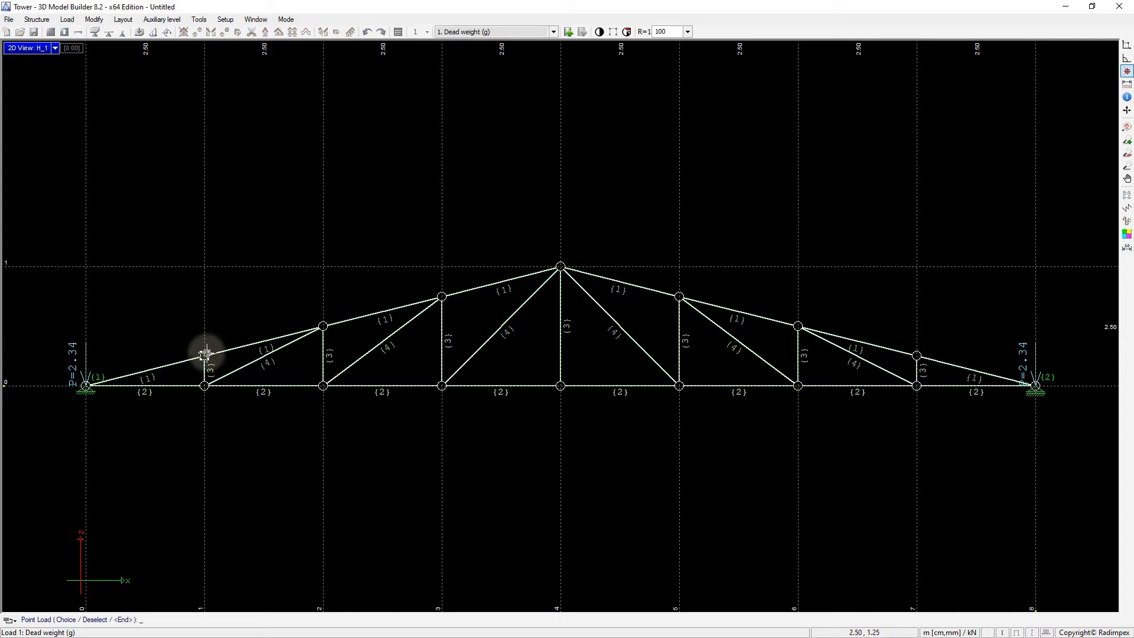
pyautogui.click(205, 355)
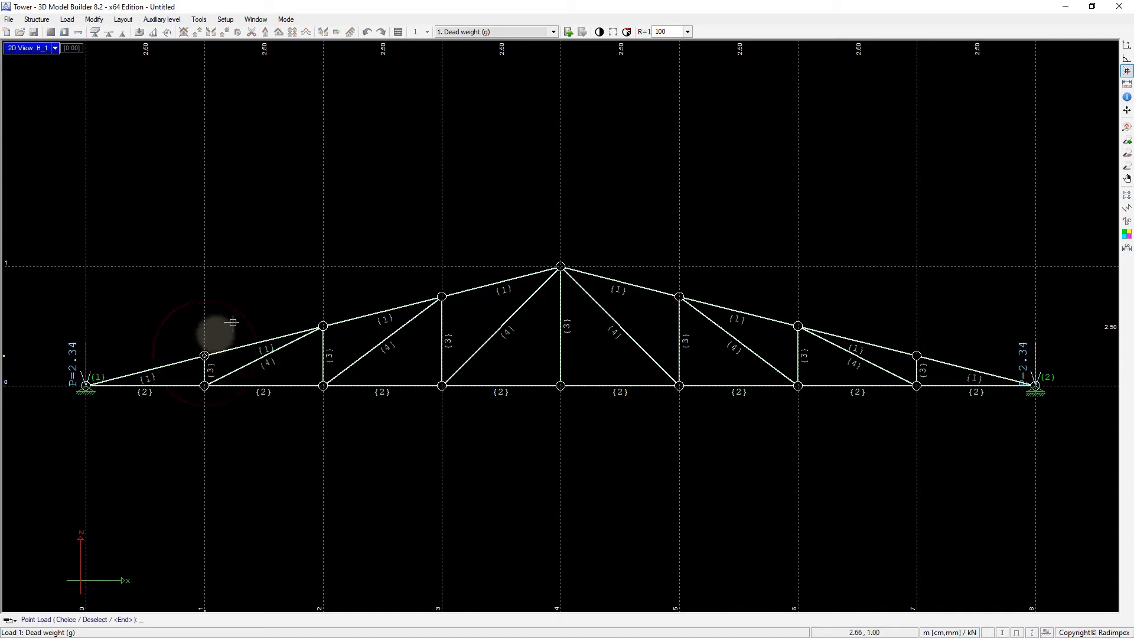
pyautogui.click(323, 326)
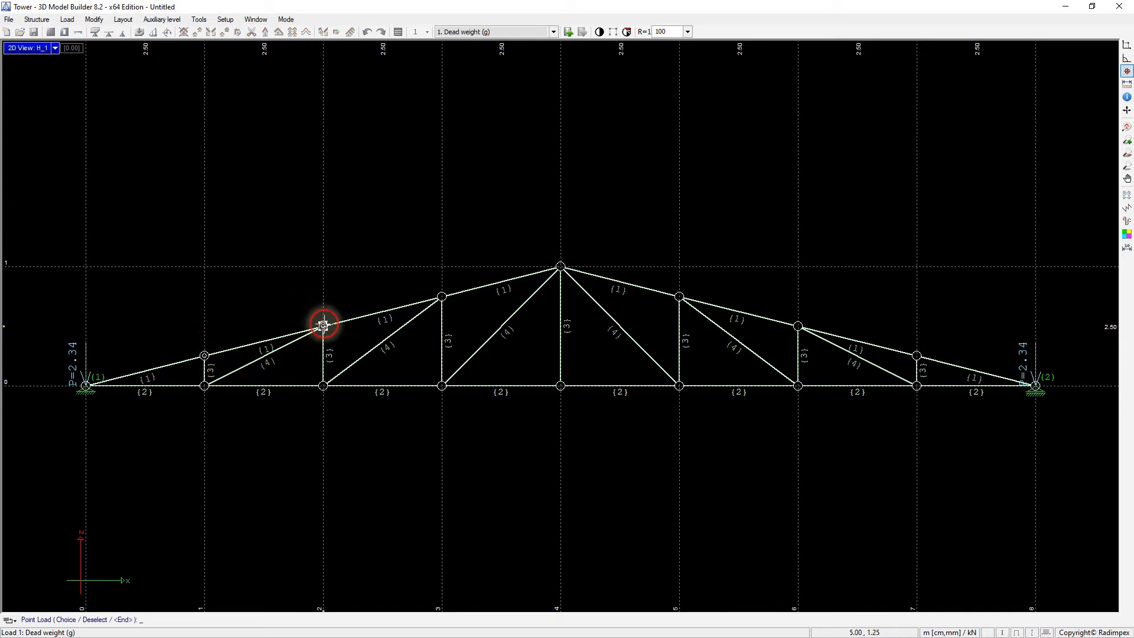
pyautogui.click(442, 296)
pyautogui.click(561, 267)
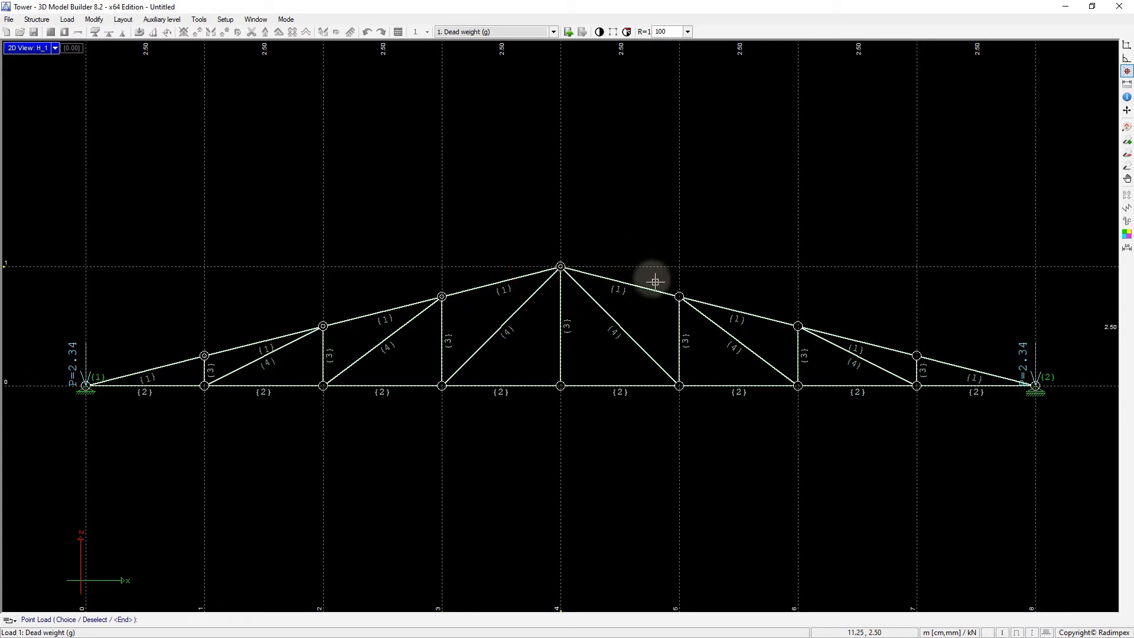
pyautogui.click(679, 296)
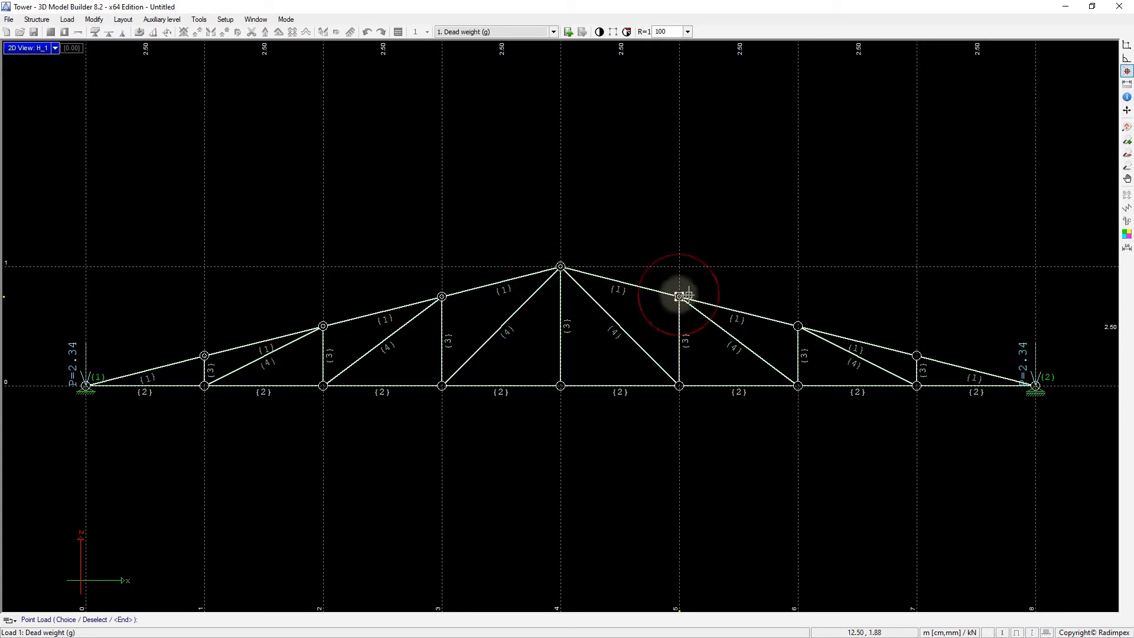
pyautogui.click(798, 325)
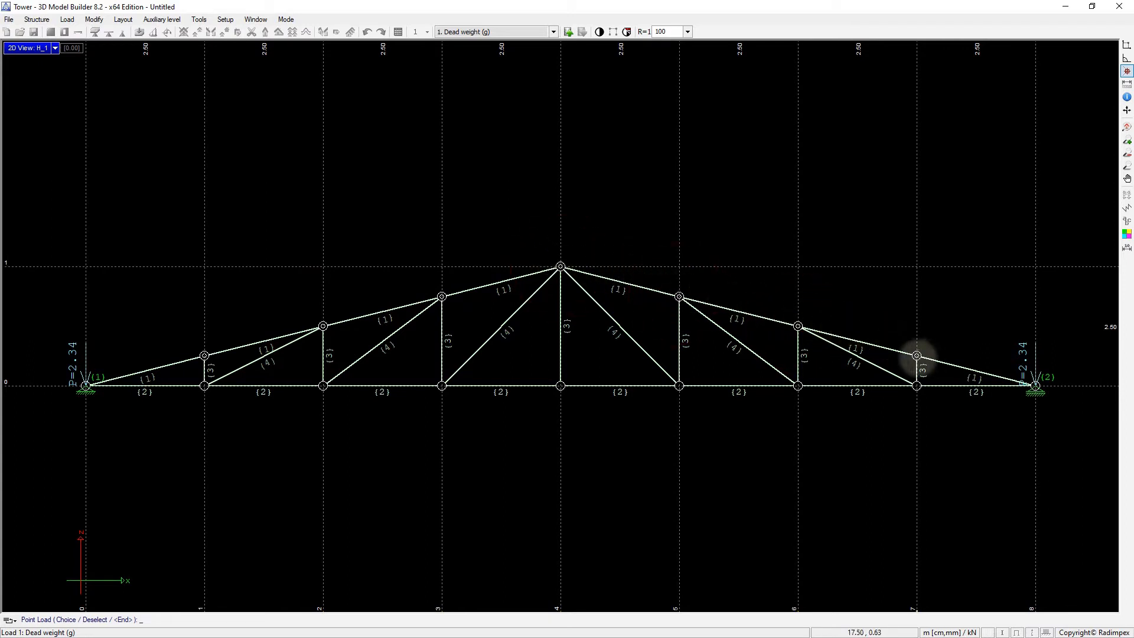
pyautogui.click(917, 355)
pyautogui.rightClick(904, 325)
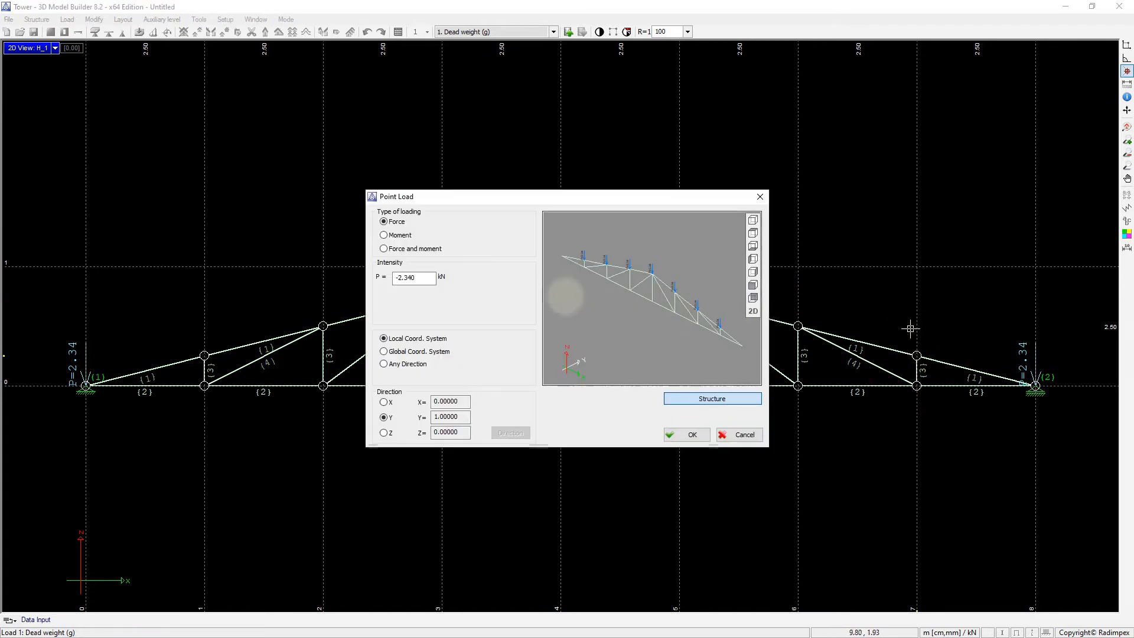
pyautogui.doubleClick(395, 281)
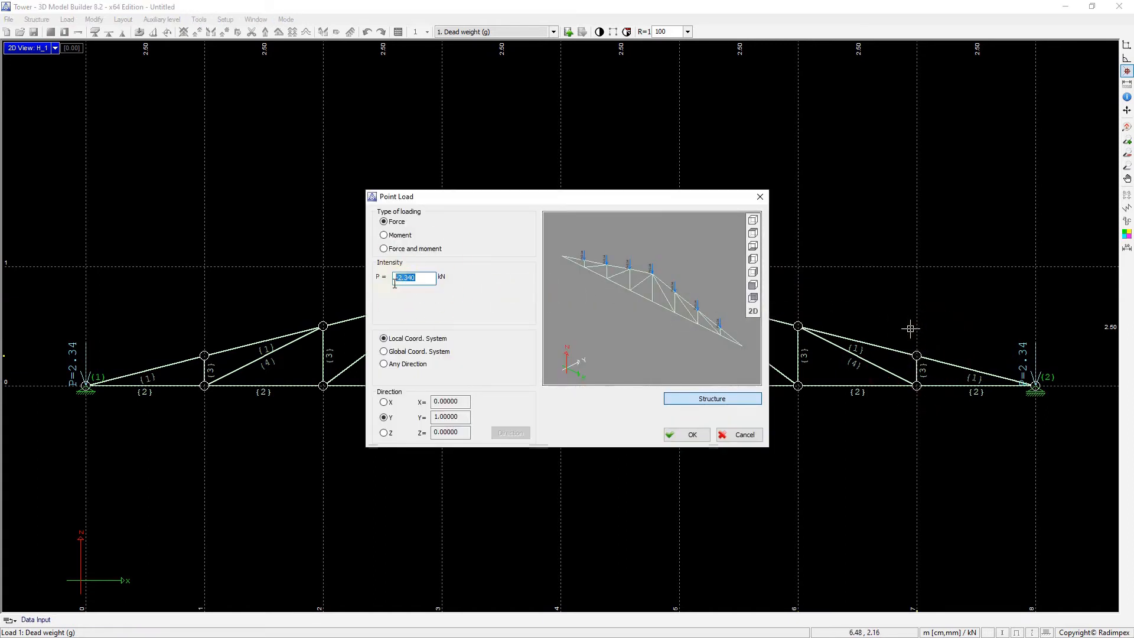
pyautogui.write('-4.680')
pyautogui.click(687, 434)
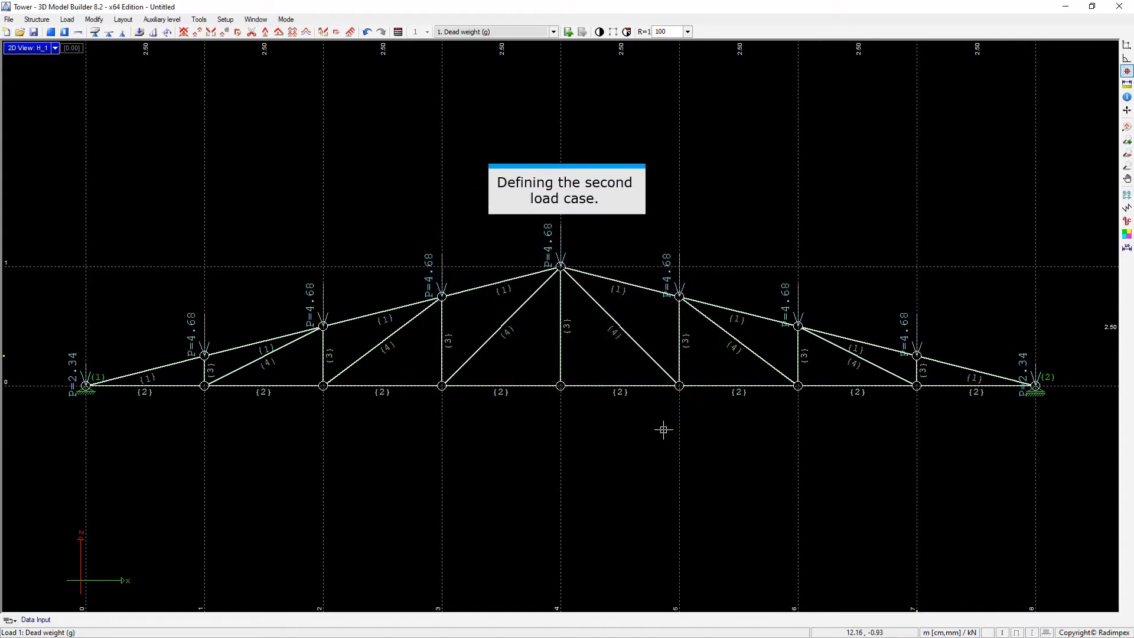
pyautogui.click(664, 430)
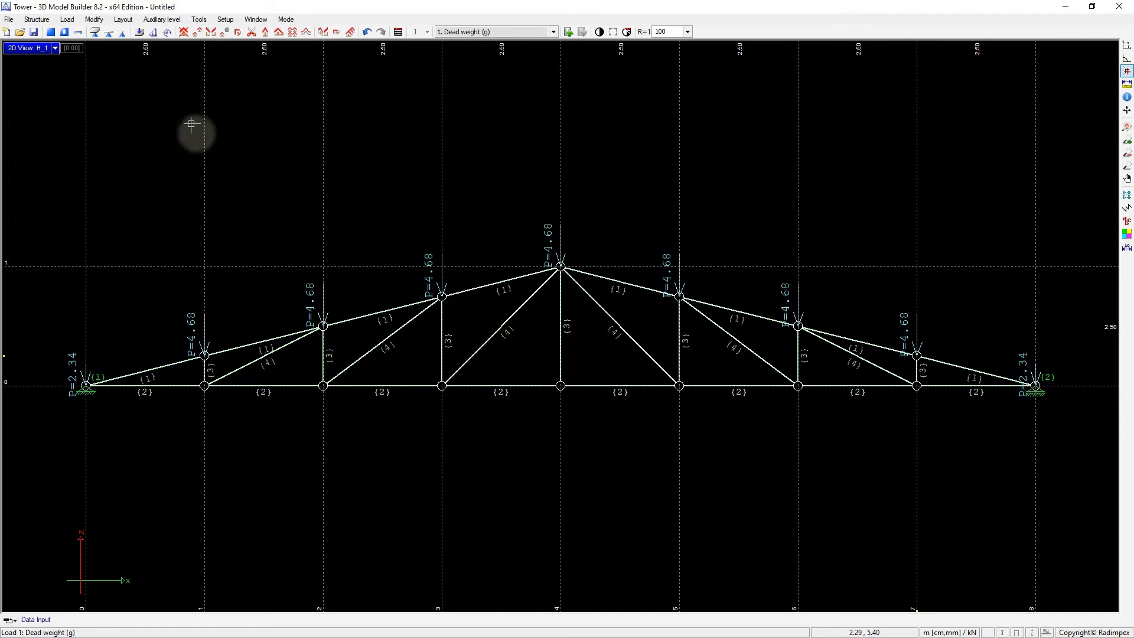
# Step: Add a second static load case named "Snow" without self-weight
pyautogui.click(71, 20)
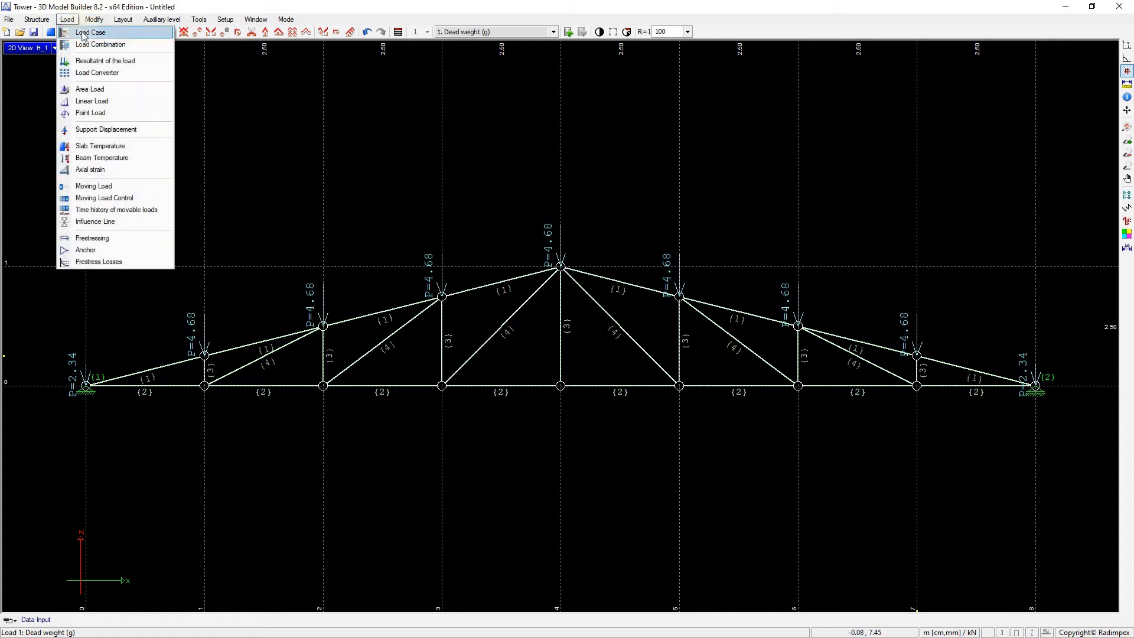
pyautogui.click(83, 33)
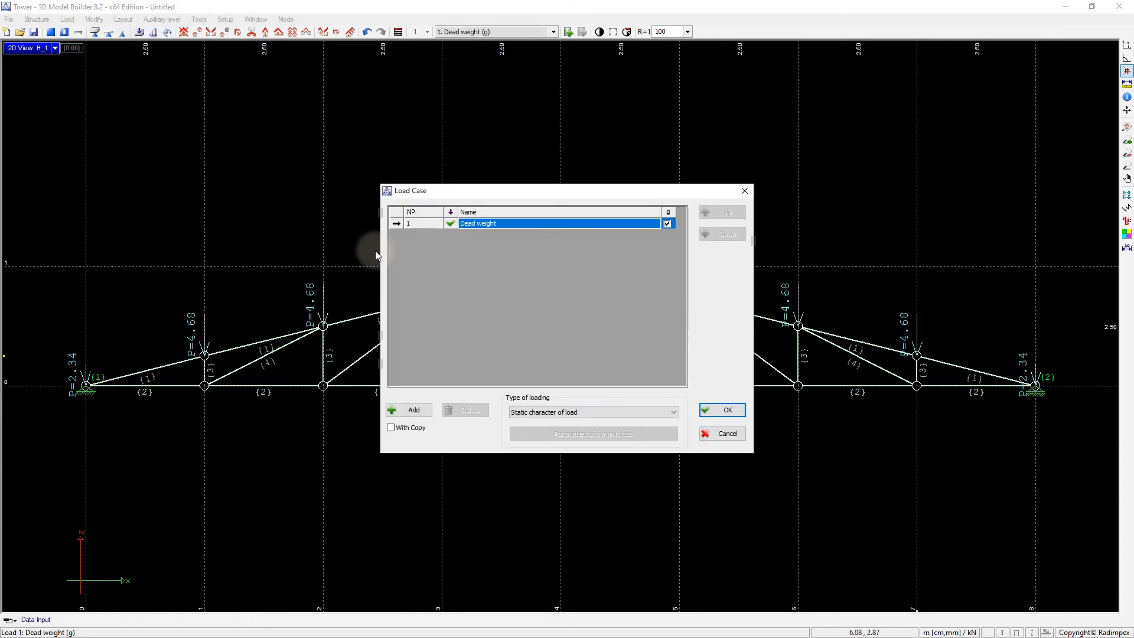
pyautogui.click(408, 410)
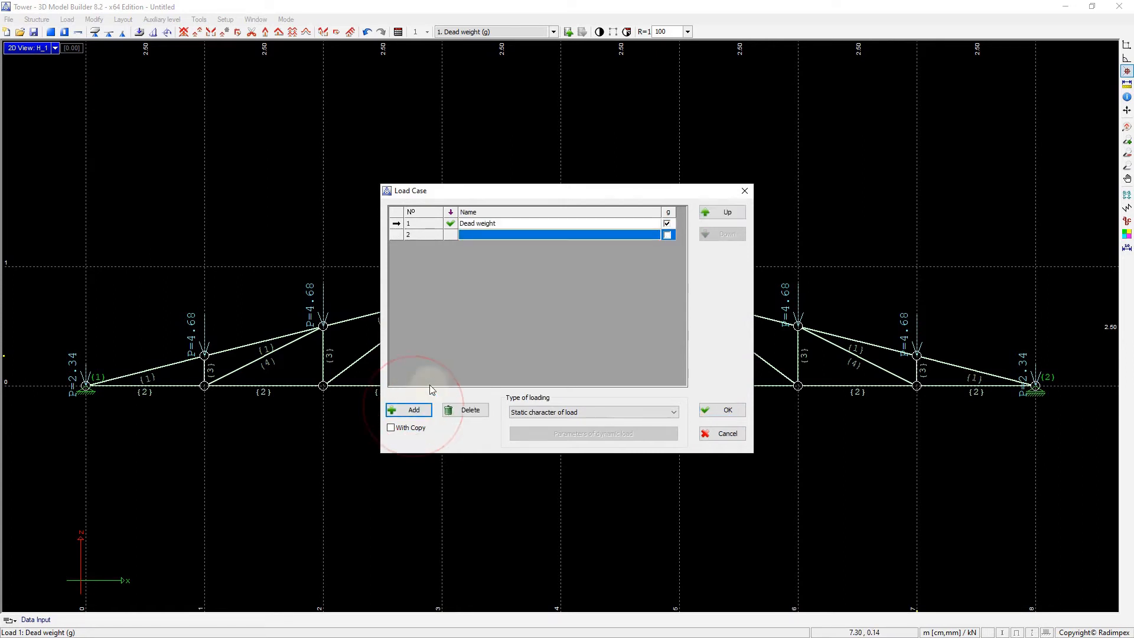
pyautogui.click(473, 234)
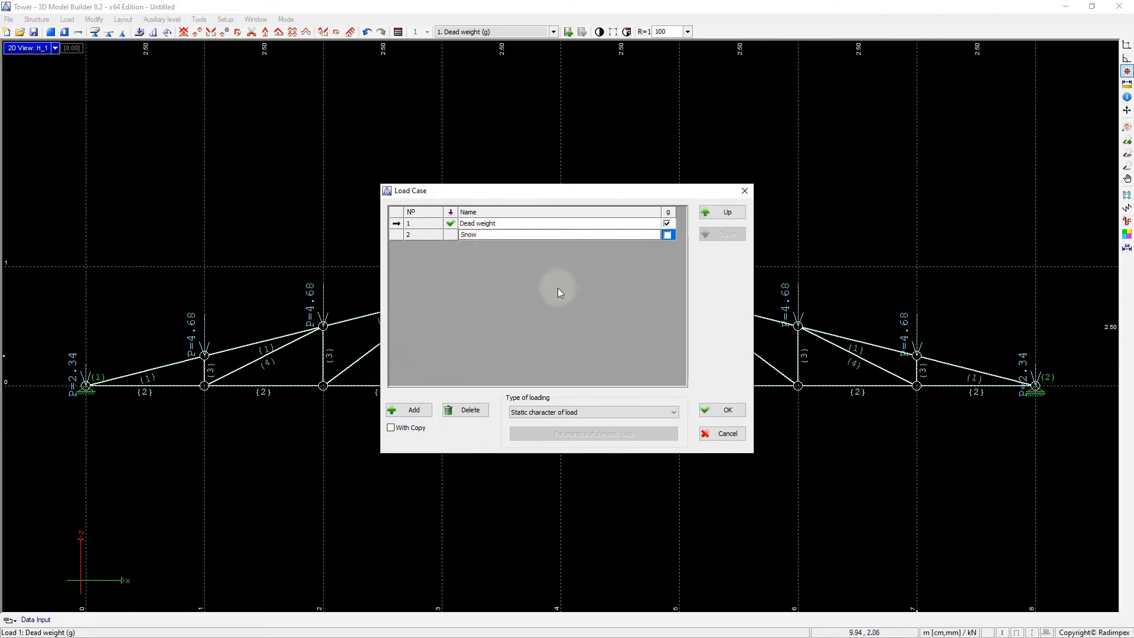
pyautogui.click(722, 410)
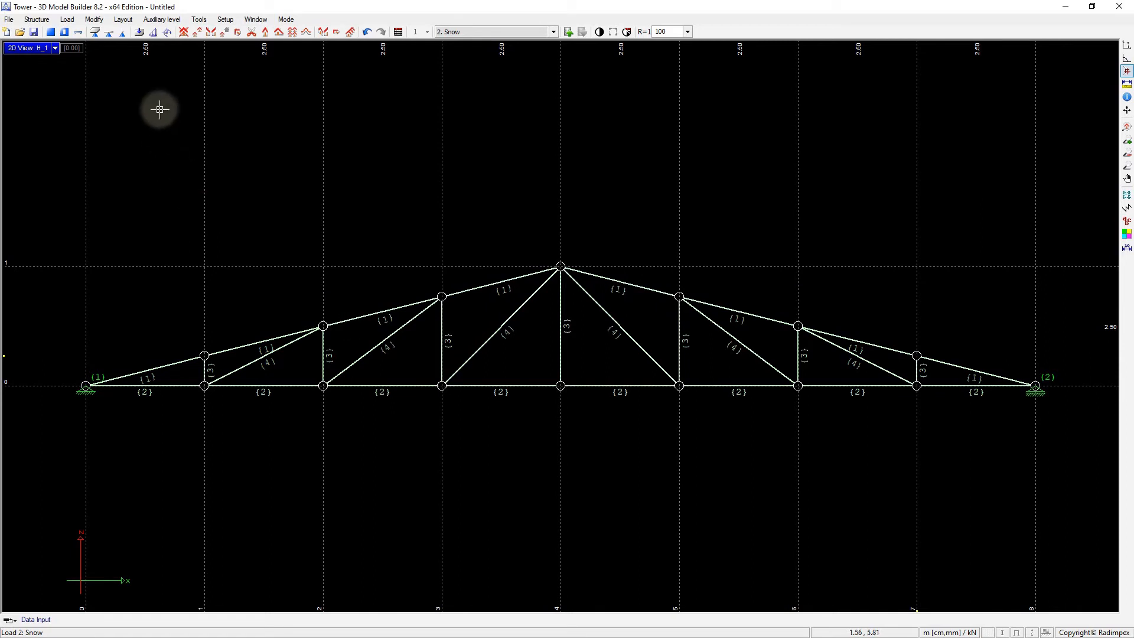
# Step: Add point forces of -1.80 kN at the two truss end nodes on axes 0 and 8 in the snow case
pyautogui.click(168, 33)
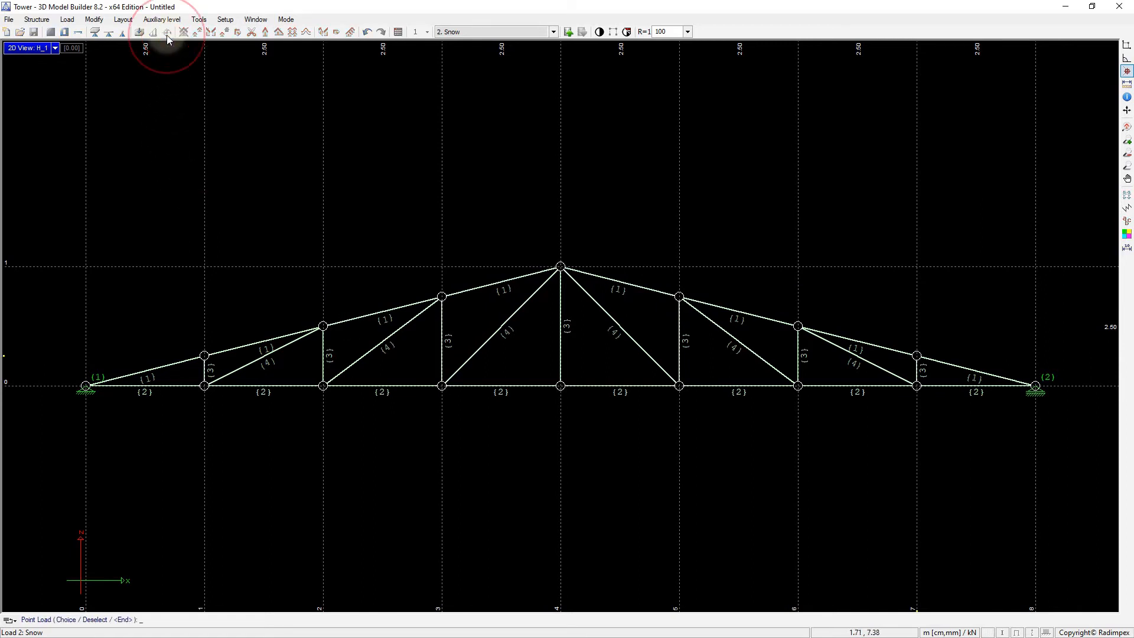
pyautogui.click(86, 386)
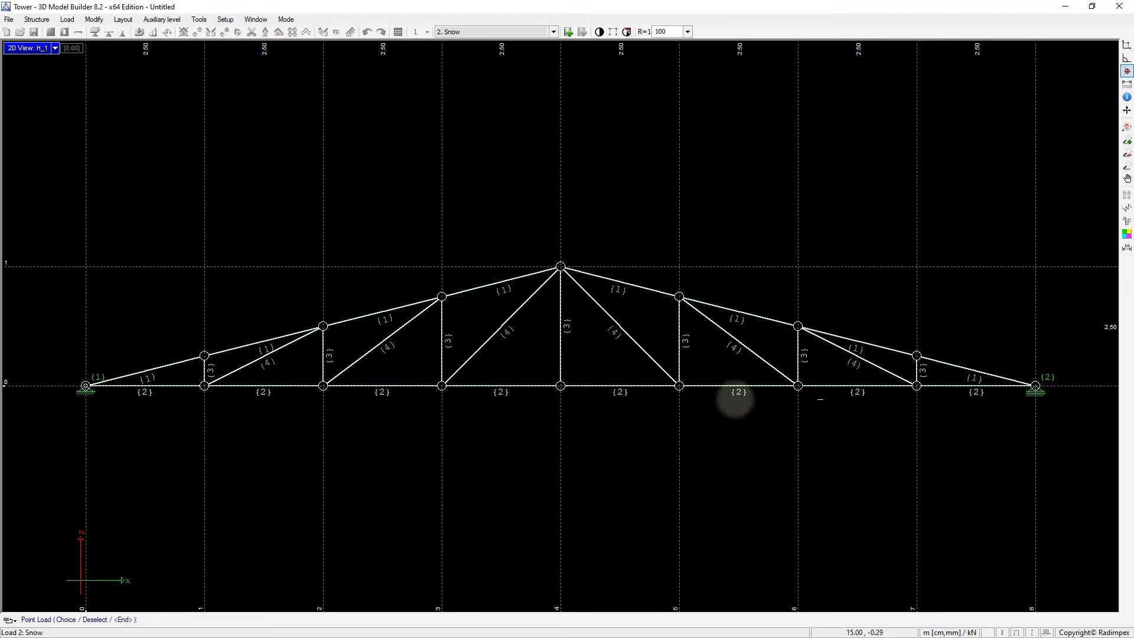
pyautogui.click(1035, 386)
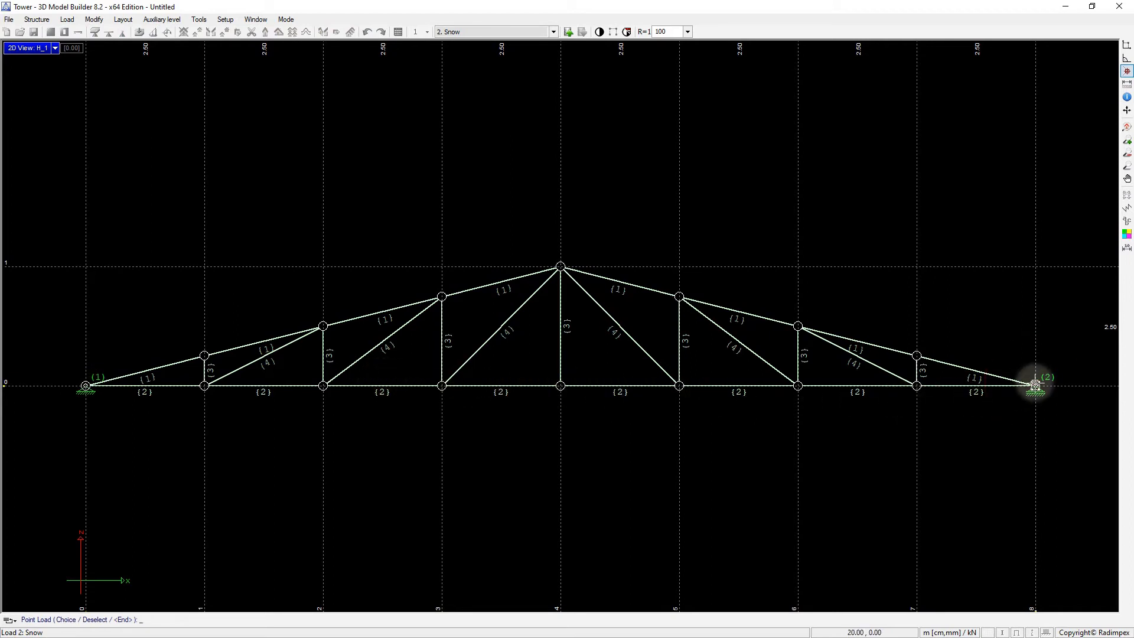
pyautogui.rightClick(991, 427)
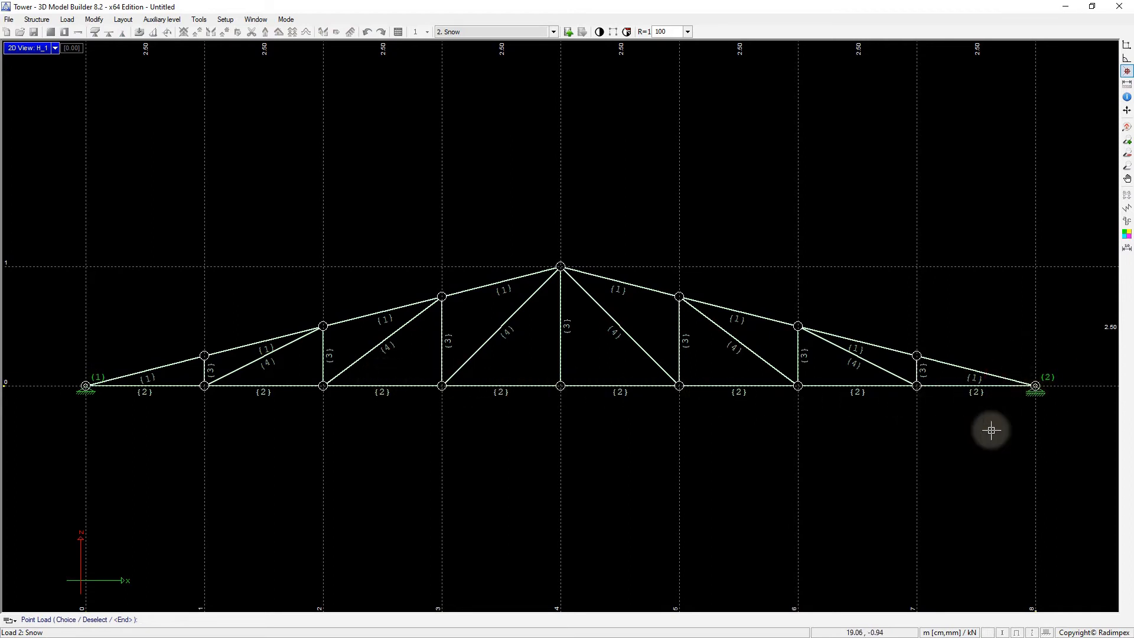
pyautogui.doubleClick(407, 277)
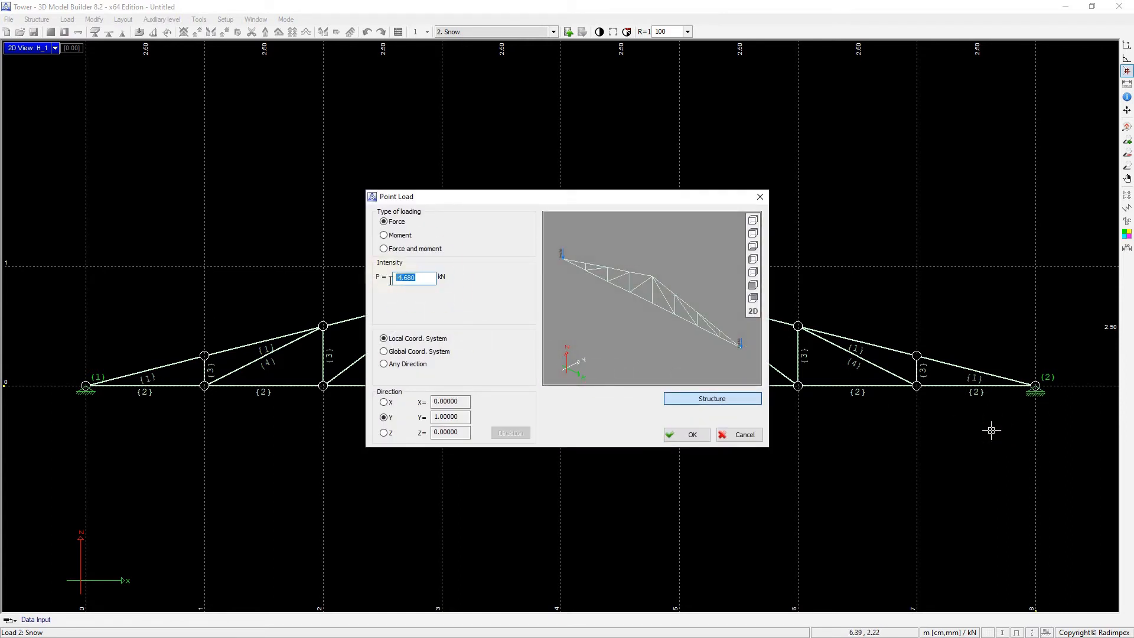
pyautogui.write('-')
pyautogui.click(679, 435)
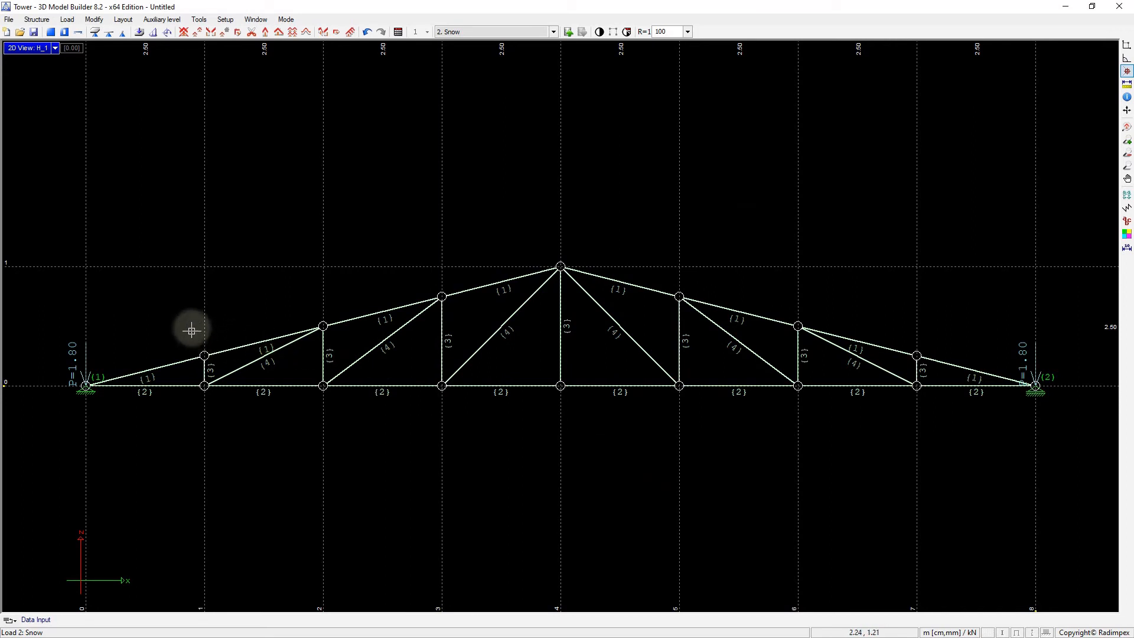
# Step: Add point forces of -3.60 kN at the seven upper chord nodes on axes 1 to 7 in the snow case
pyautogui.press('Return')
pyautogui.click(205, 355)
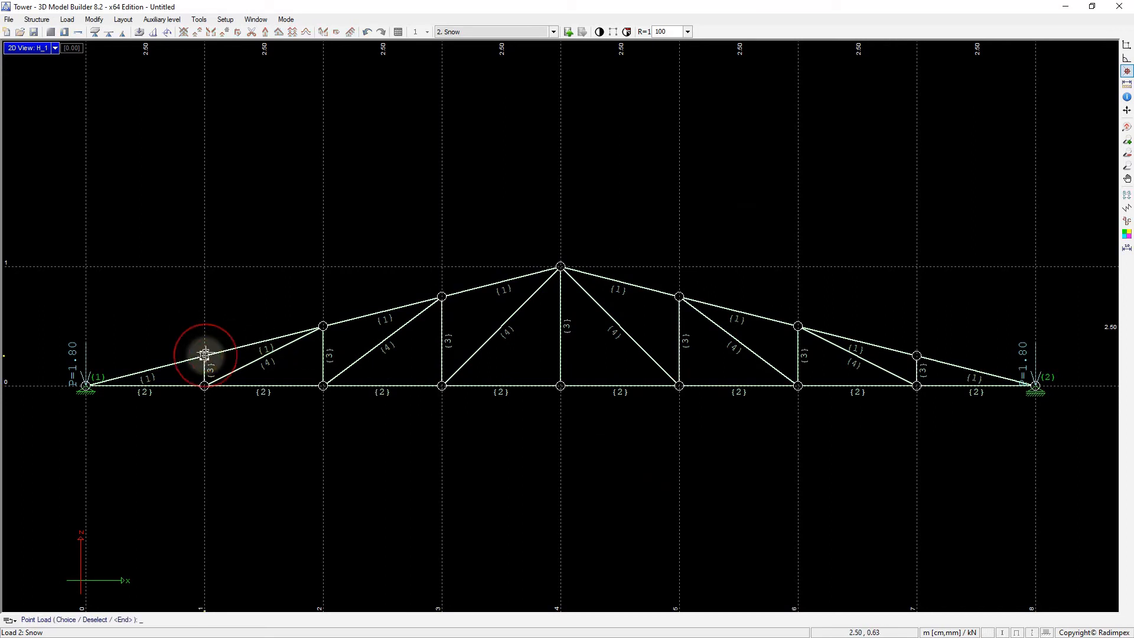
pyautogui.click(323, 326)
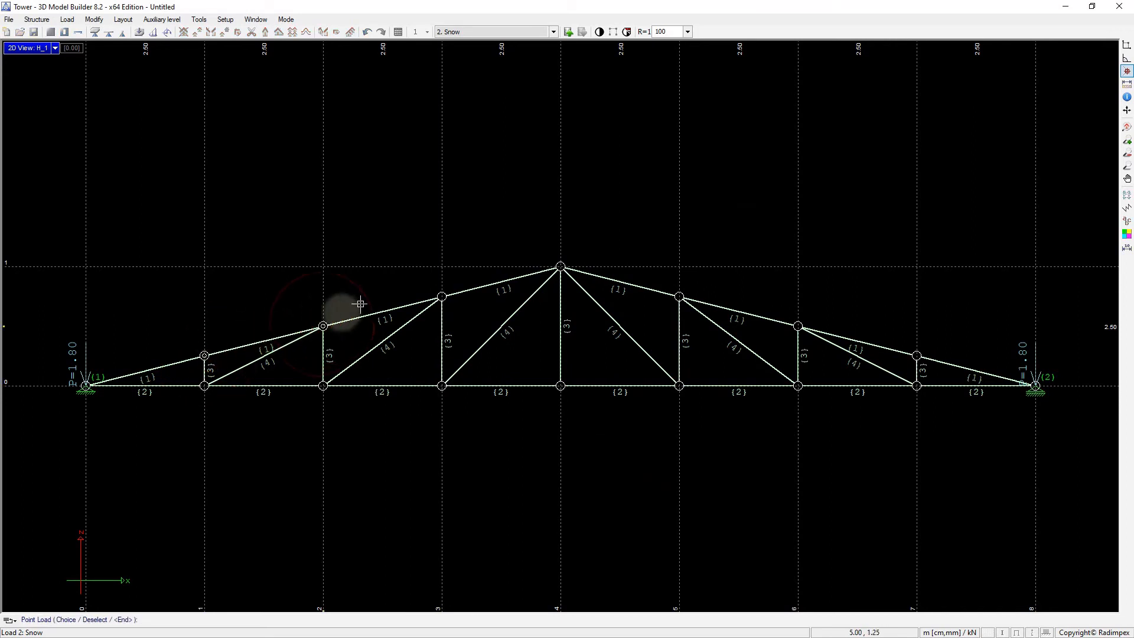
pyautogui.click(441, 295)
pyautogui.click(560, 267)
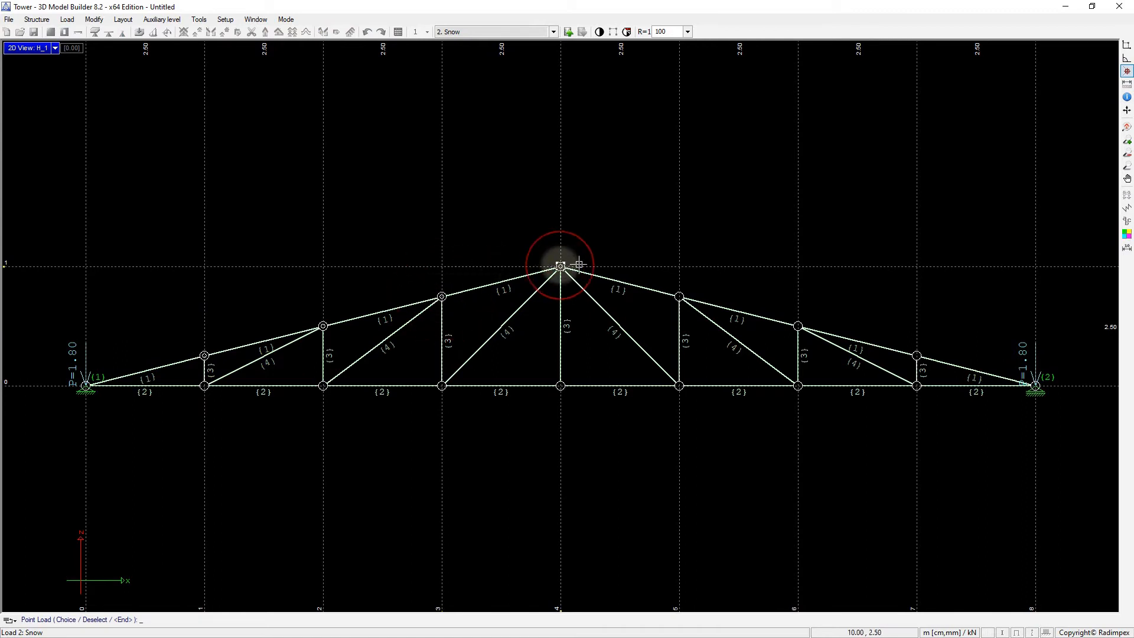
pyautogui.click(679, 296)
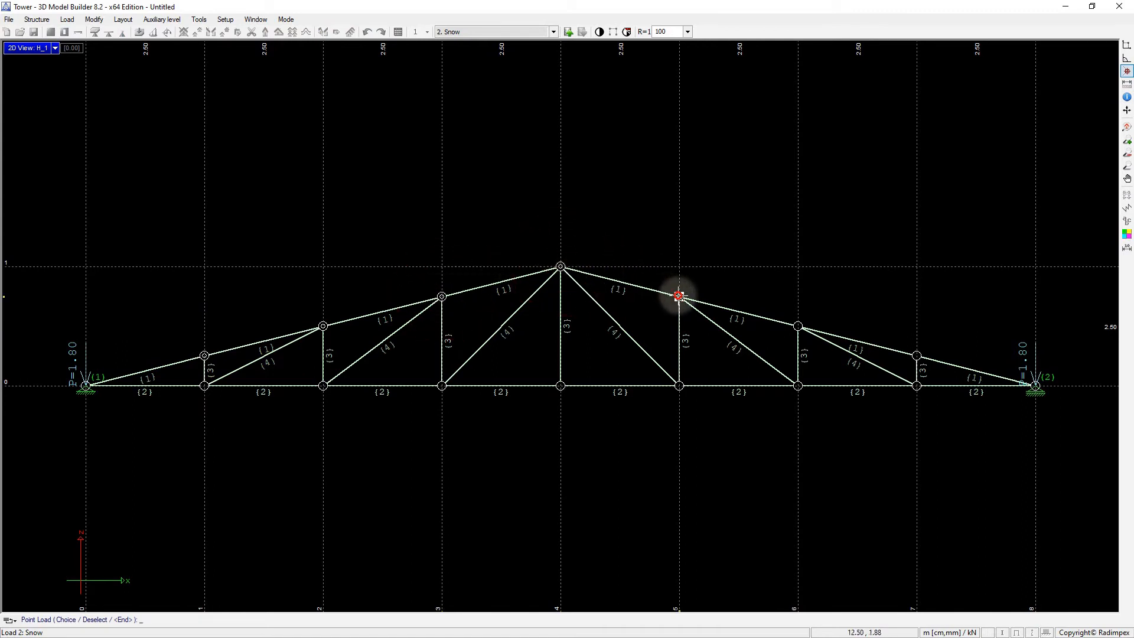
pyautogui.click(799, 326)
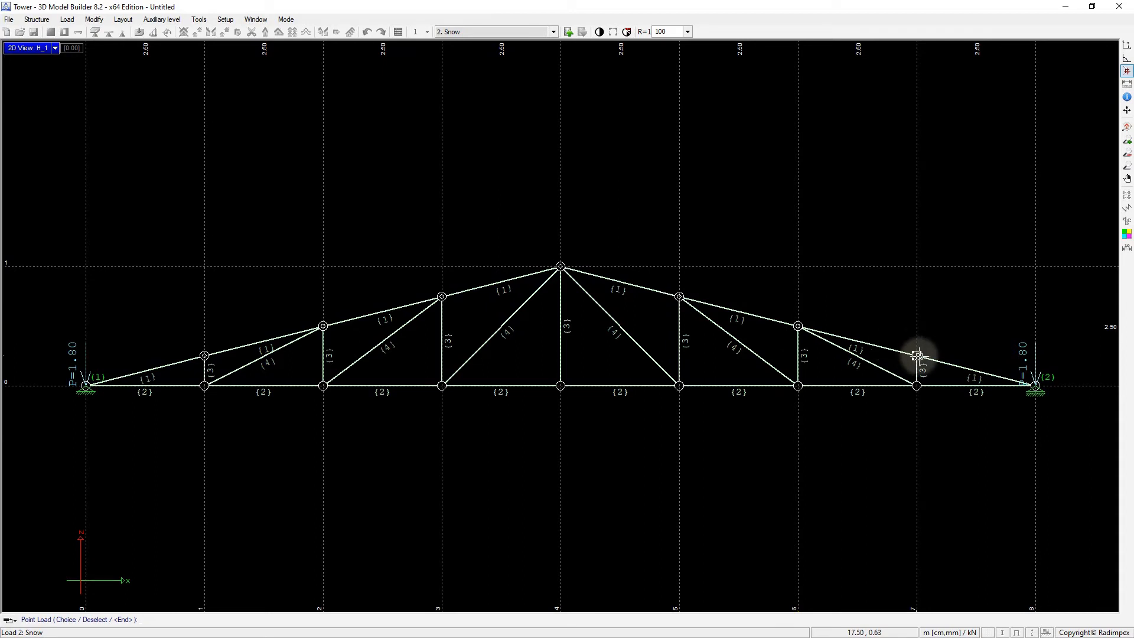
pyautogui.click(916, 355)
pyautogui.rightClick(907, 418)
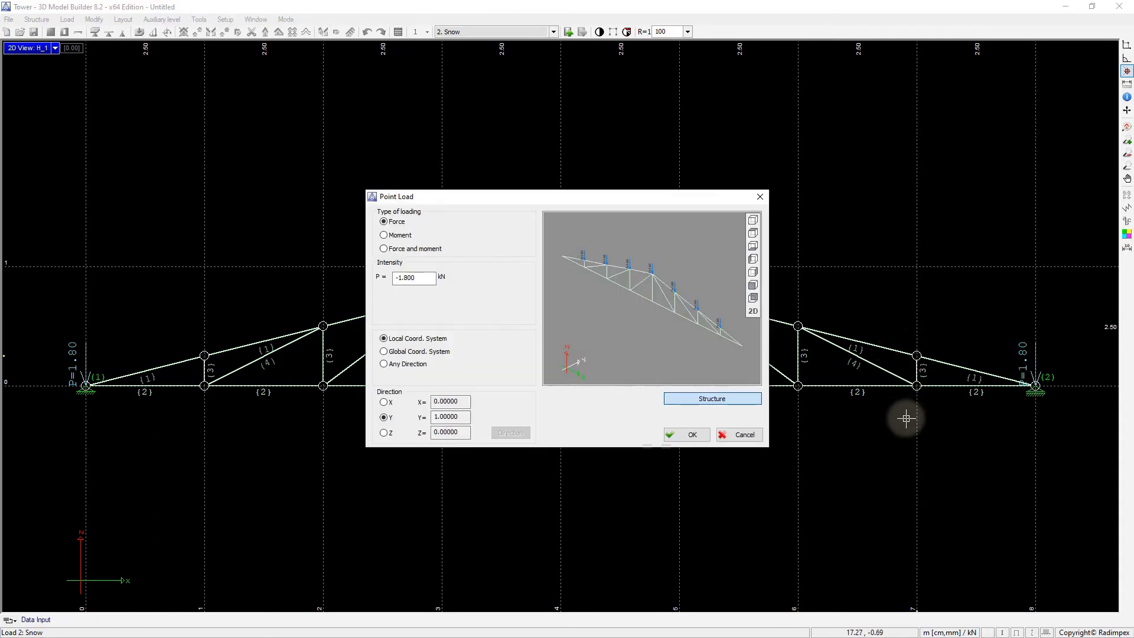
pyautogui.doubleClick(428, 278)
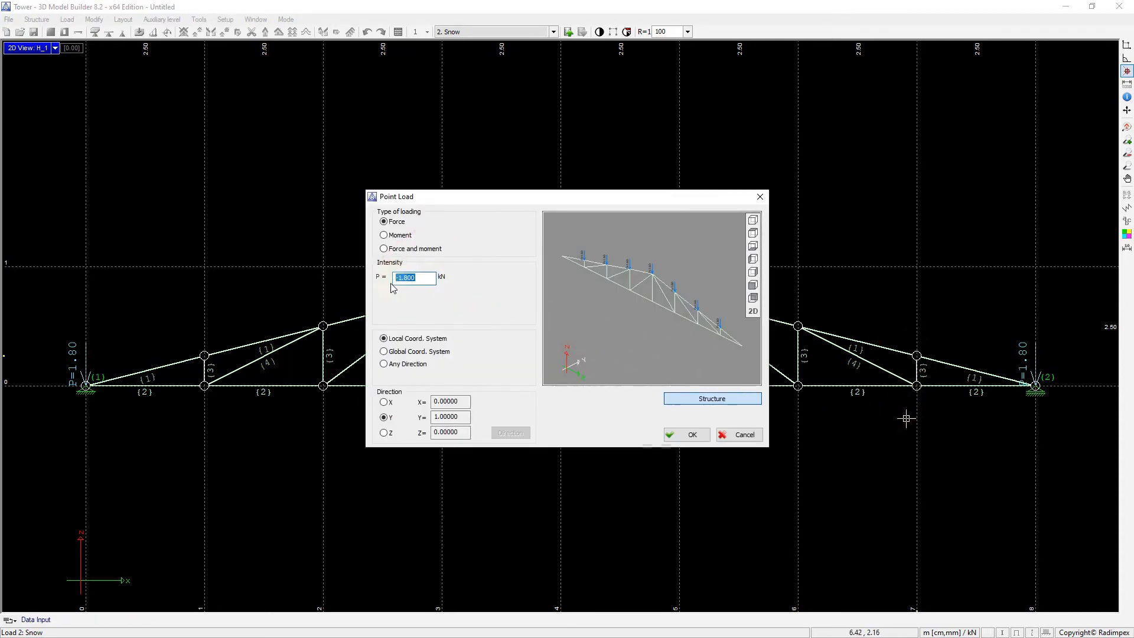
pyautogui.write('-')
pyautogui.click(680, 432)
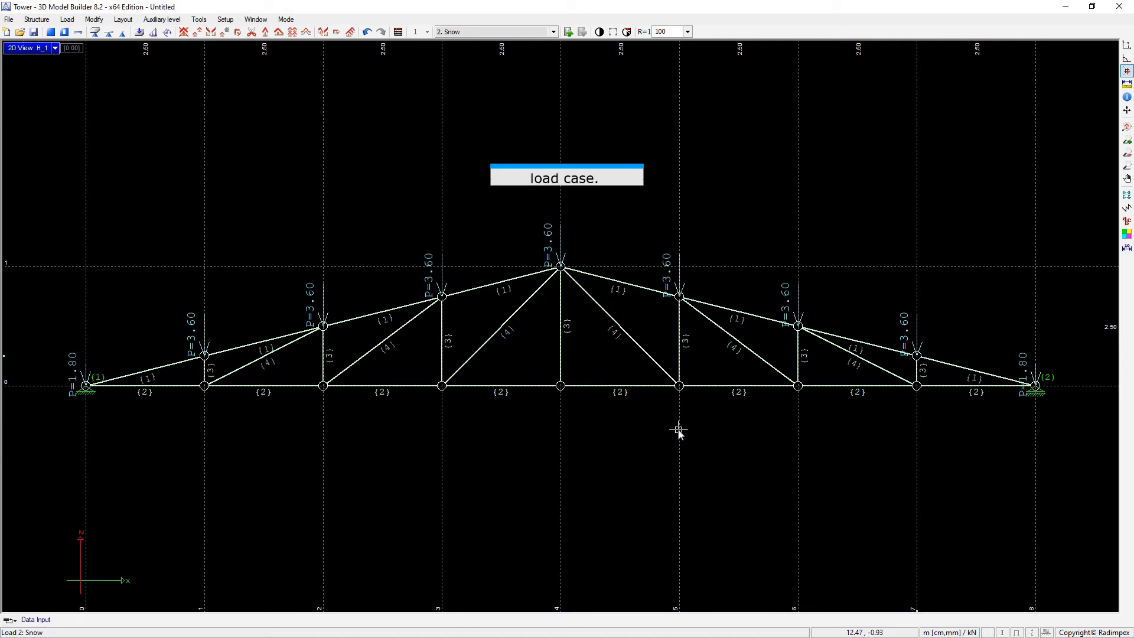
pyautogui.click(679, 433)
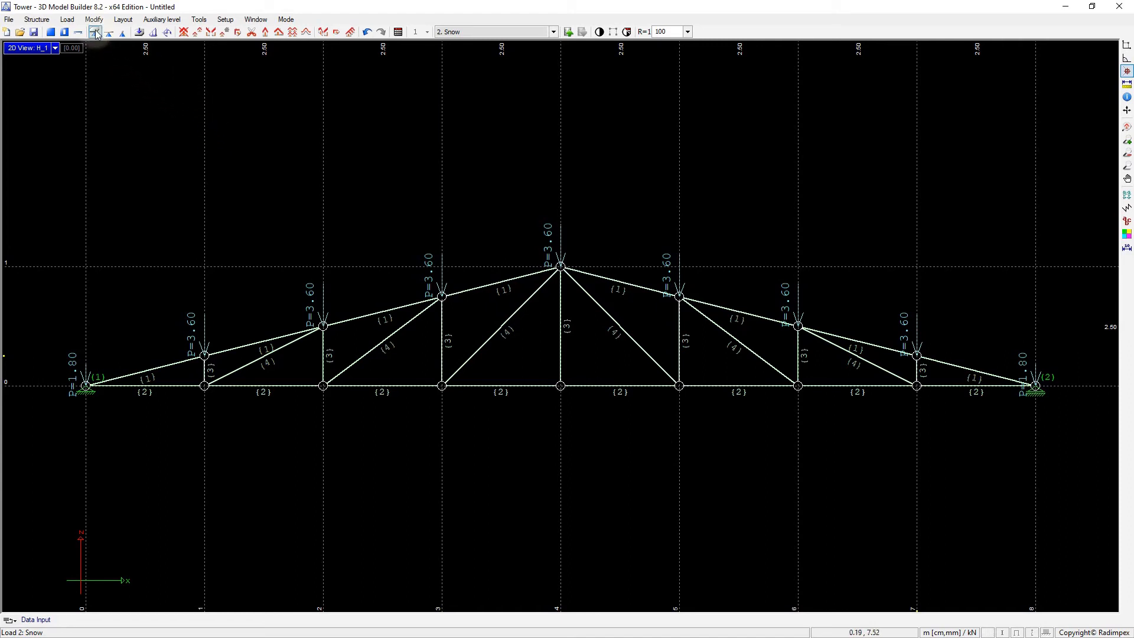
# Step: Add a third static load case named "Wind" without self-weight
pyautogui.click(67, 20)
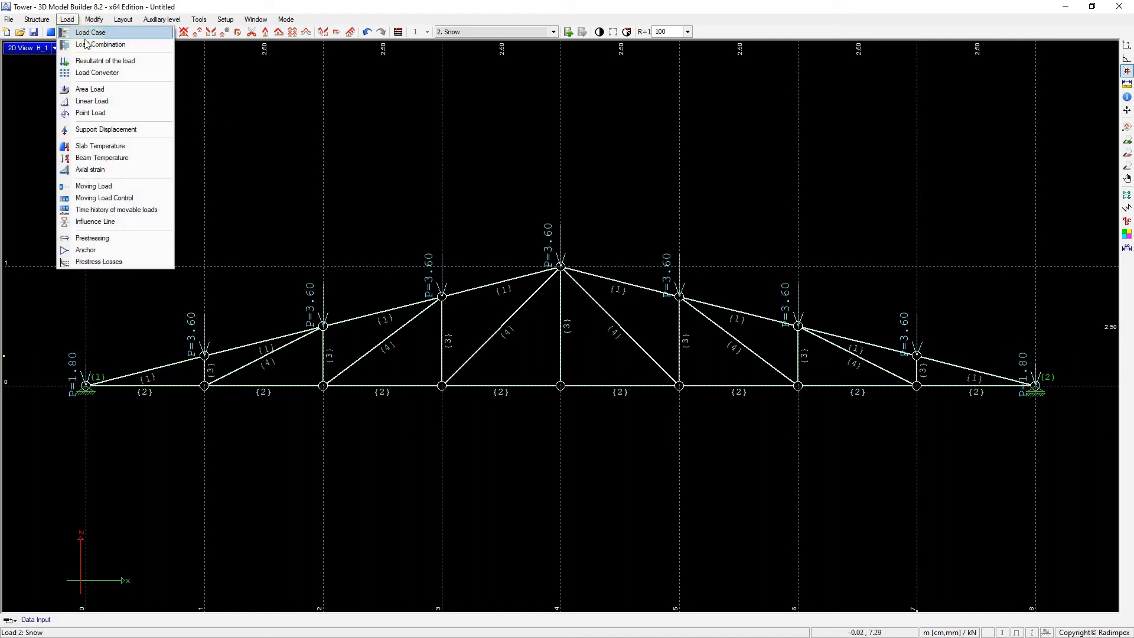
pyautogui.click(85, 35)
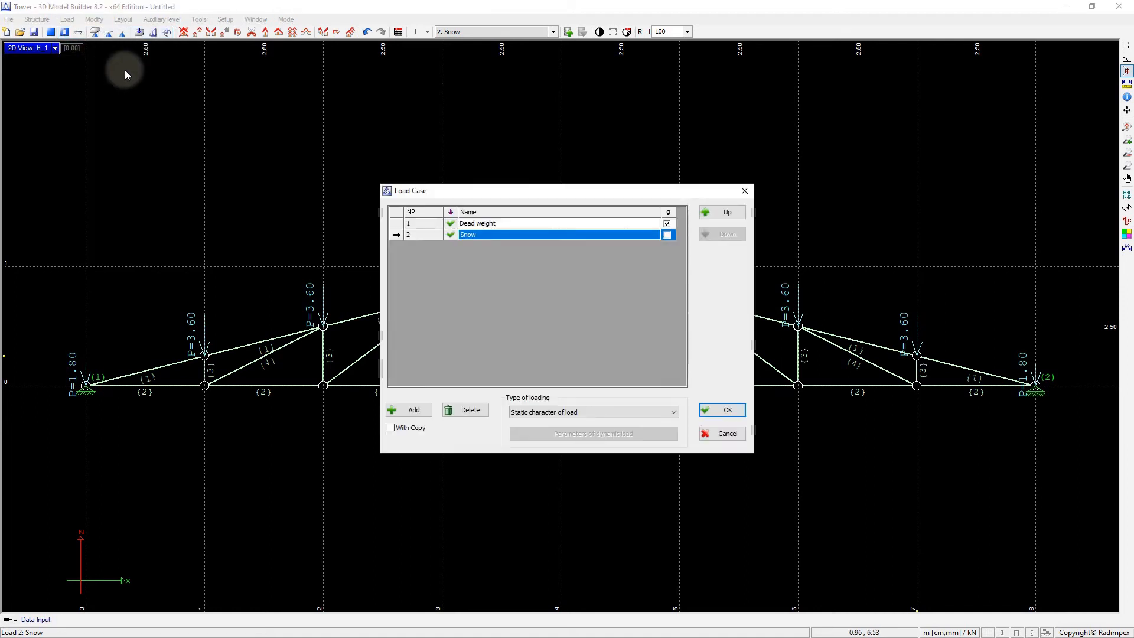
pyautogui.click(417, 410)
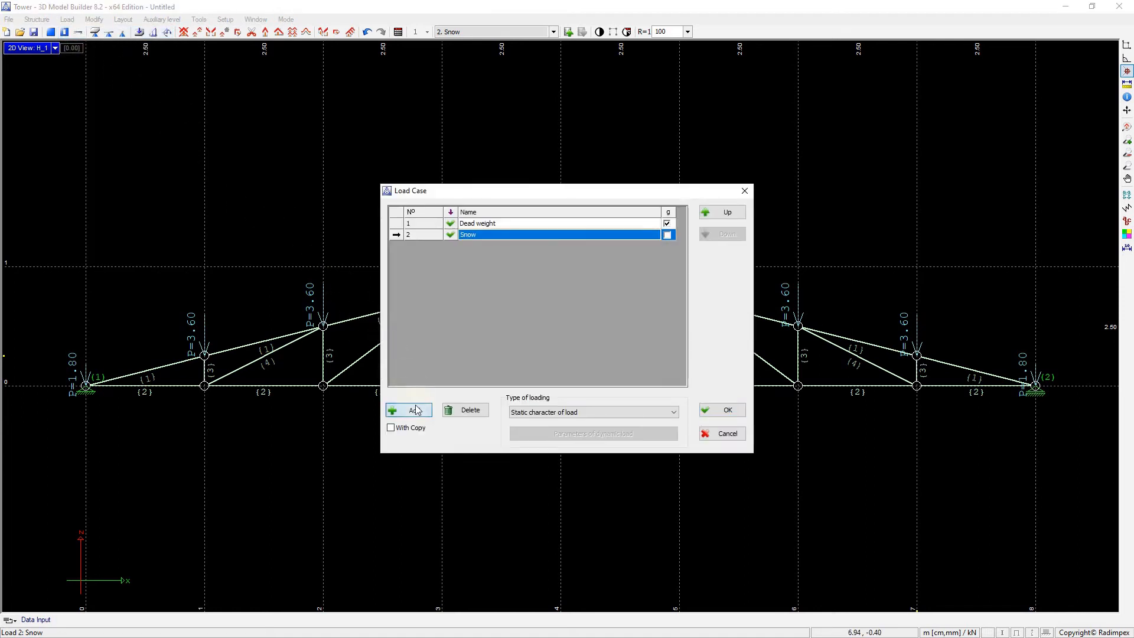
pyautogui.click(417, 410)
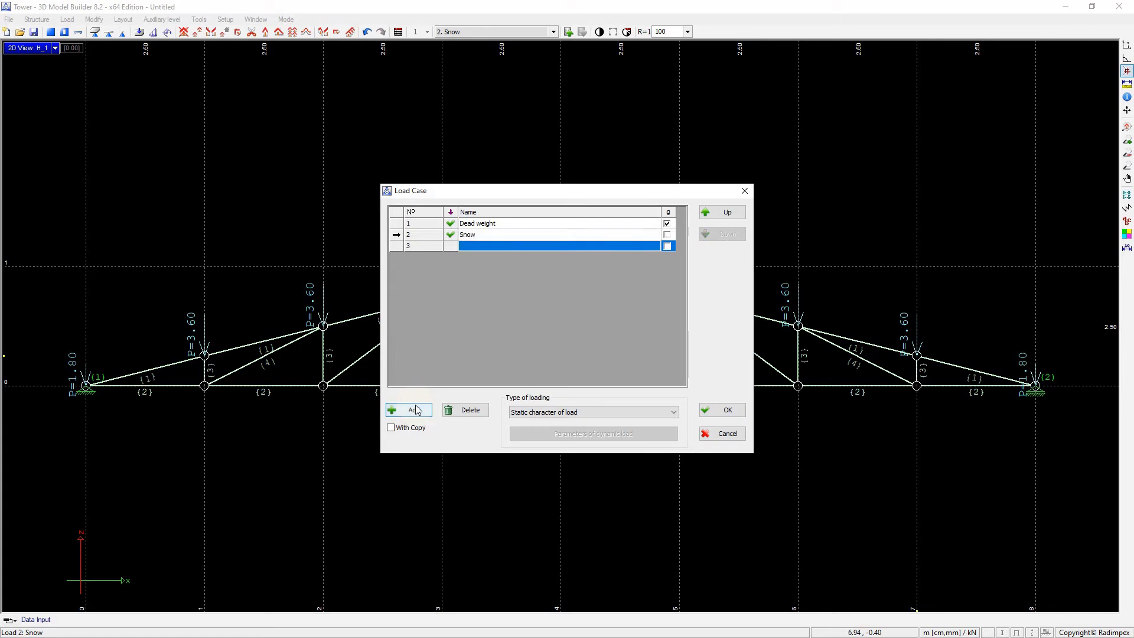
pyautogui.click(485, 251)
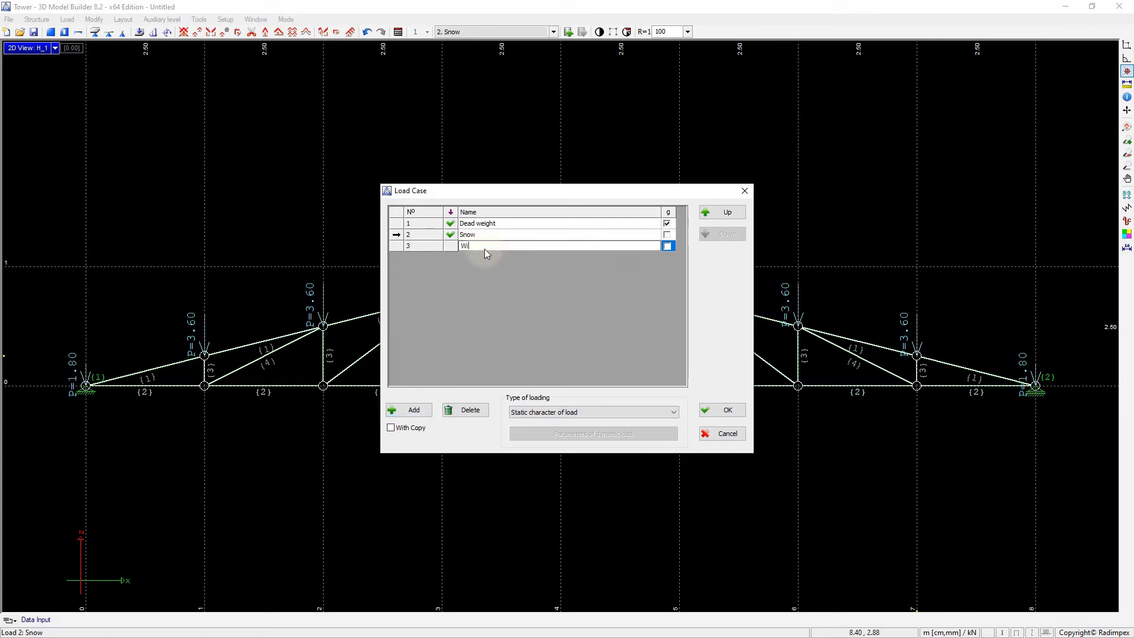
pyautogui.write('Wind')
pyautogui.click(717, 410)
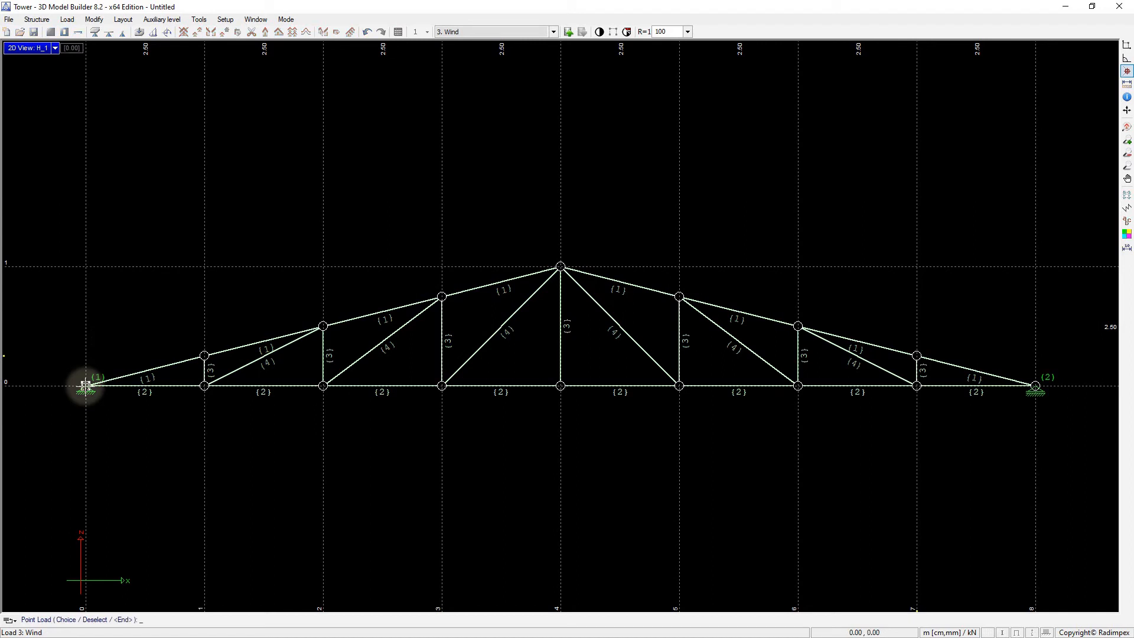
# Step: Add 0.9 kN point forces in any direction, perpendicular to the left upper chord, at the axis 0 end node and the ridge node in the wind case
pyautogui.click(86, 385)
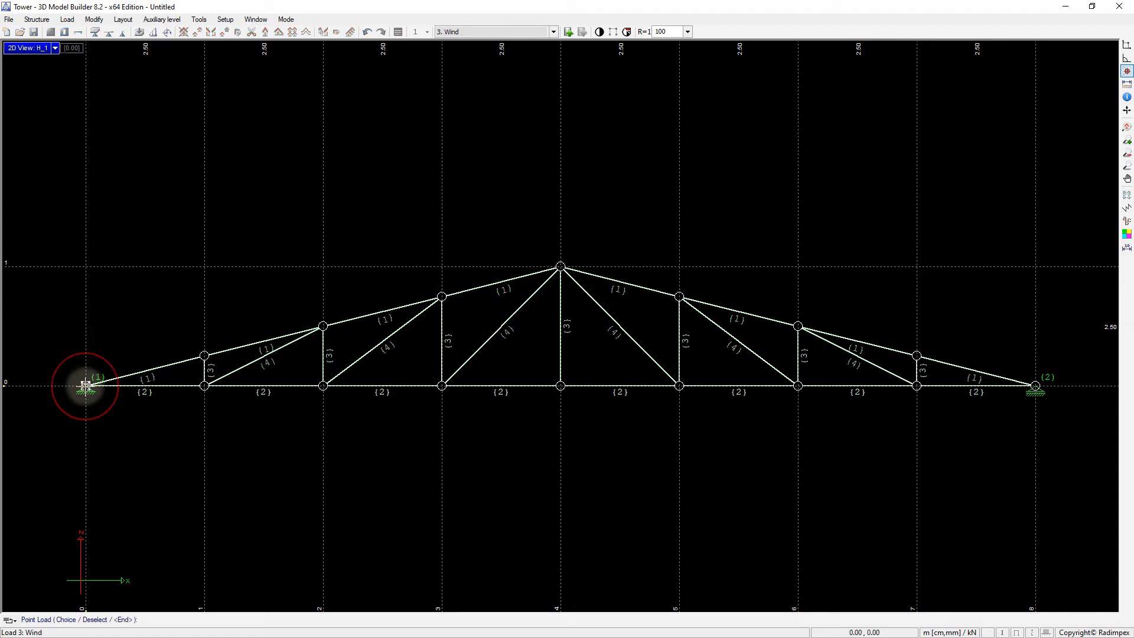
pyautogui.click(560, 267)
pyautogui.rightClick(537, 253)
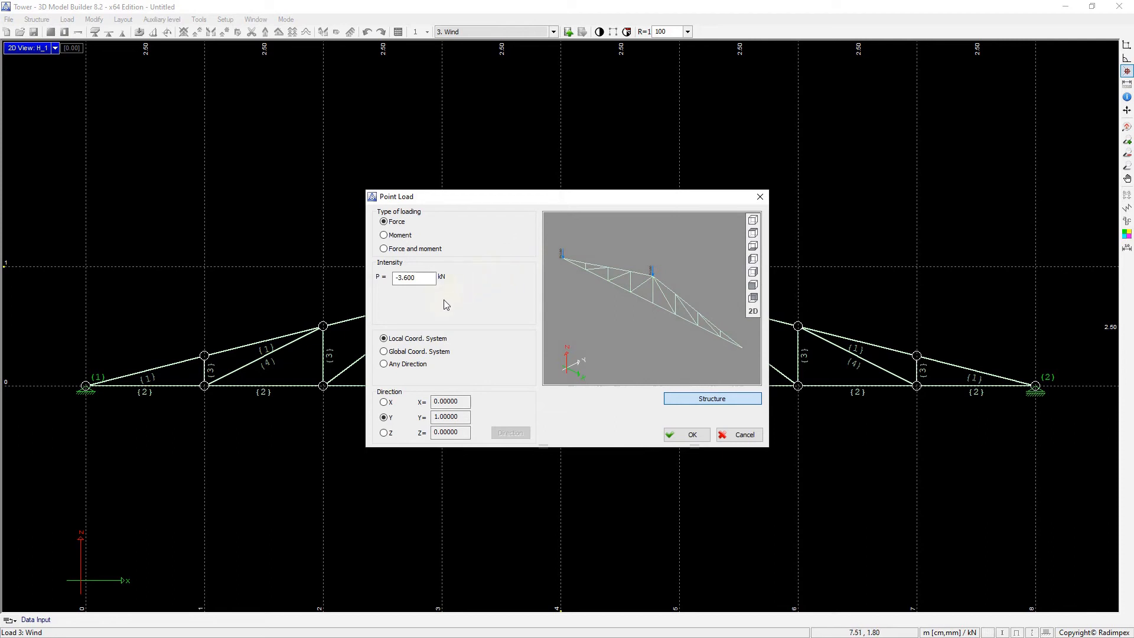
pyautogui.click(391, 366)
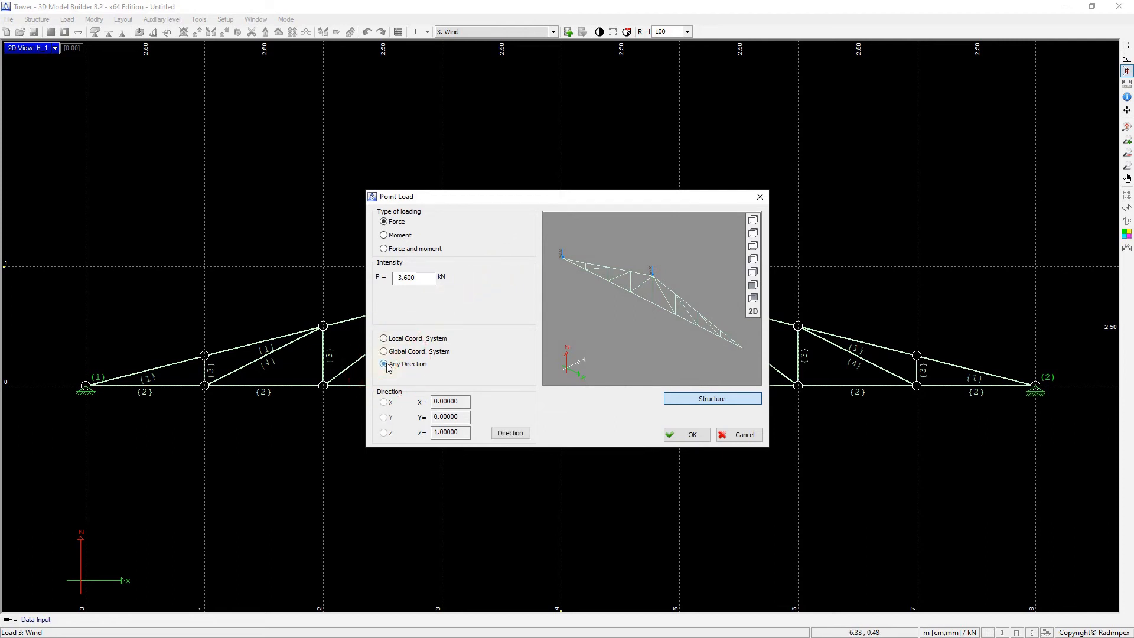
pyautogui.click(508, 433)
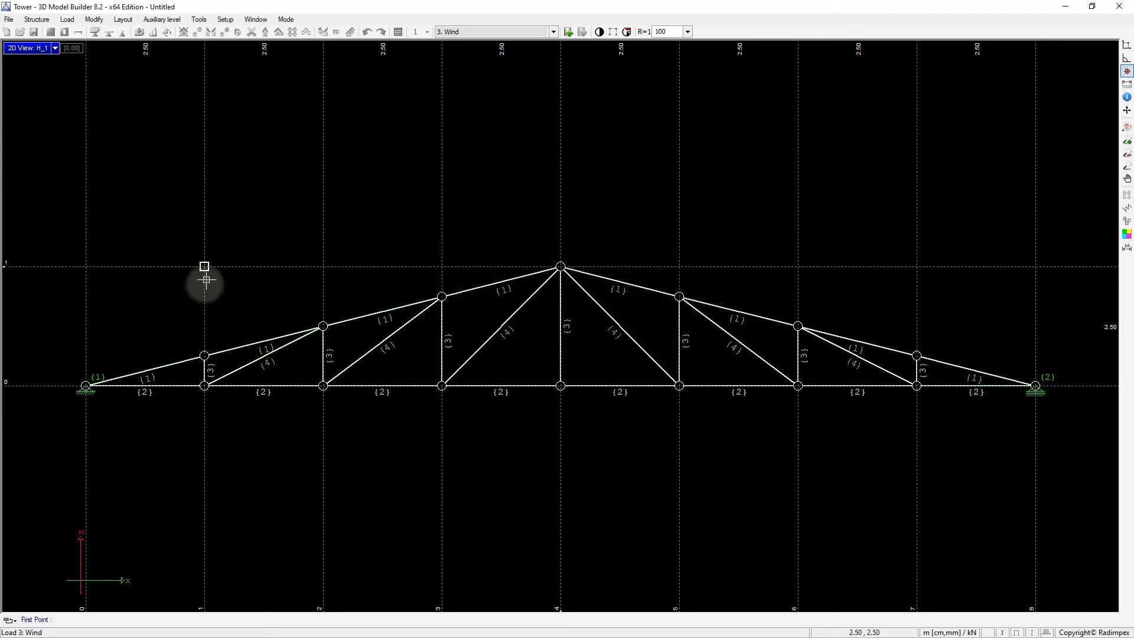
pyautogui.click(204, 267)
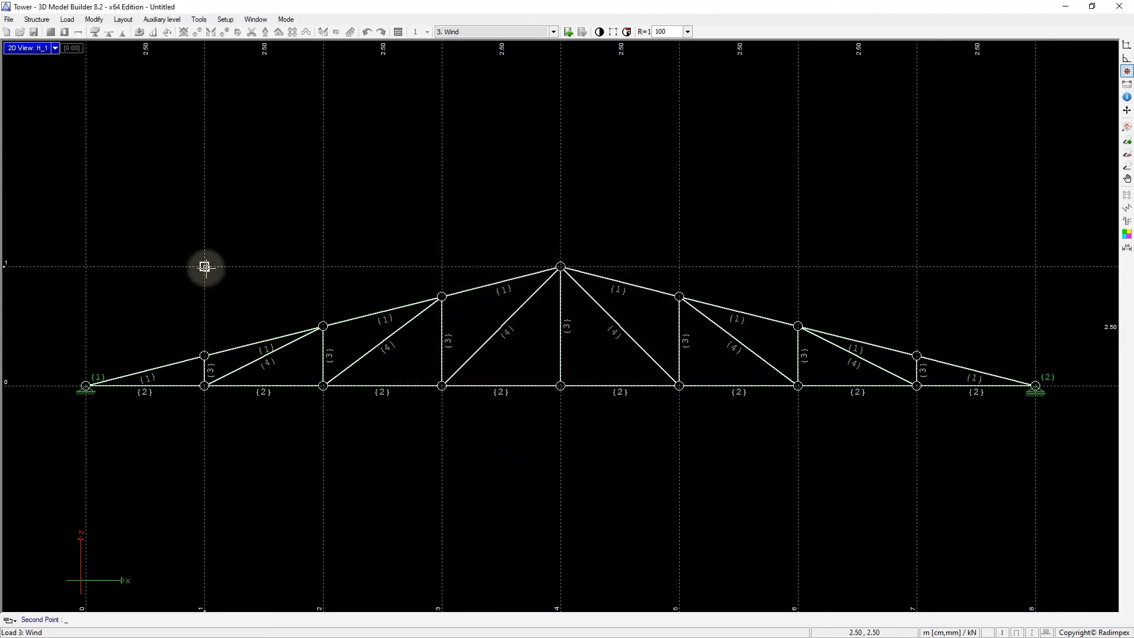
pyautogui.click(224, 352)
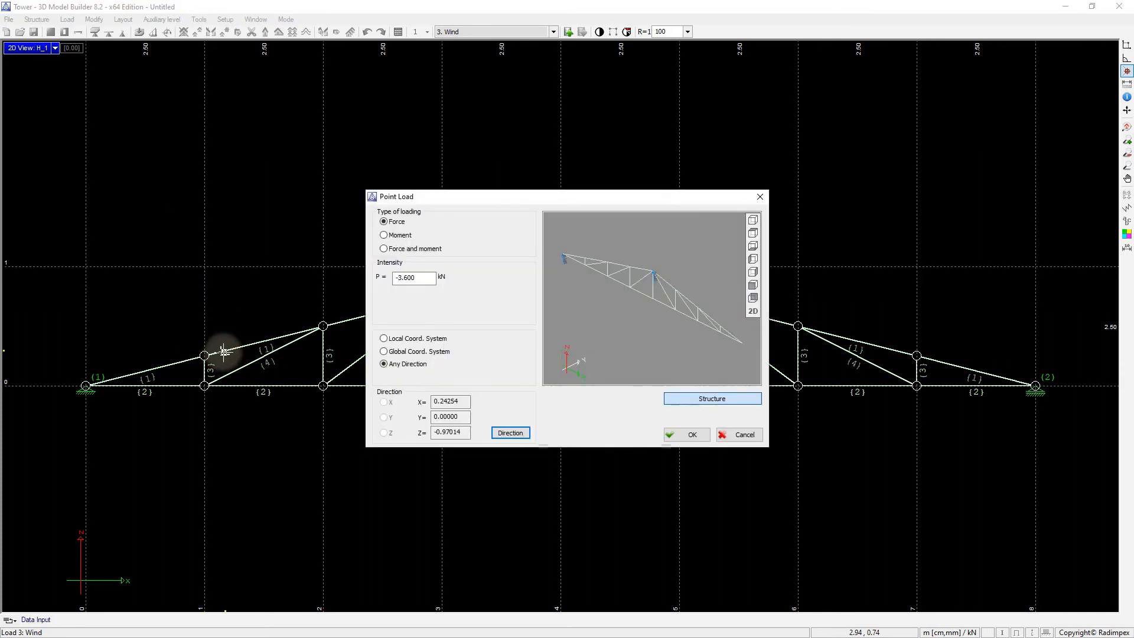
pyautogui.press('BackSpace')
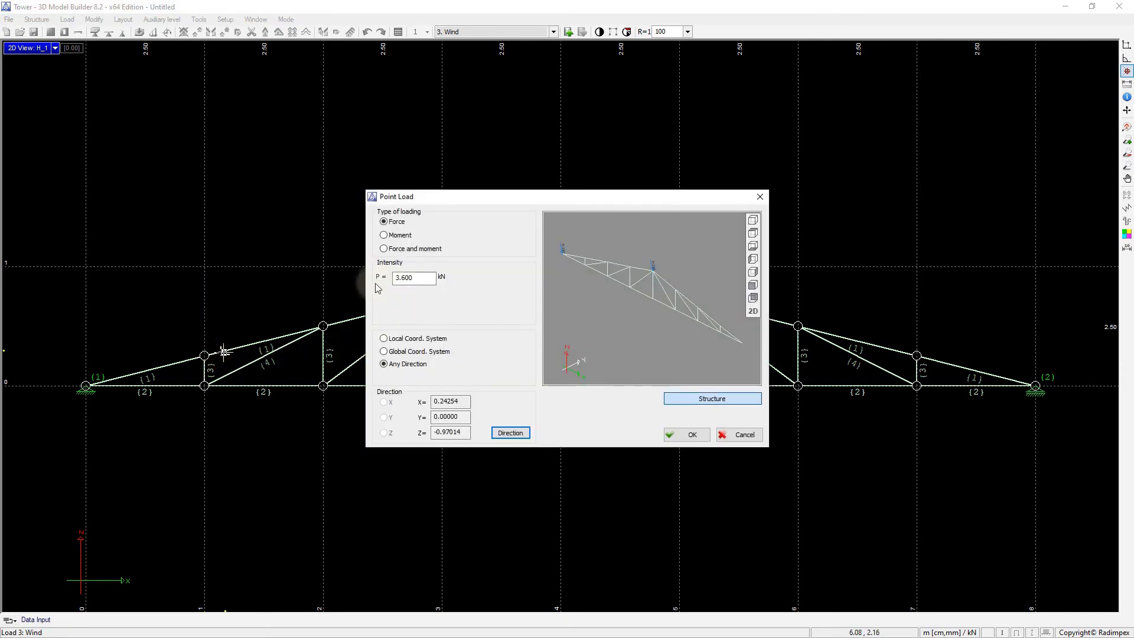
pyautogui.moveTo(433, 279); pyautogui.dragTo(392, 279)
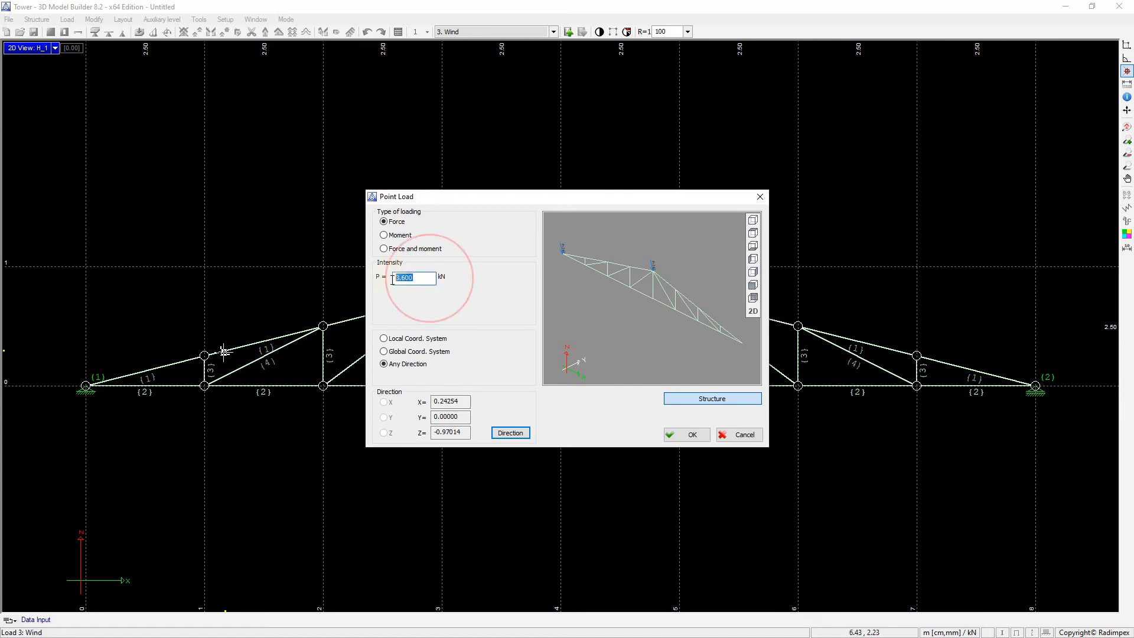
pyautogui.write('0.')
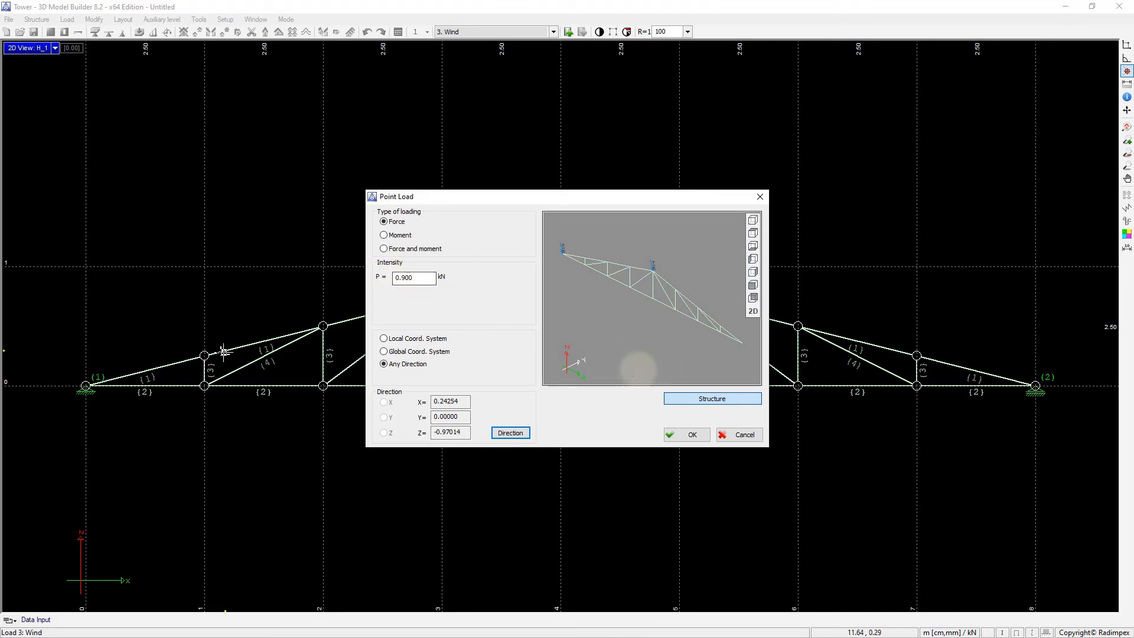
pyautogui.click(688, 435)
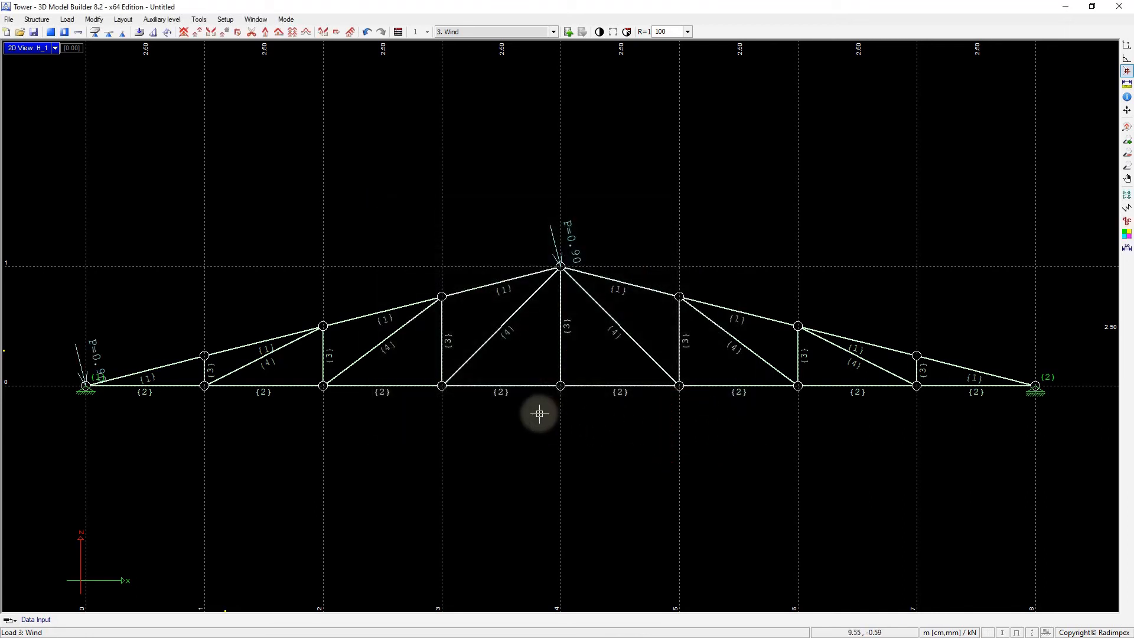
# Step: Add 1.8 kN point forces perpendicular to the left upper chord at its nodes on axes 1, 2 and 3 in the wind case
pyautogui.click(204, 355)
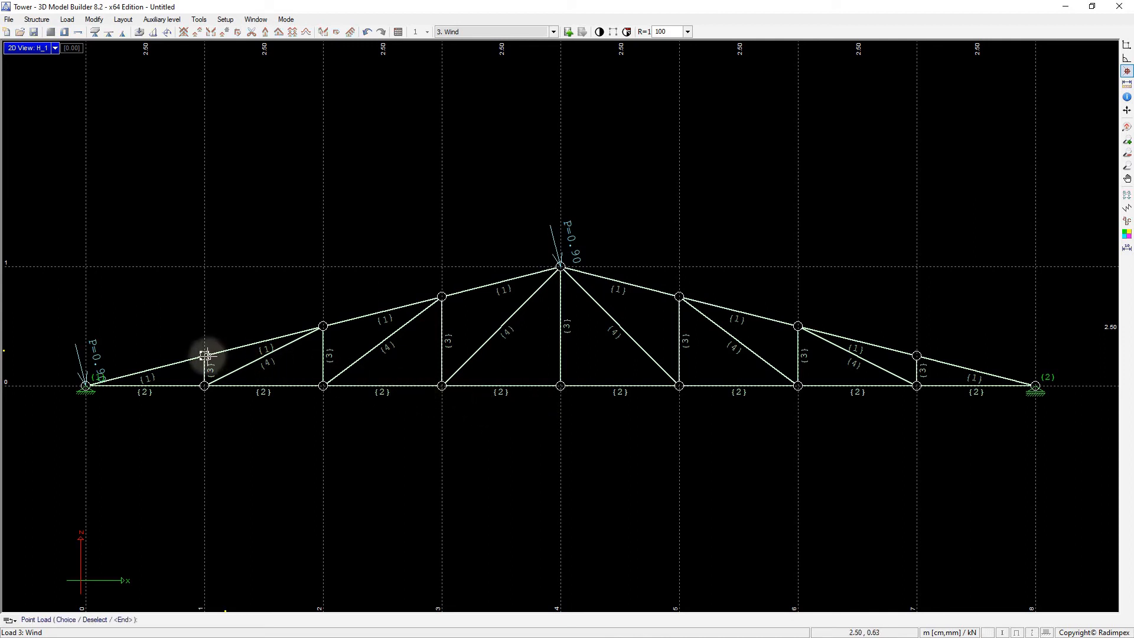
pyautogui.click(323, 326)
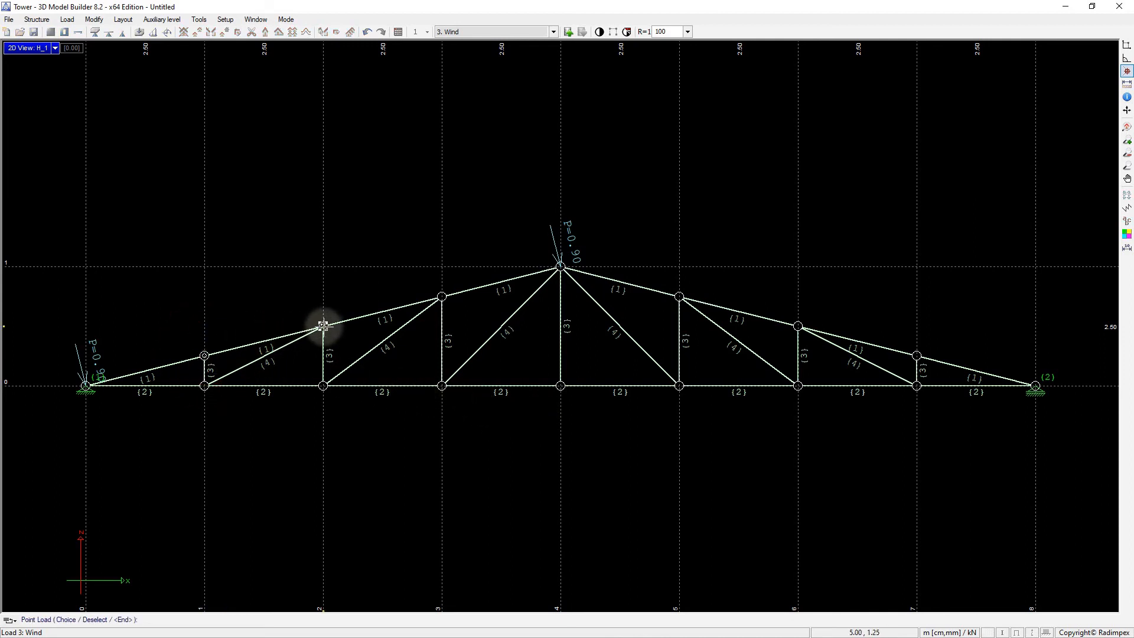
pyautogui.click(439, 295)
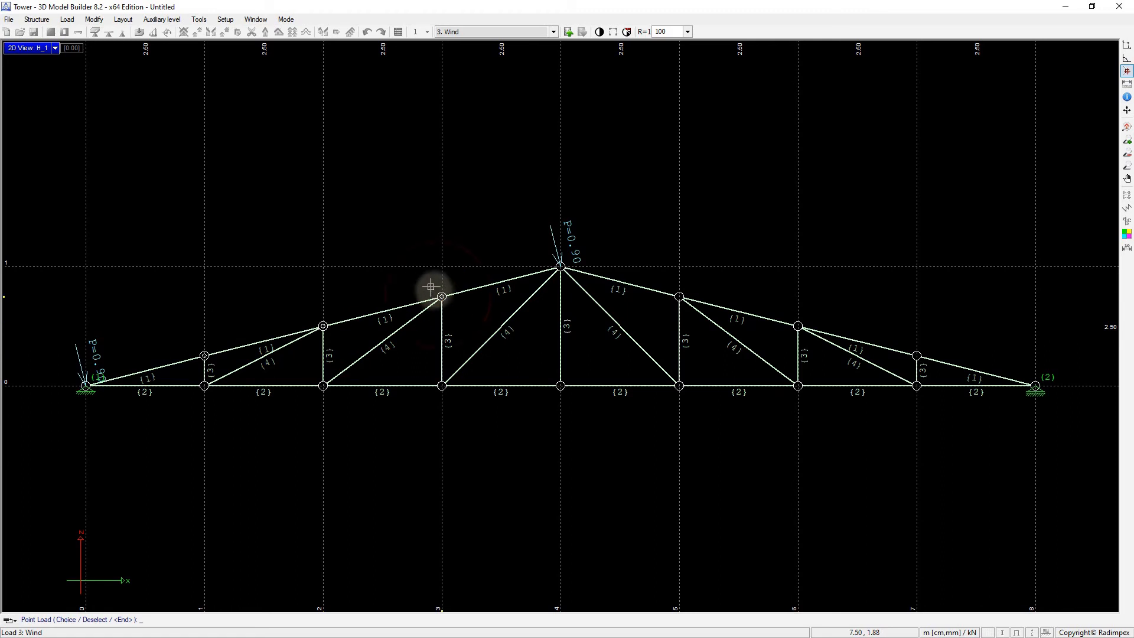
pyautogui.rightClick(429, 284)
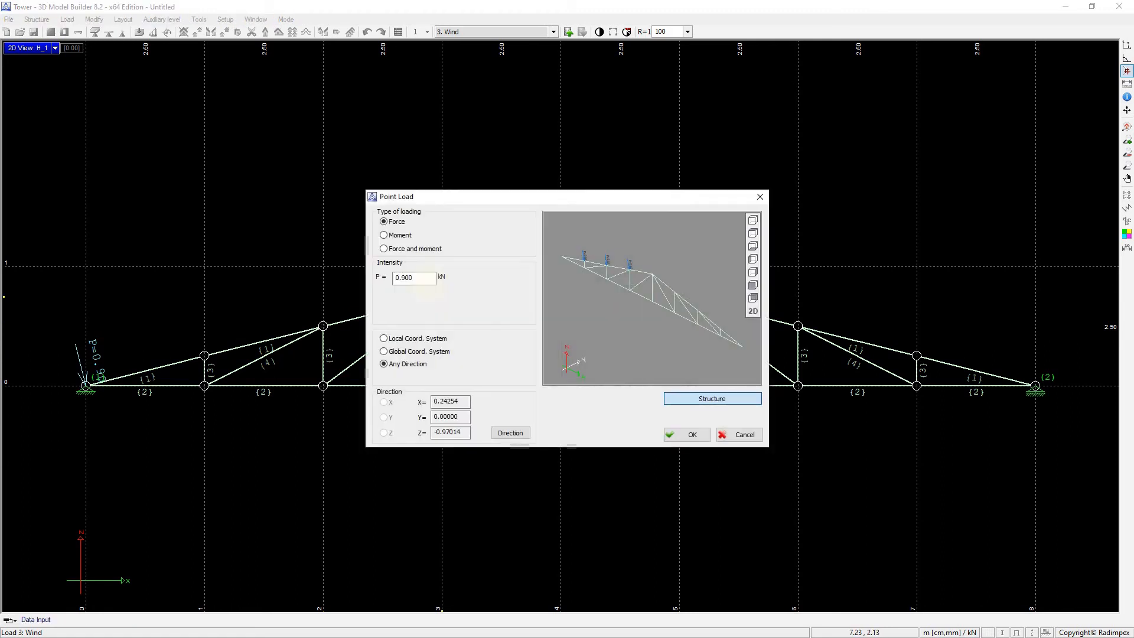
pyautogui.doubleClick(393, 280)
pyautogui.write('1.8')
pyautogui.press('Return')
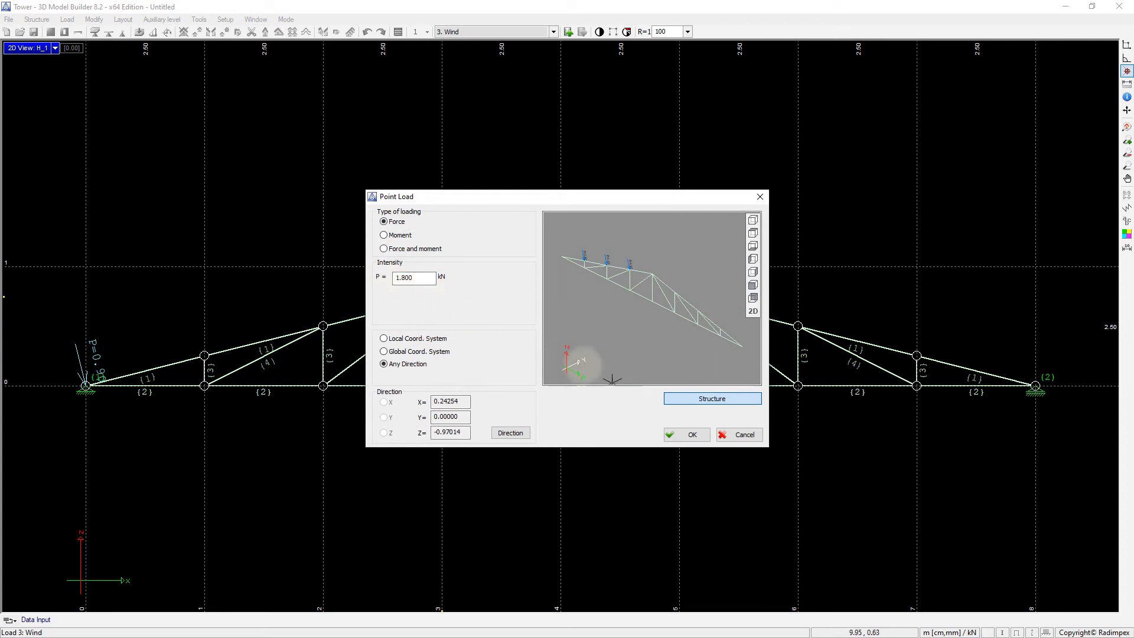
pyautogui.click(680, 436)
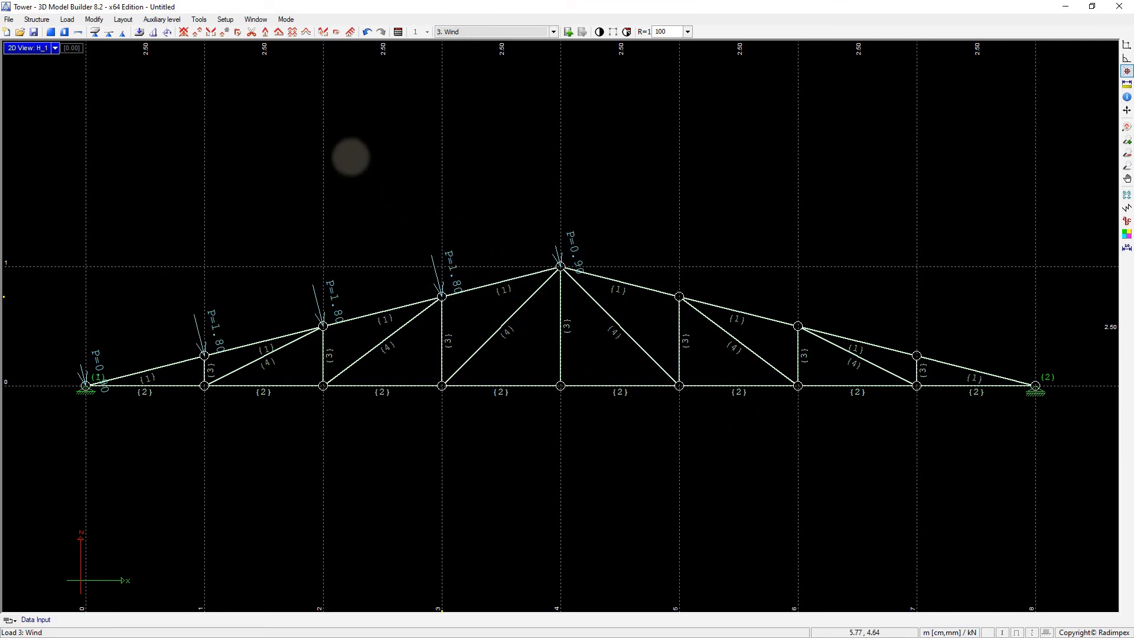
# Step: Add -0.9 kN point forces in any direction, perpendicular to the right upper chord, at the ridge node and the axis 8 end node
pyautogui.click(168, 33)
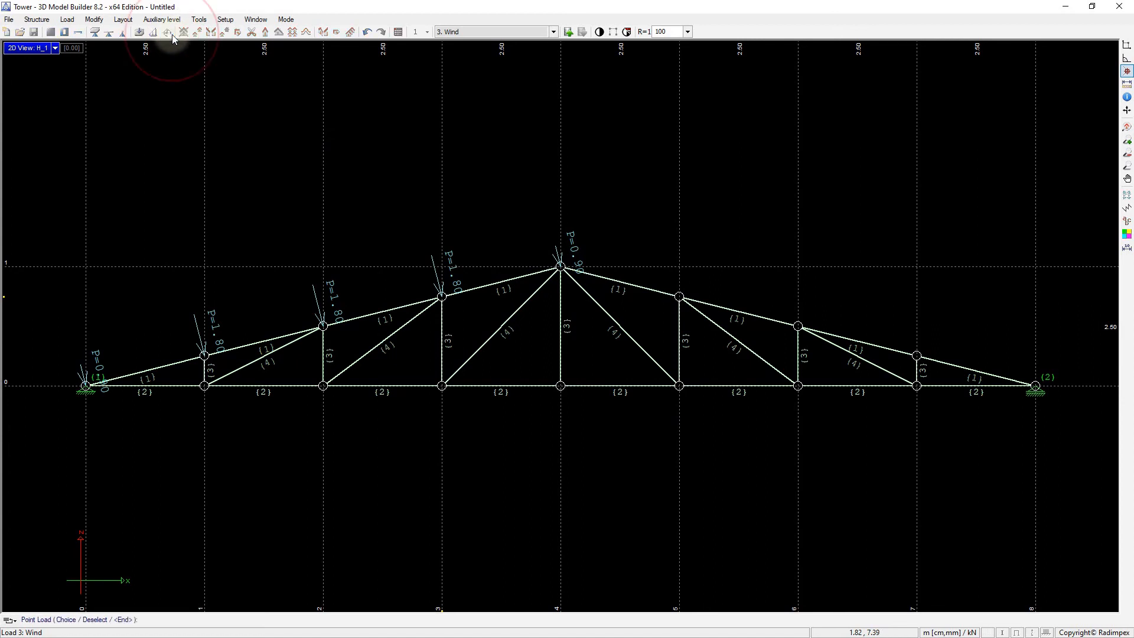
pyautogui.click(561, 267)
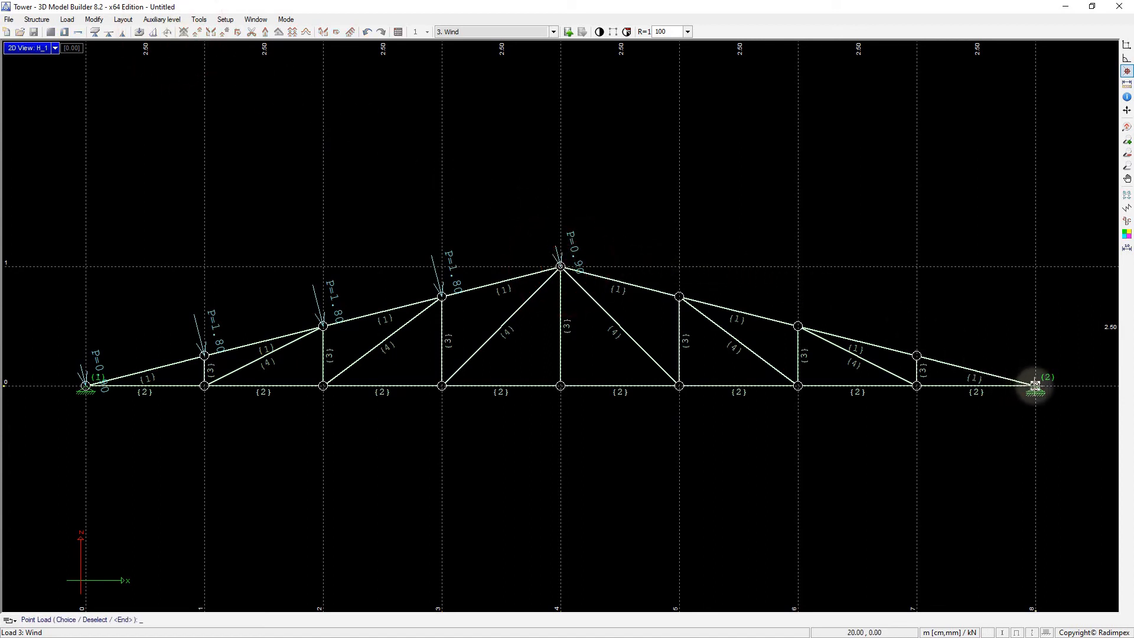
pyautogui.click(1035, 386)
pyautogui.rightClick(1030, 366)
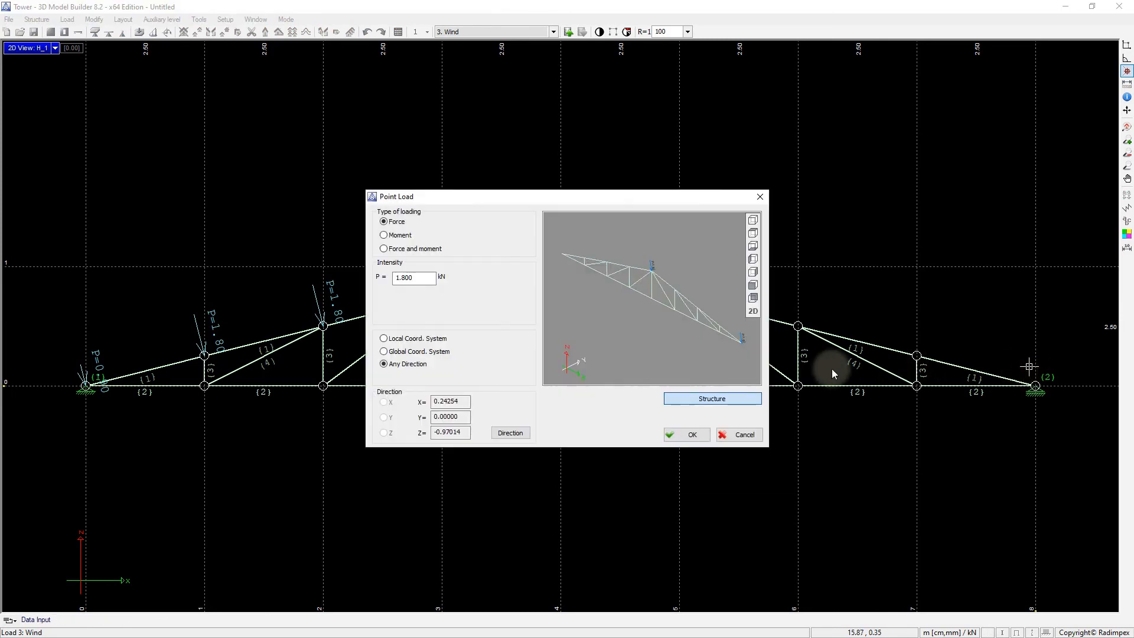
pyautogui.click(509, 433)
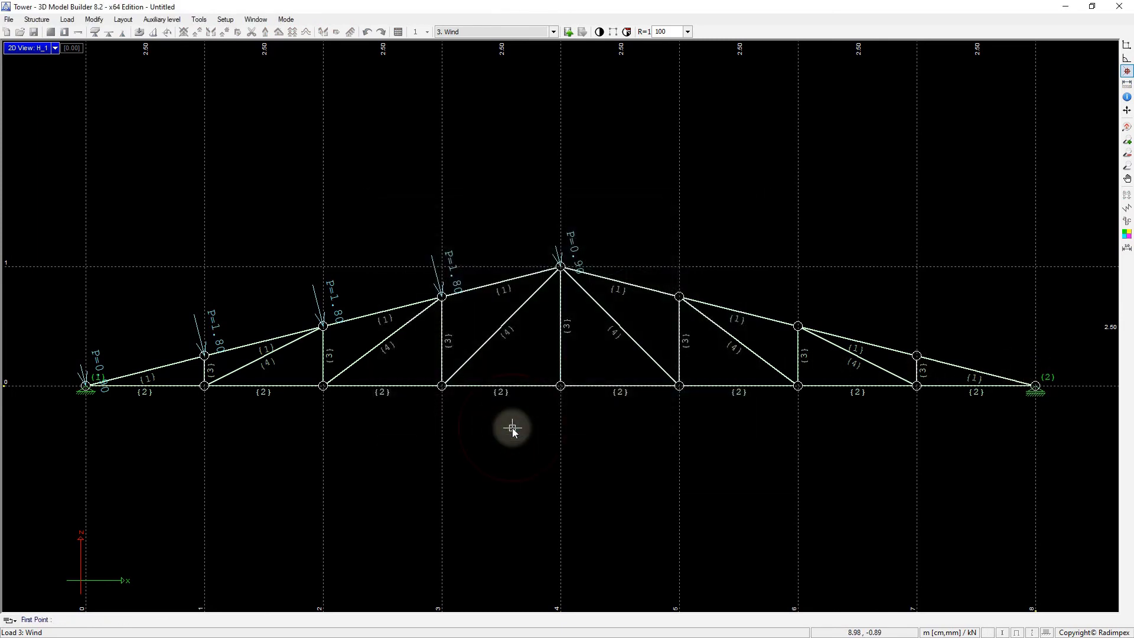
pyautogui.click(916, 268)
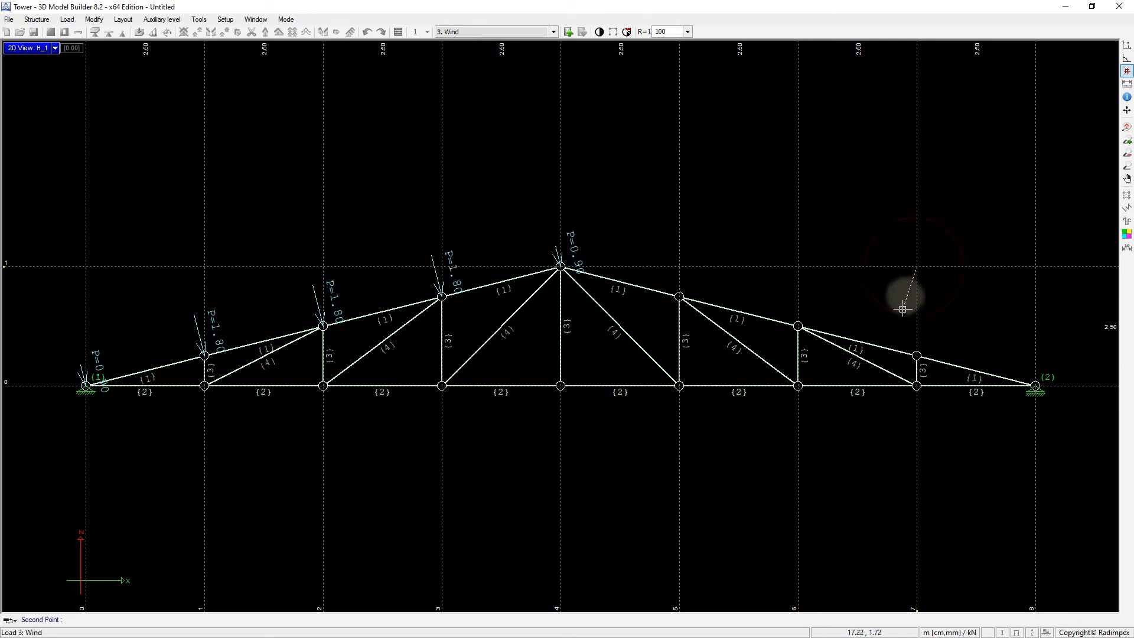
pyautogui.click(895, 350)
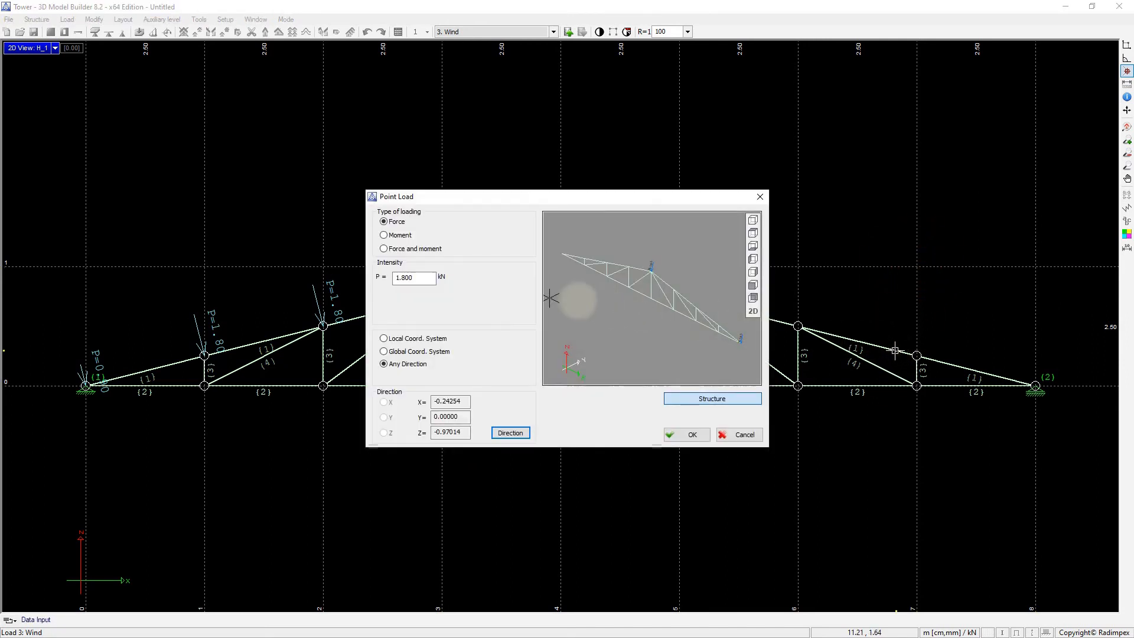
pyautogui.moveTo(420, 276); pyautogui.dragTo(387, 276)
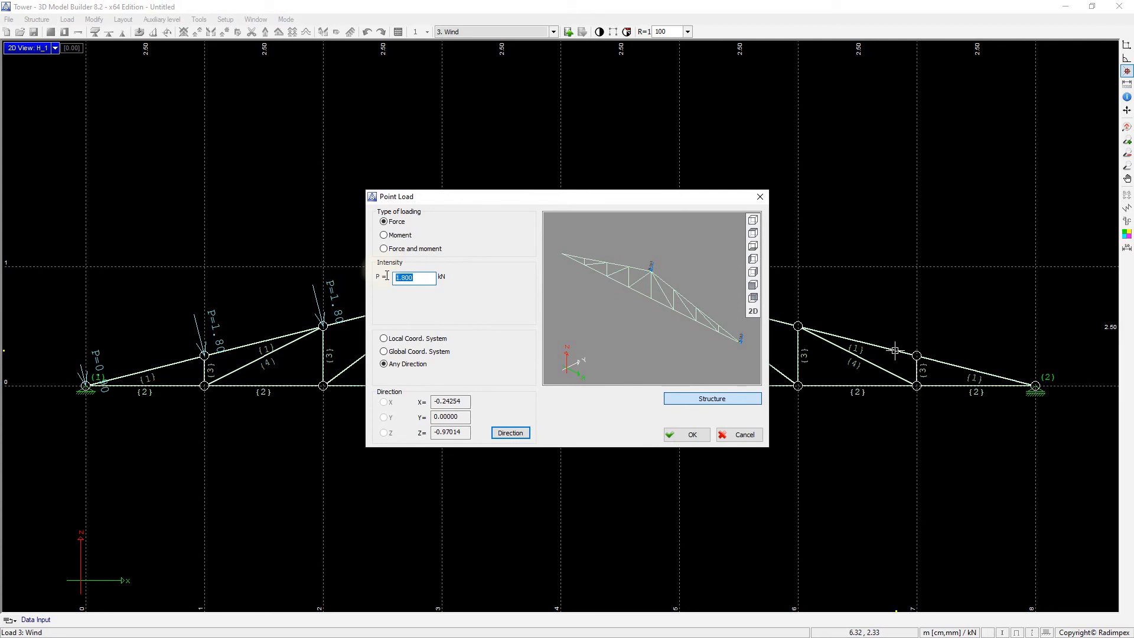
pyautogui.write('-0')
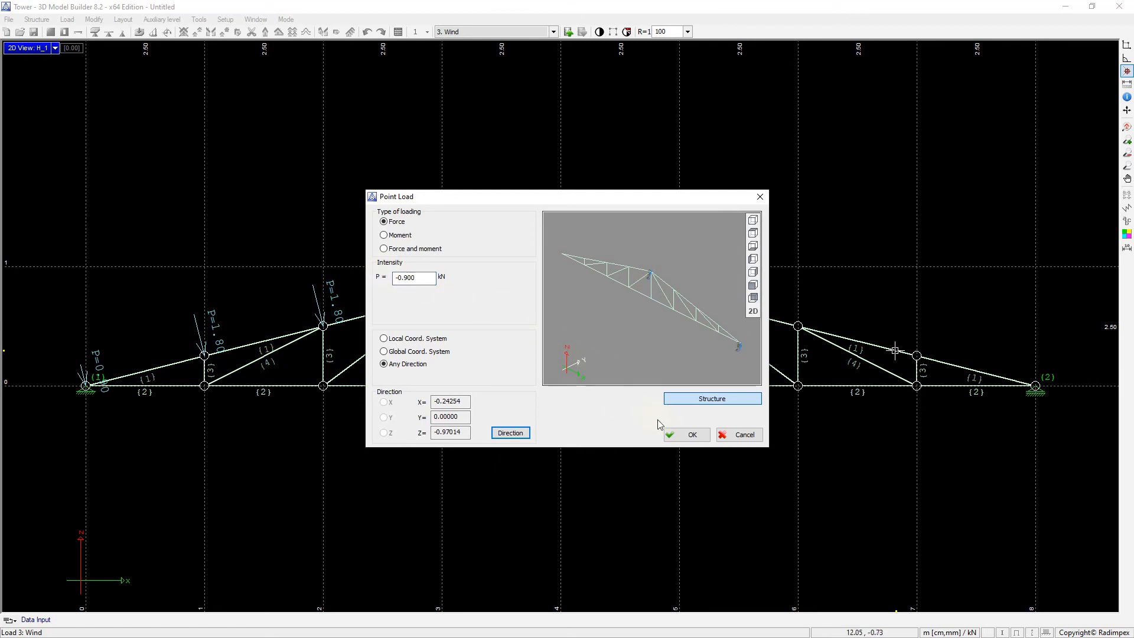
pyautogui.click(681, 436)
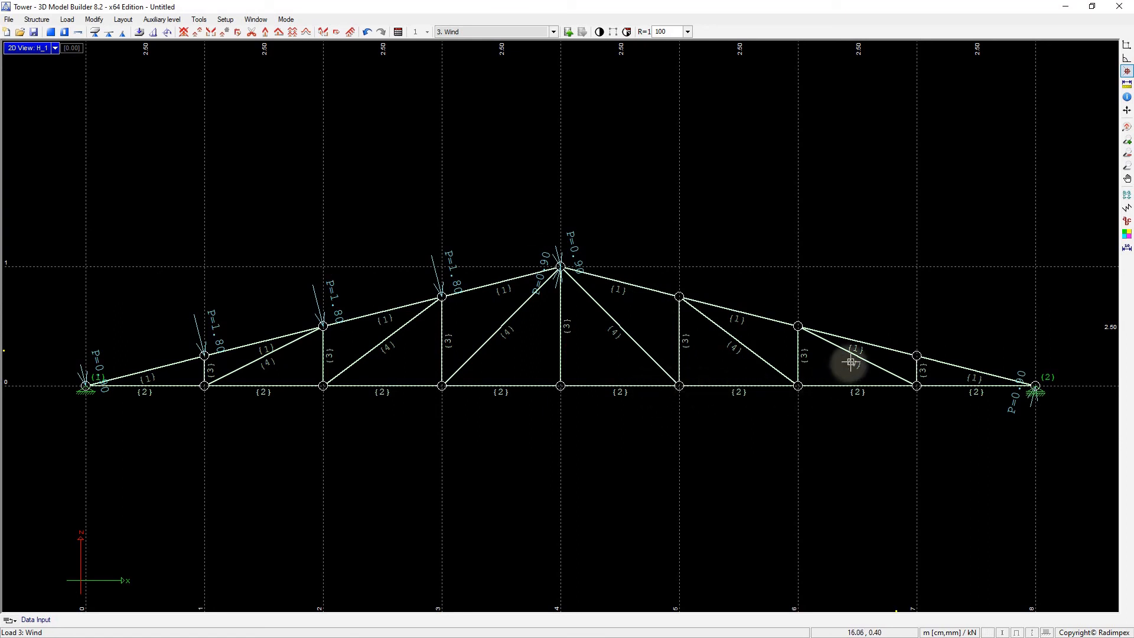
# Step: Add -1.8 kN point forces perpendicular to the right upper chord at its nodes on axes 5, 6 and 7
pyautogui.press('Return')
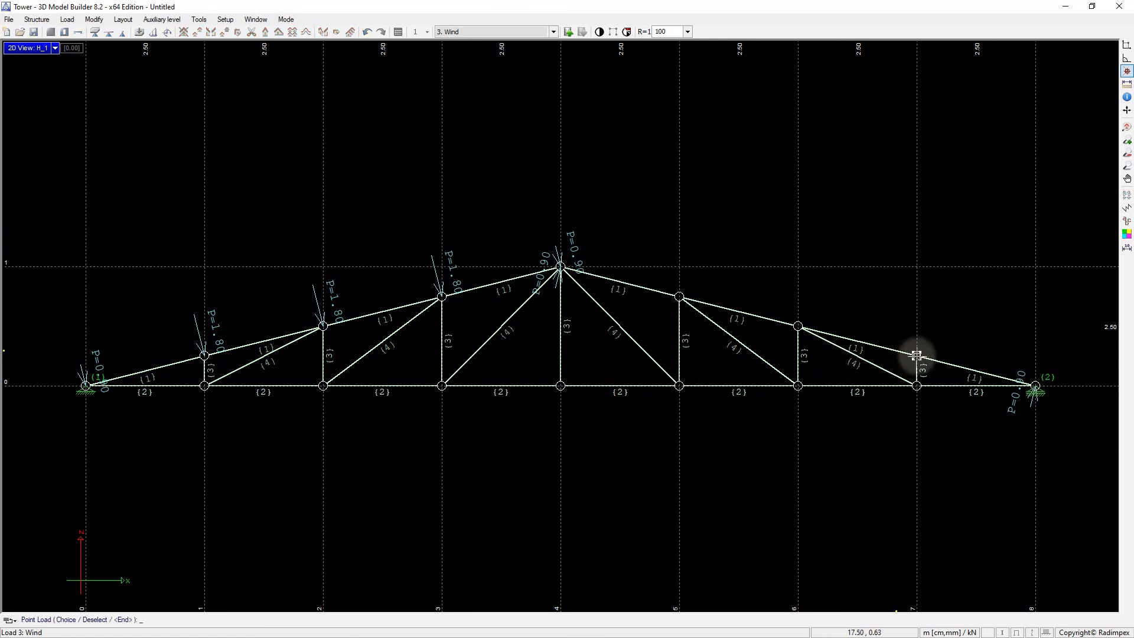
pyautogui.click(916, 356)
pyautogui.click(798, 326)
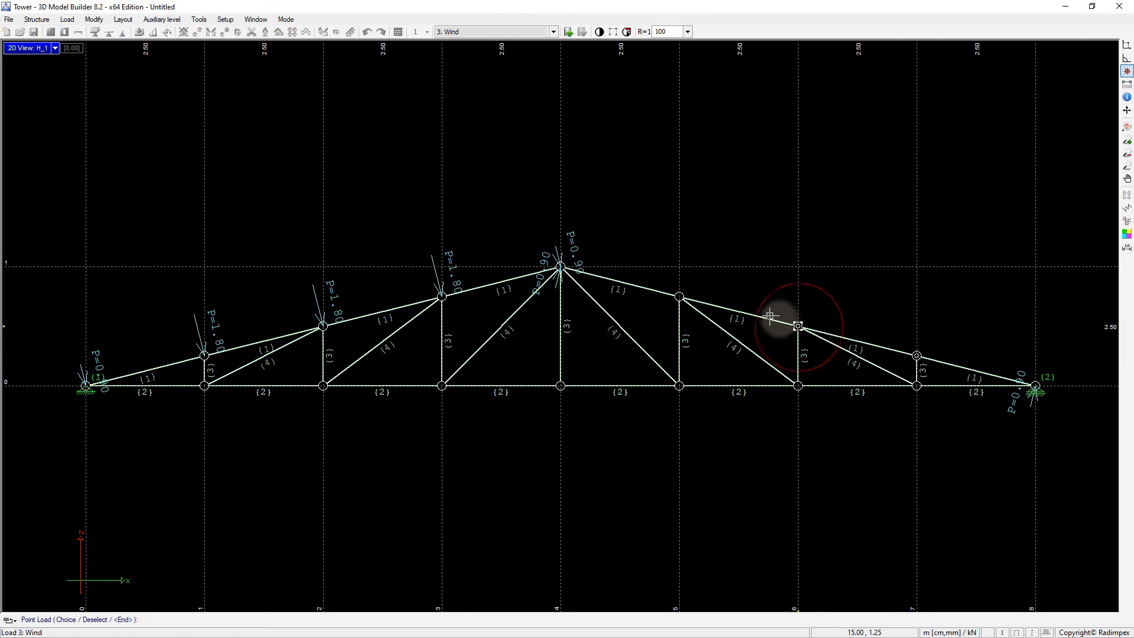
pyautogui.click(679, 297)
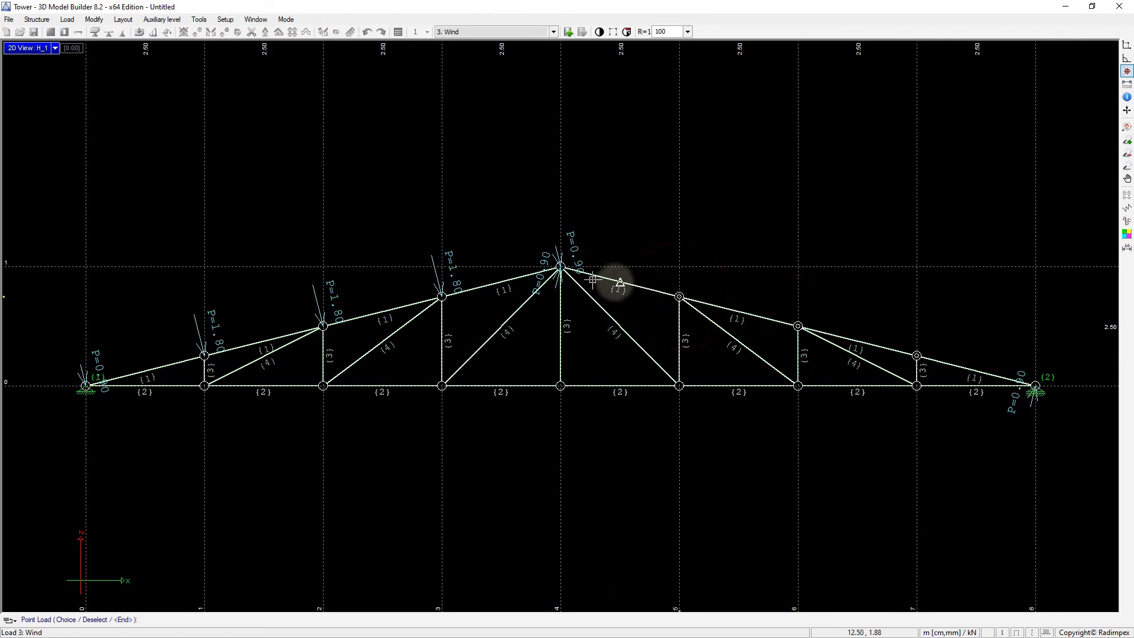
pyautogui.click(561, 268)
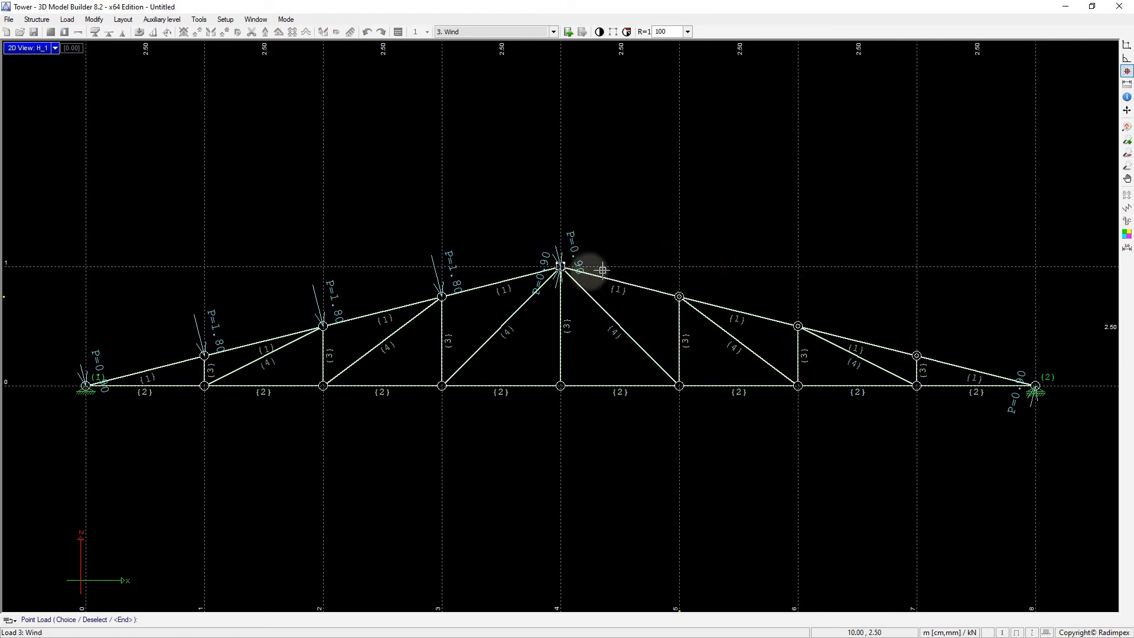
pyautogui.rightClick(624, 256)
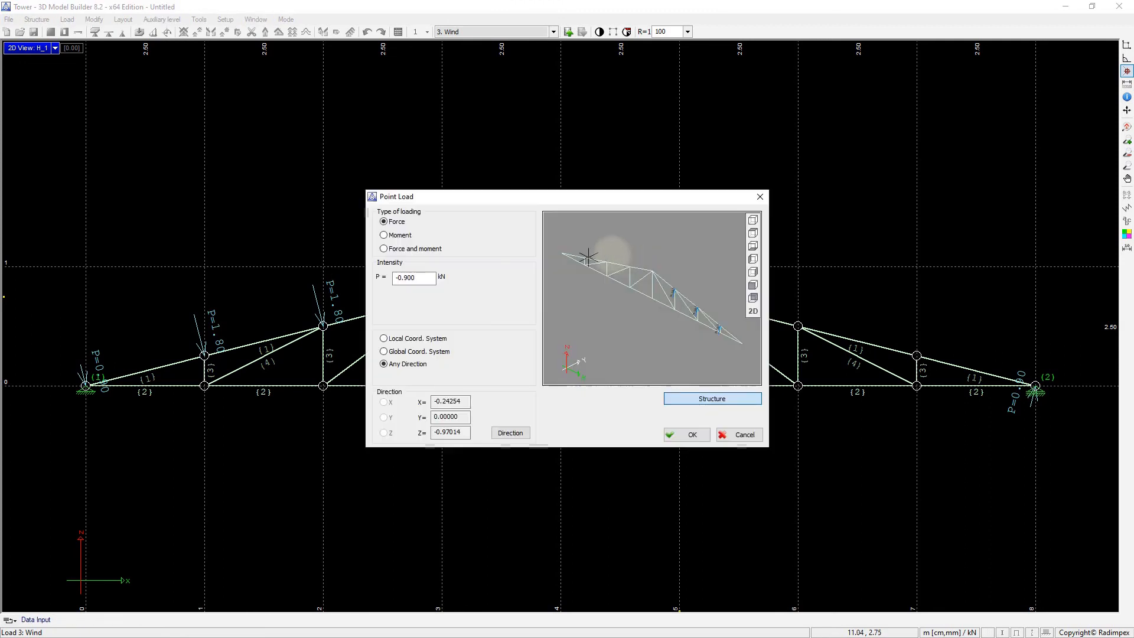
pyautogui.click(431, 276)
pyautogui.moveTo(427, 277); pyautogui.dragTo(395, 277)
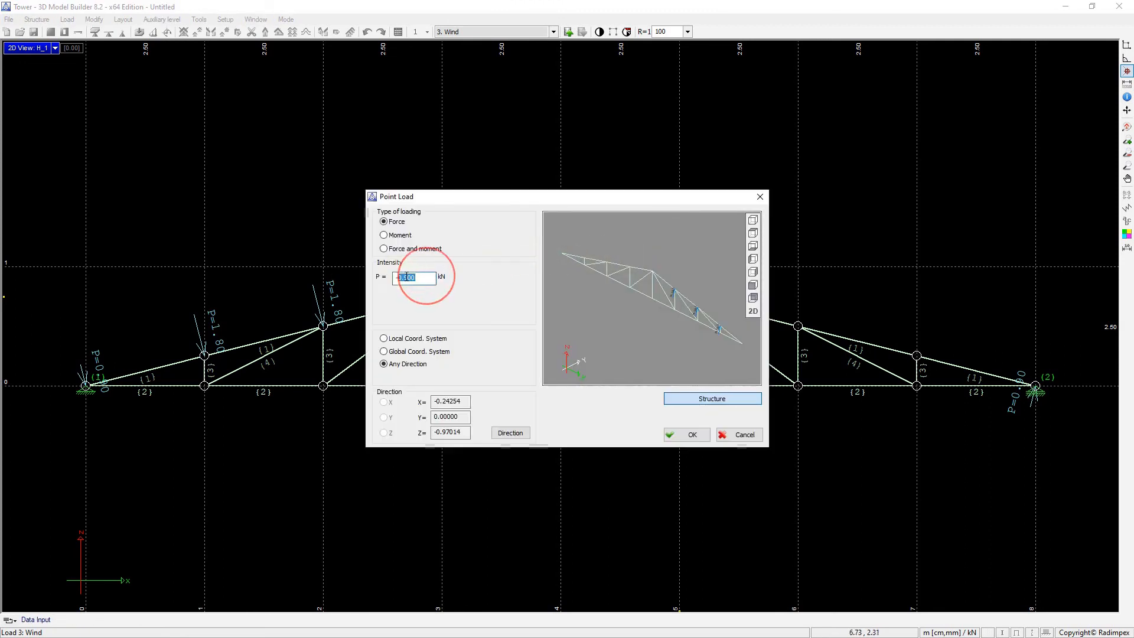
pyautogui.press('BackSpace')
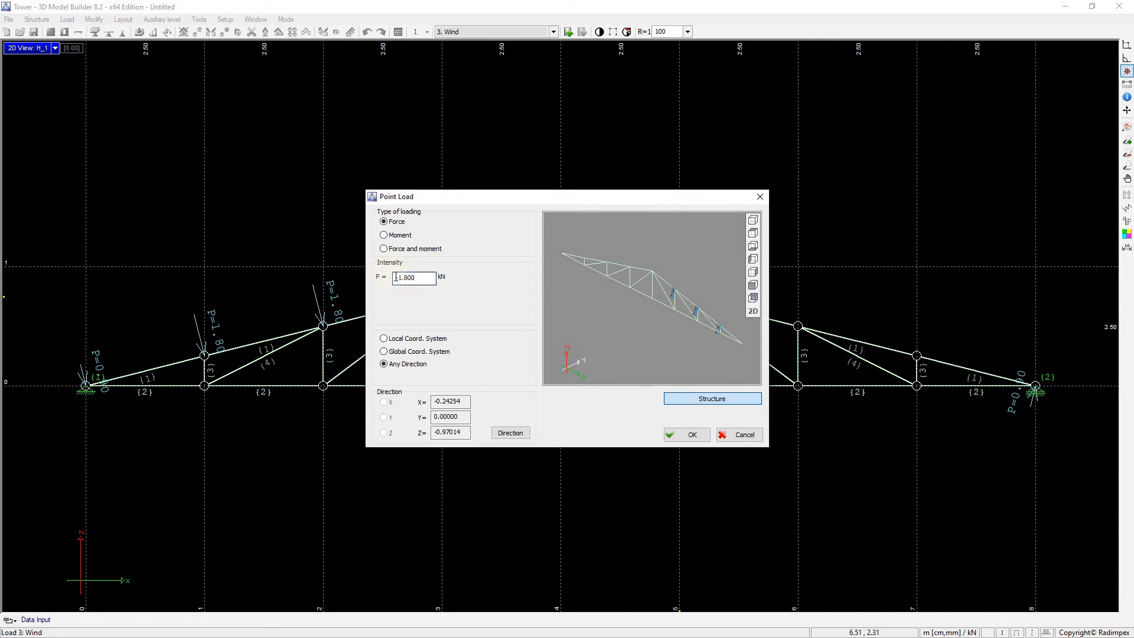
pyautogui.click(681, 435)
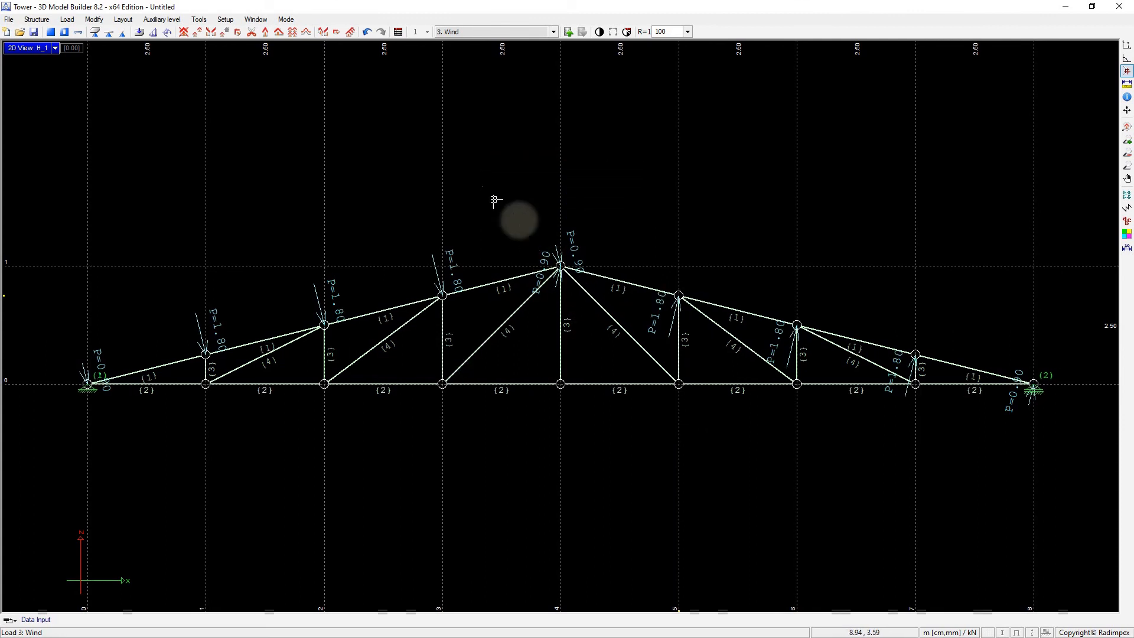
# Step: Switch to mesh generation mode, saving the input data as "Plane truss" in the Documents folder
pyautogui.click(286, 20)
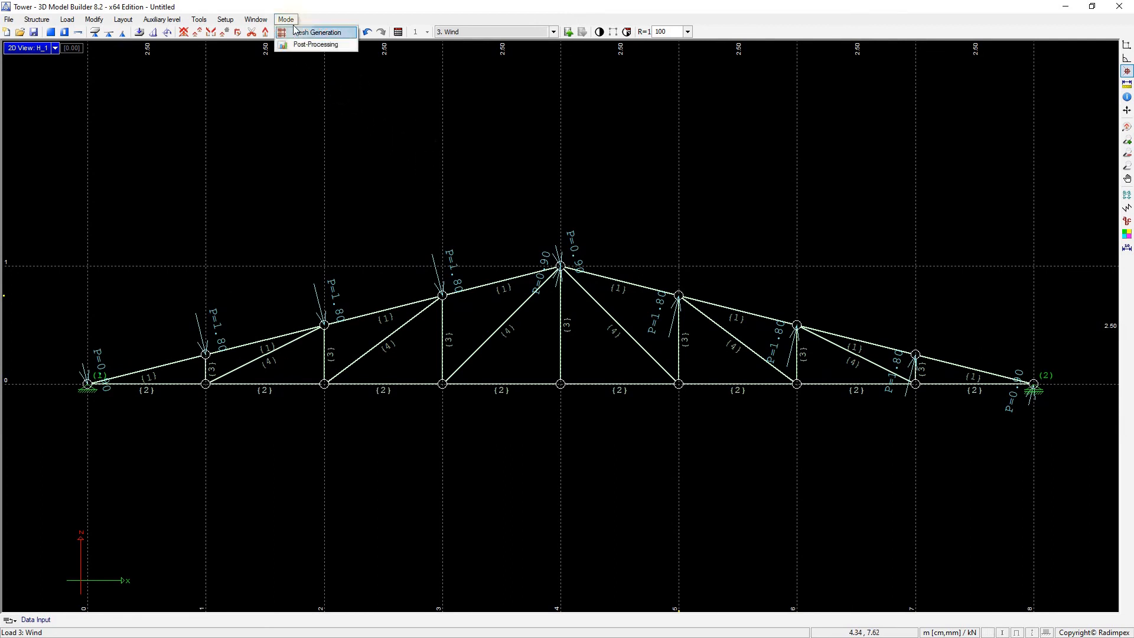
pyautogui.click(296, 31)
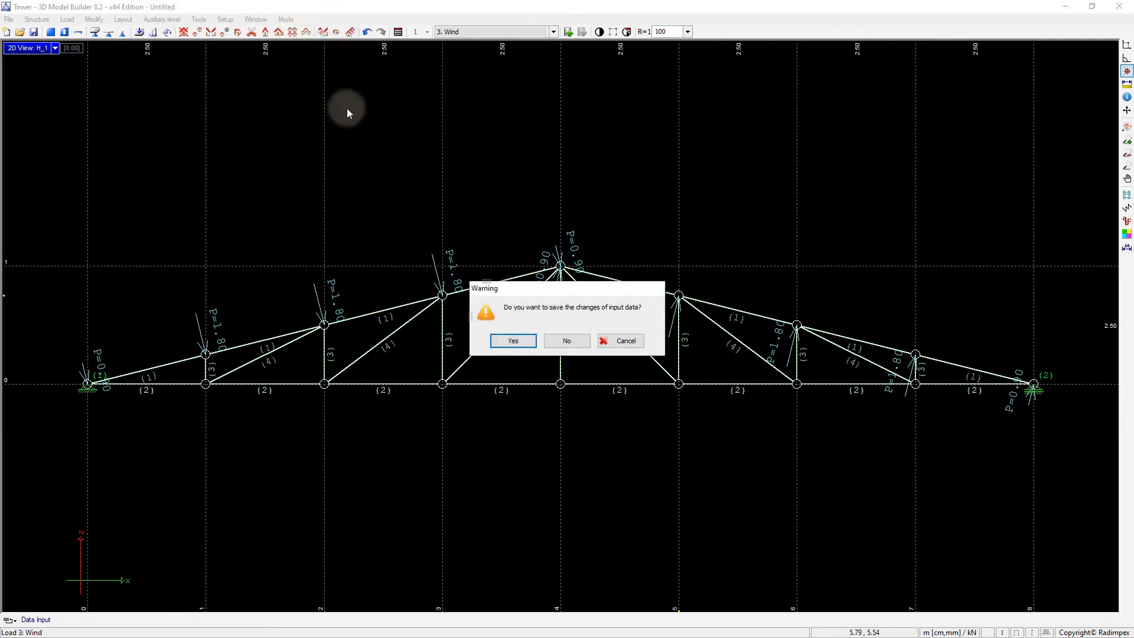
pyautogui.click(521, 342)
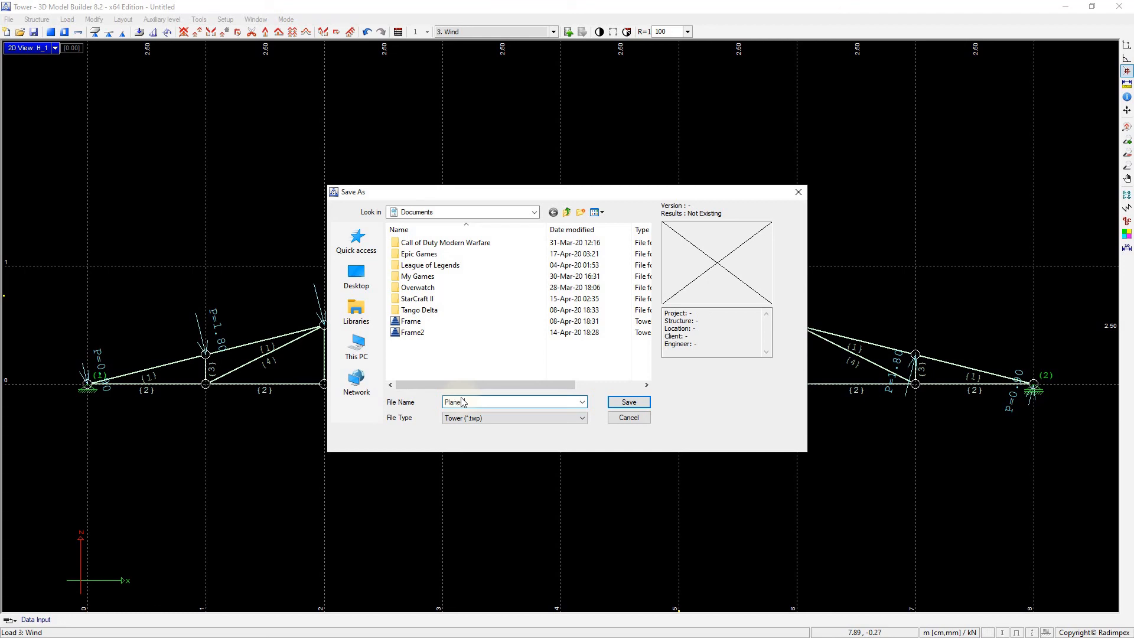
pyautogui.write('Plane truss')
pyautogui.click(621, 402)
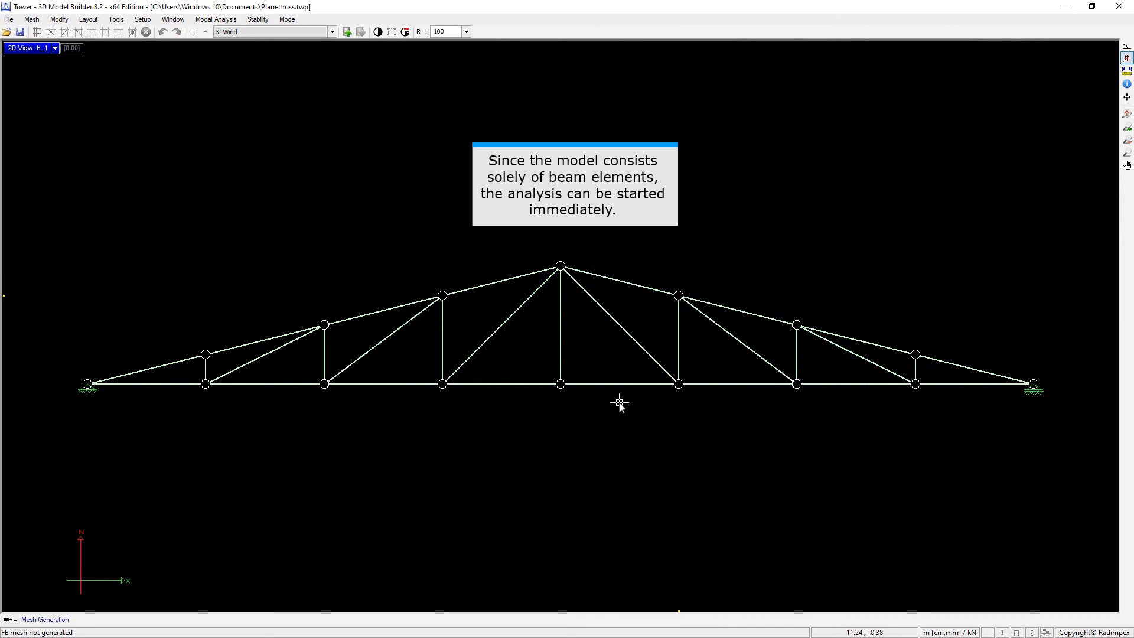
pyautogui.click(619, 403)
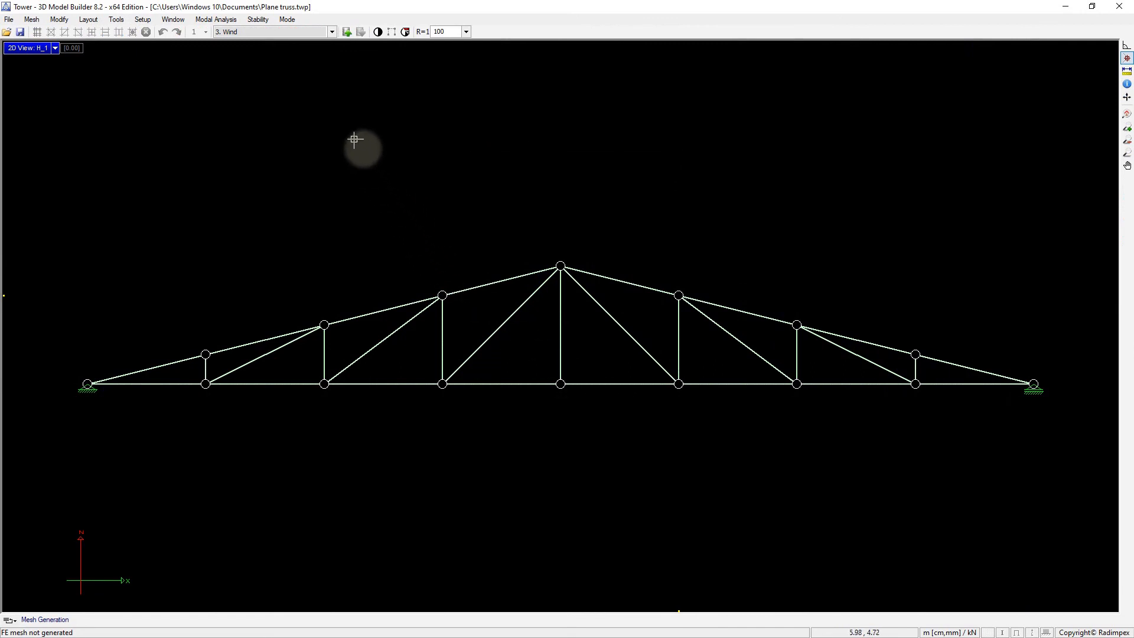
# Step: Run the structural analysis with Theory I and without seismic analysis
pyautogui.click(283, 22)
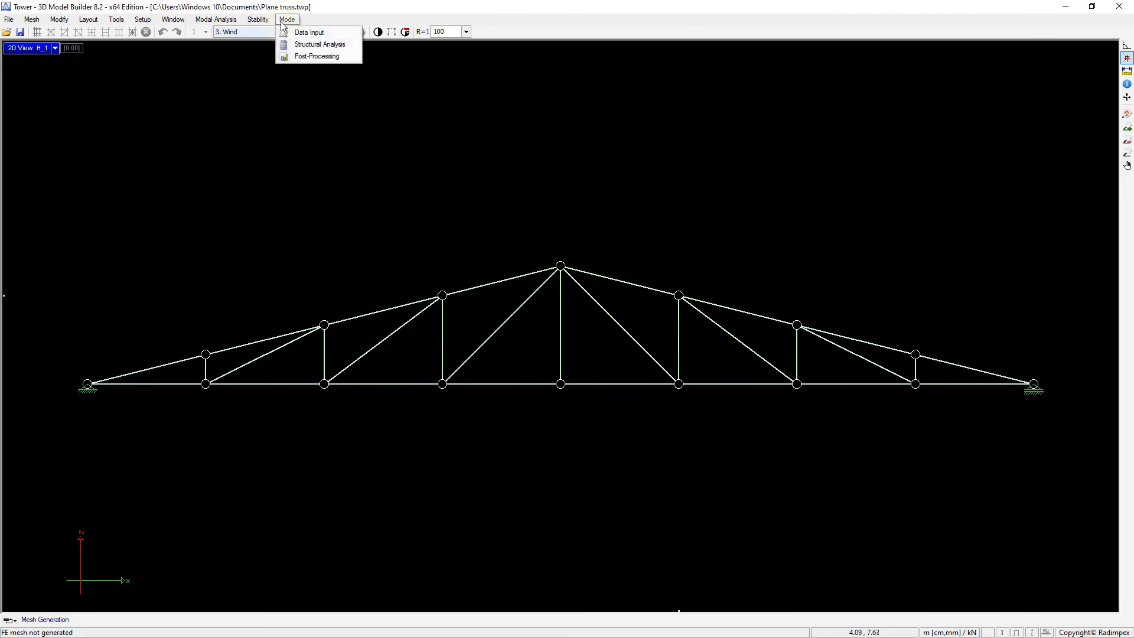
pyautogui.click(303, 45)
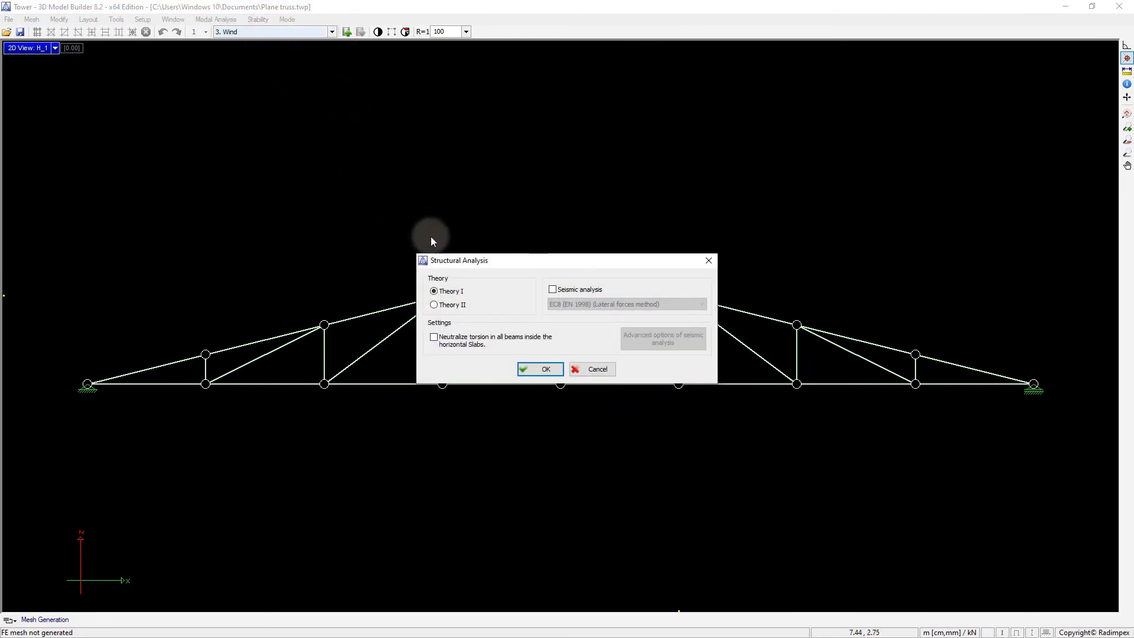
pyautogui.click(536, 370)
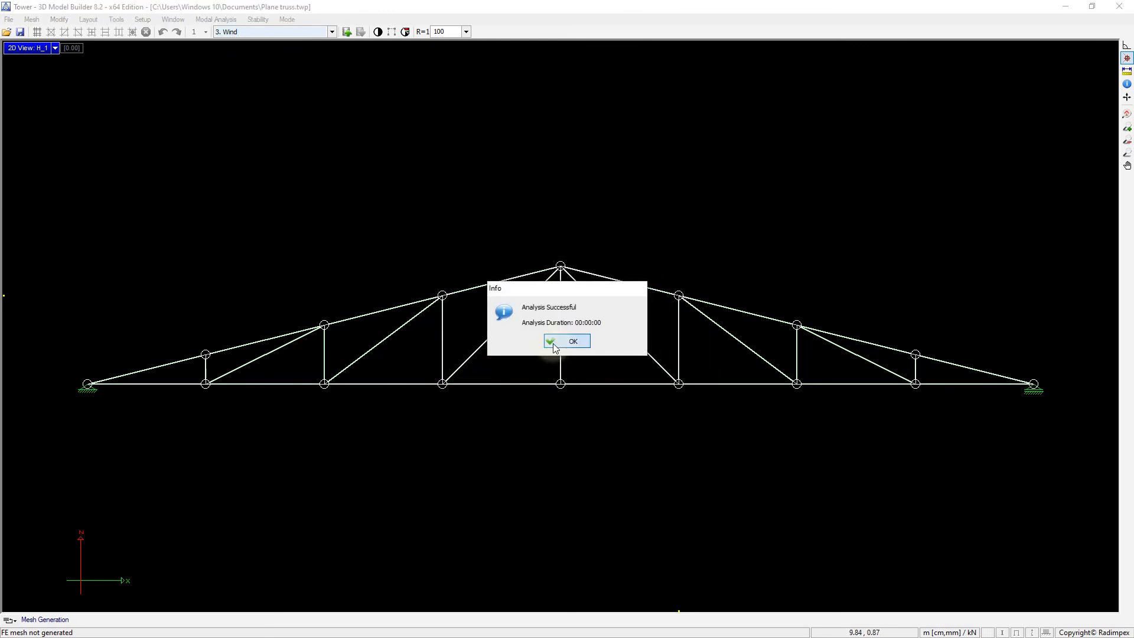
pyautogui.click(554, 342)
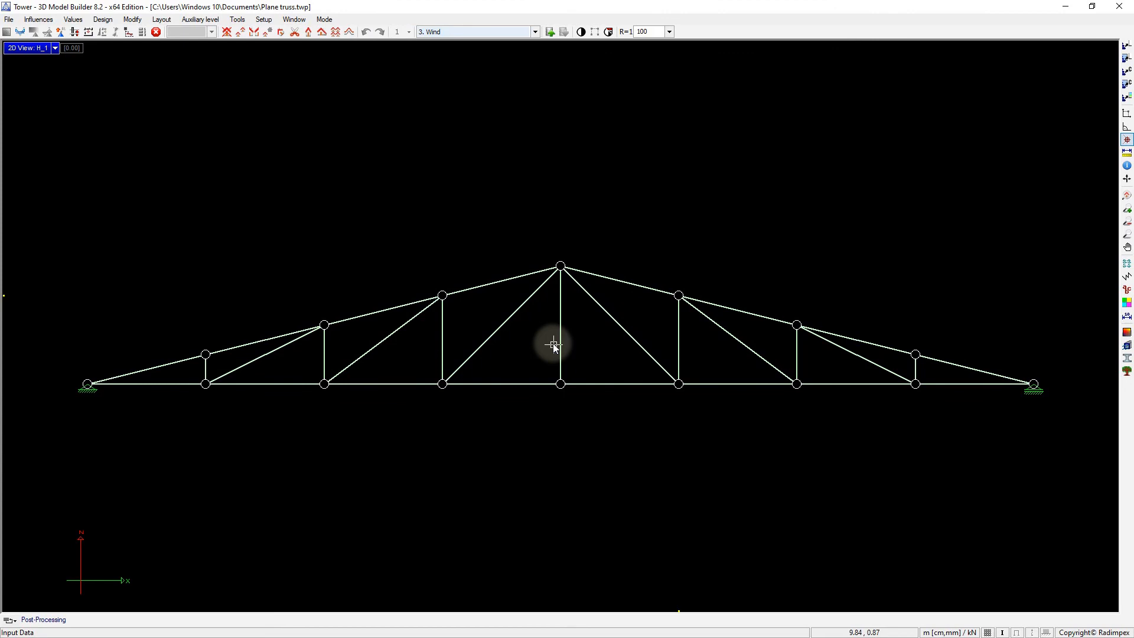